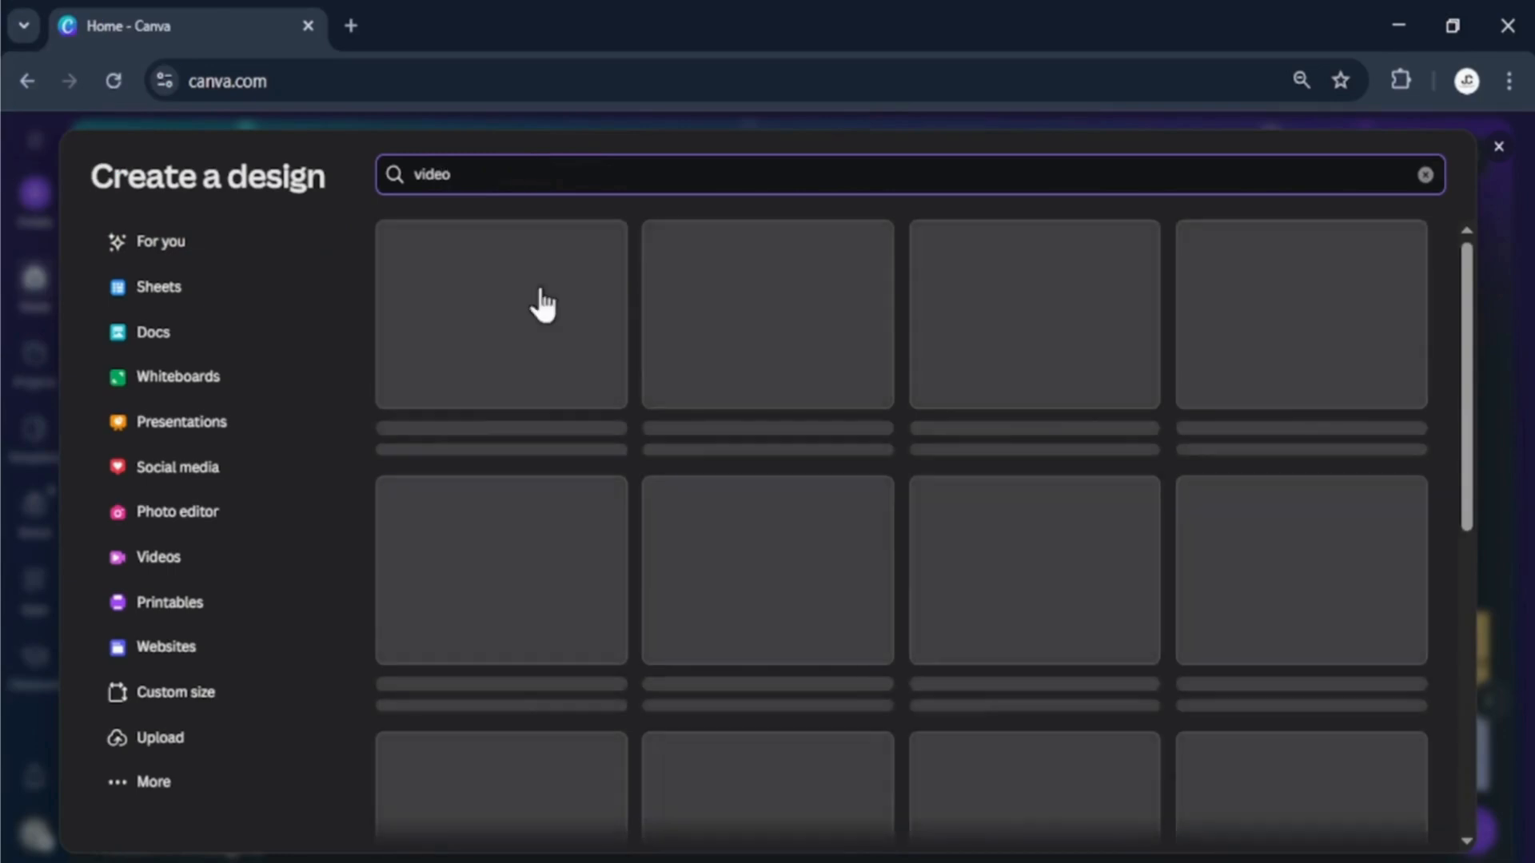
Create a new blank video design and open the stock video library.
{"action": "left_click", "coordinate": [540, 358]}
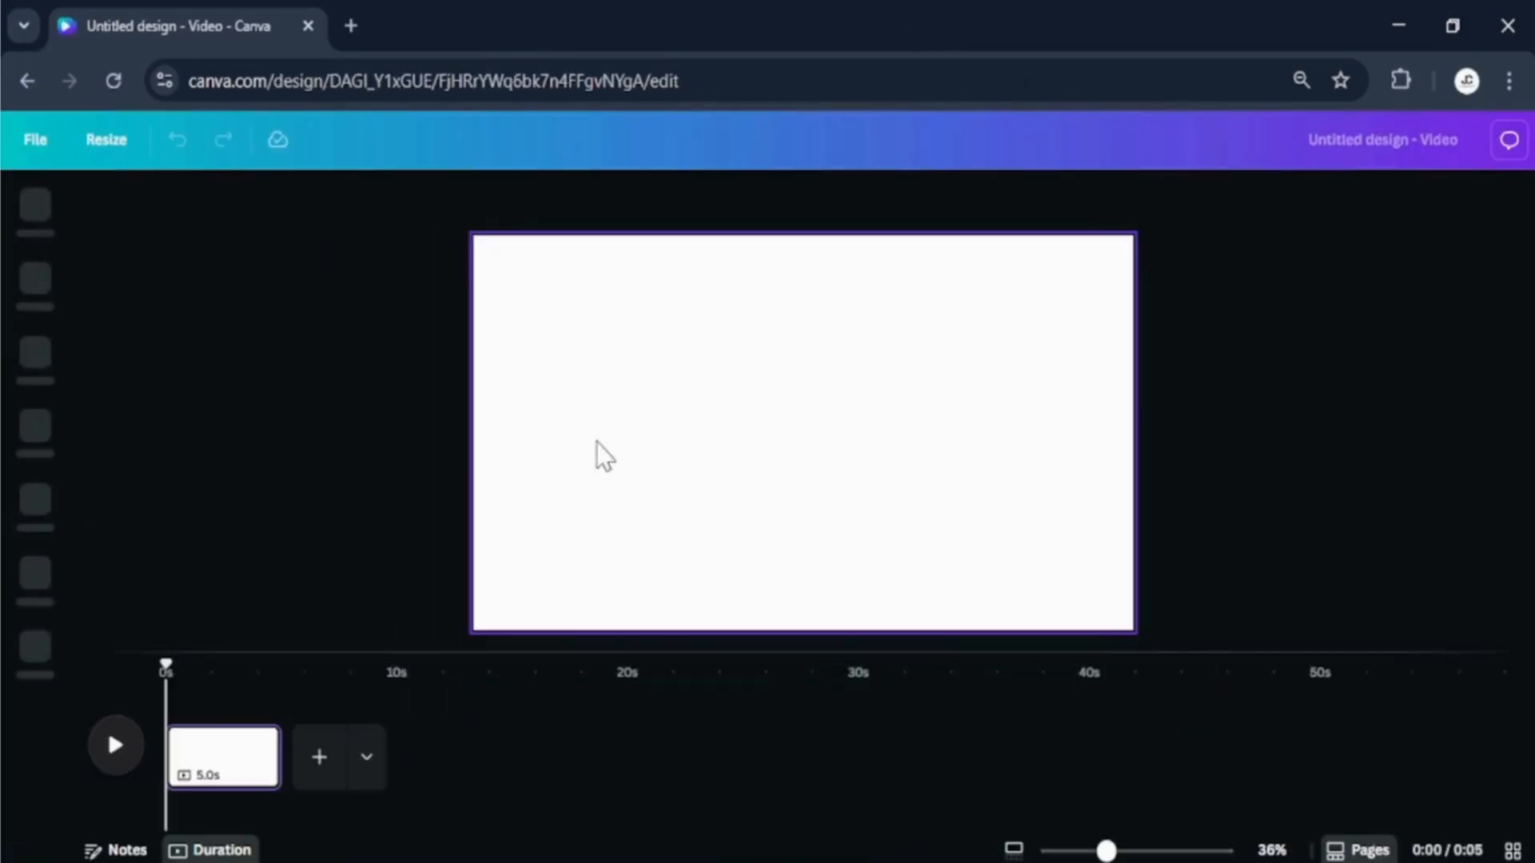
{"action": "scroll", "coordinate": [51, 511], "scroll_direction": "down", "scroll_amount": 5}
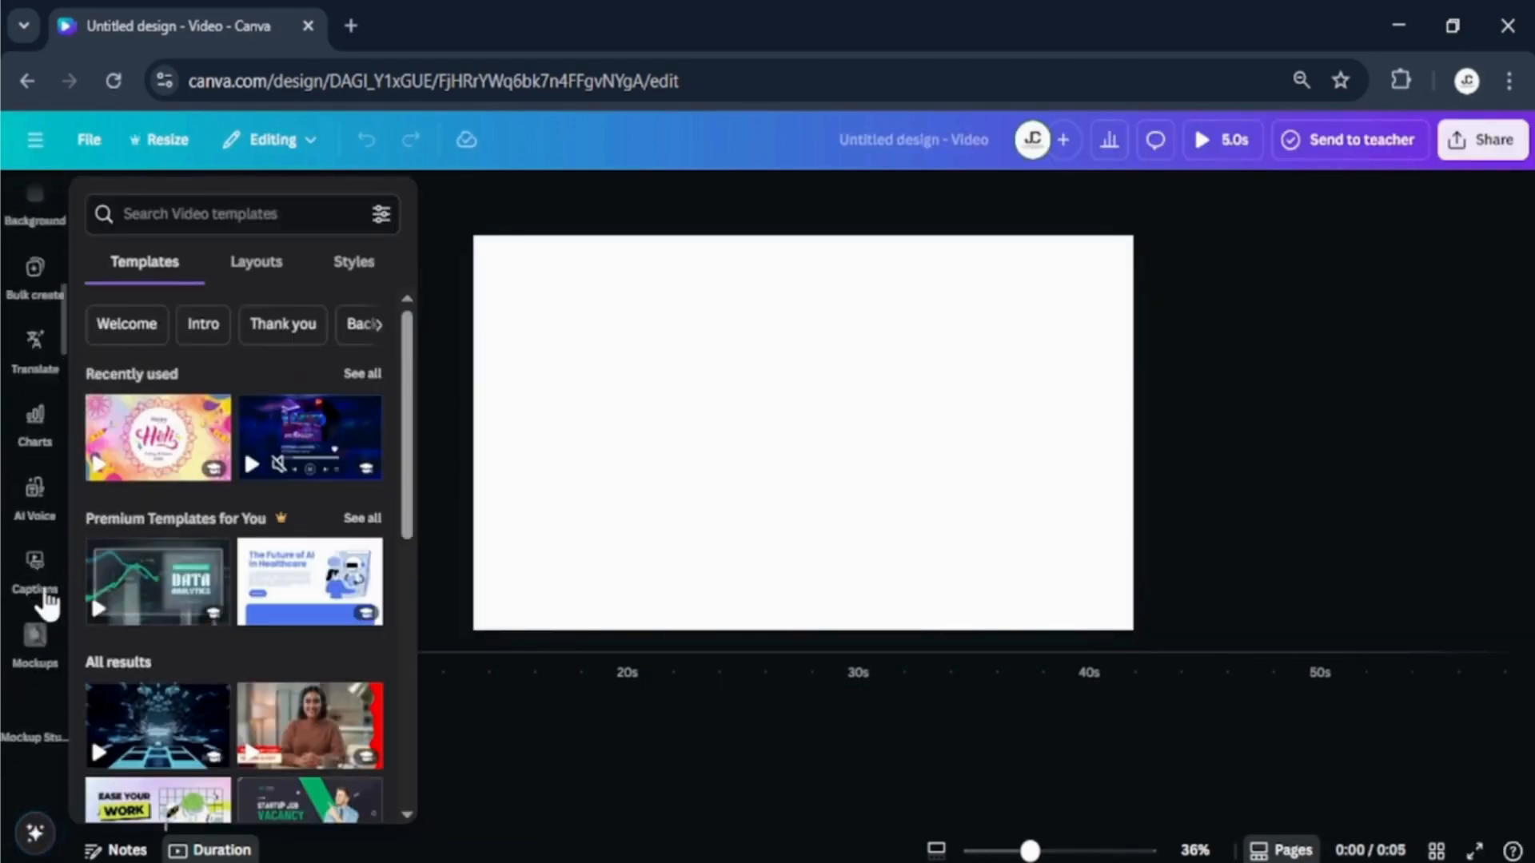
{"action": "left_click", "coordinate": [34, 512]}
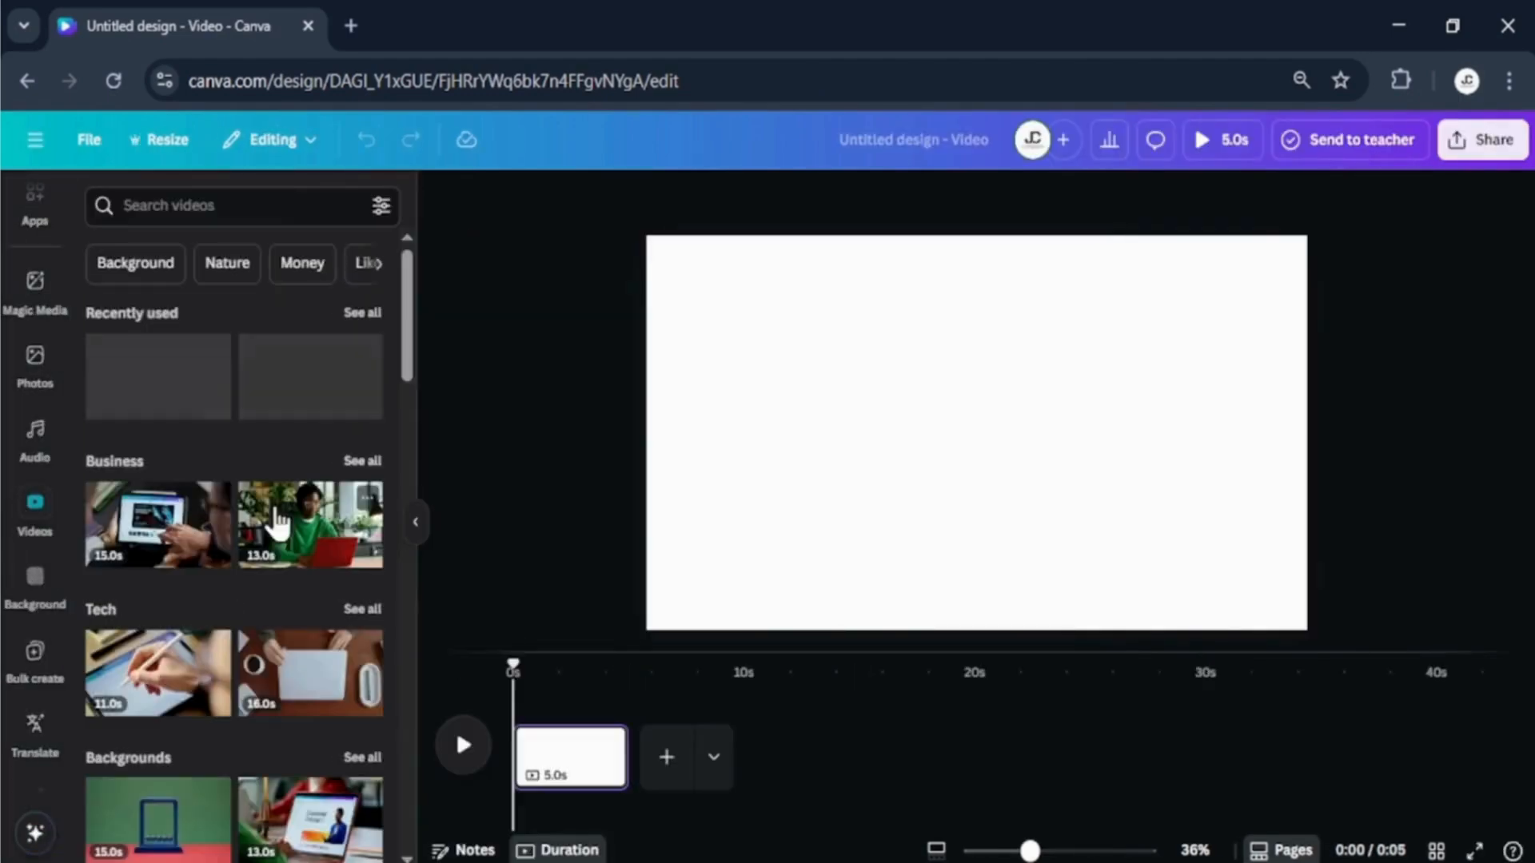
Search the stock videos for "OLD tv" and add the dark scratched-film clip to the page.
{"action": "left_click", "coordinate": [292, 202]}
{"action": "type", "text": "tv"}
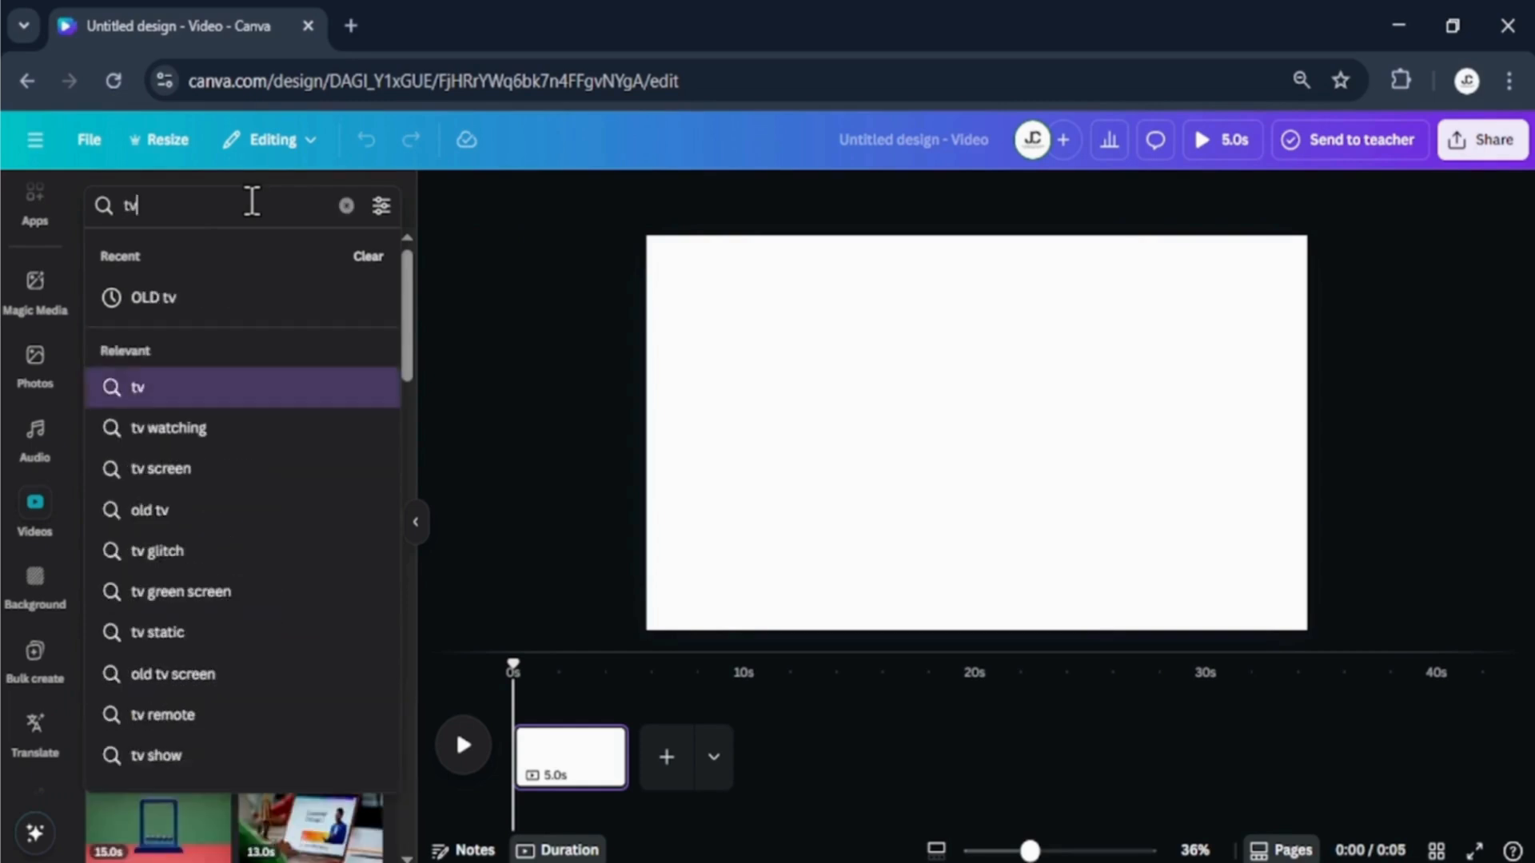
{"action": "key", "text": "Up"}
{"action": "key", "text": "Return"}
{"action": "left_click", "coordinate": [146, 668]}
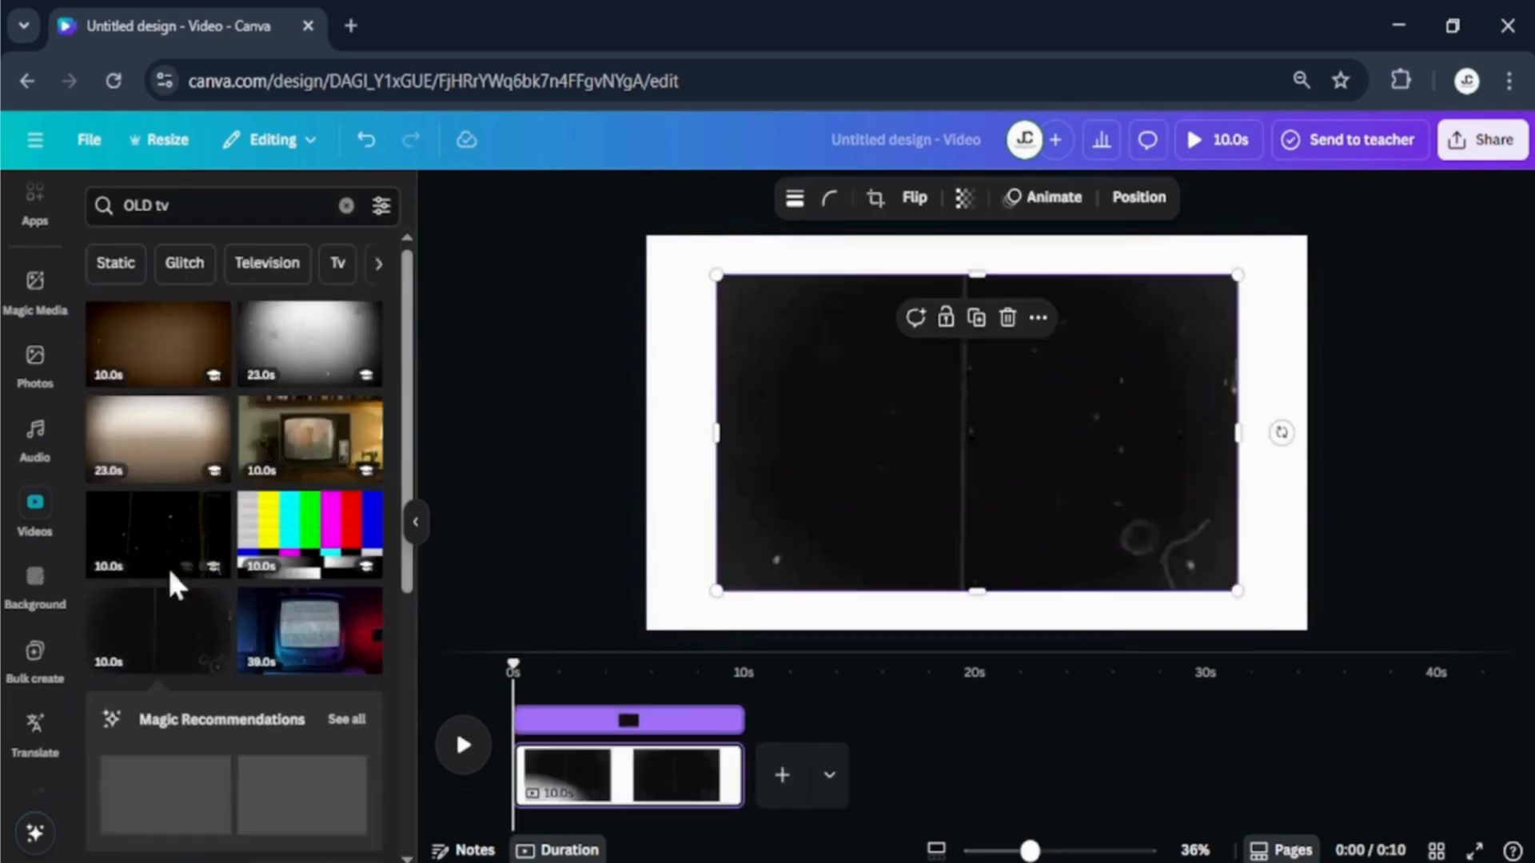
Set the dark scratched-film clip as the page's full background.
{"action": "right_click", "coordinate": [942, 351]}
{"action": "left_click", "coordinate": [991, 792]}
{"action": "left_click", "coordinate": [748, 449]}
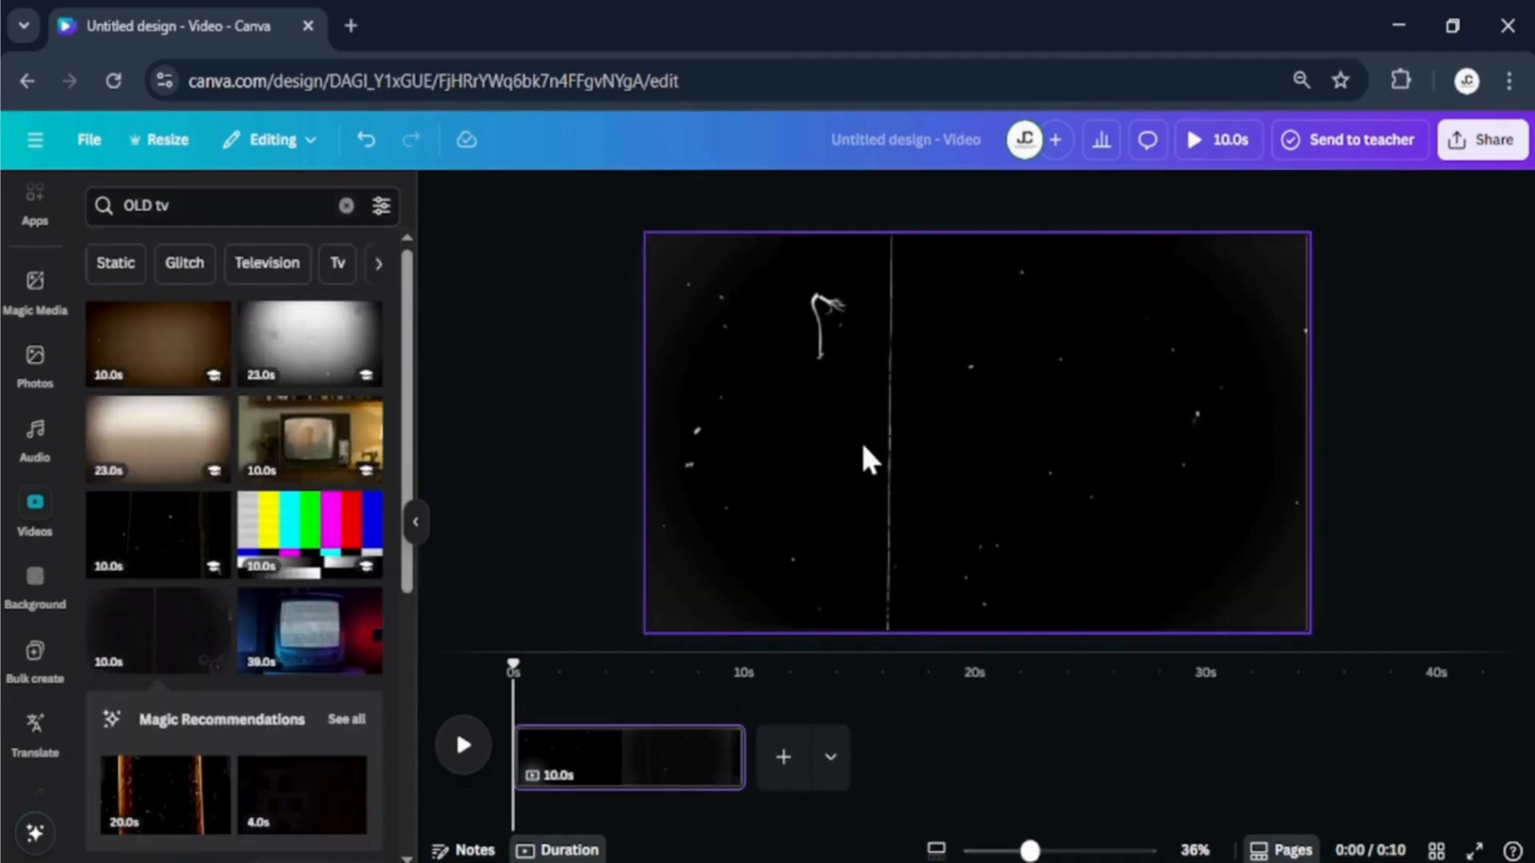
{"action": "right_click", "coordinate": [860, 439]}
{"action": "left_click", "coordinate": [620, 331]}
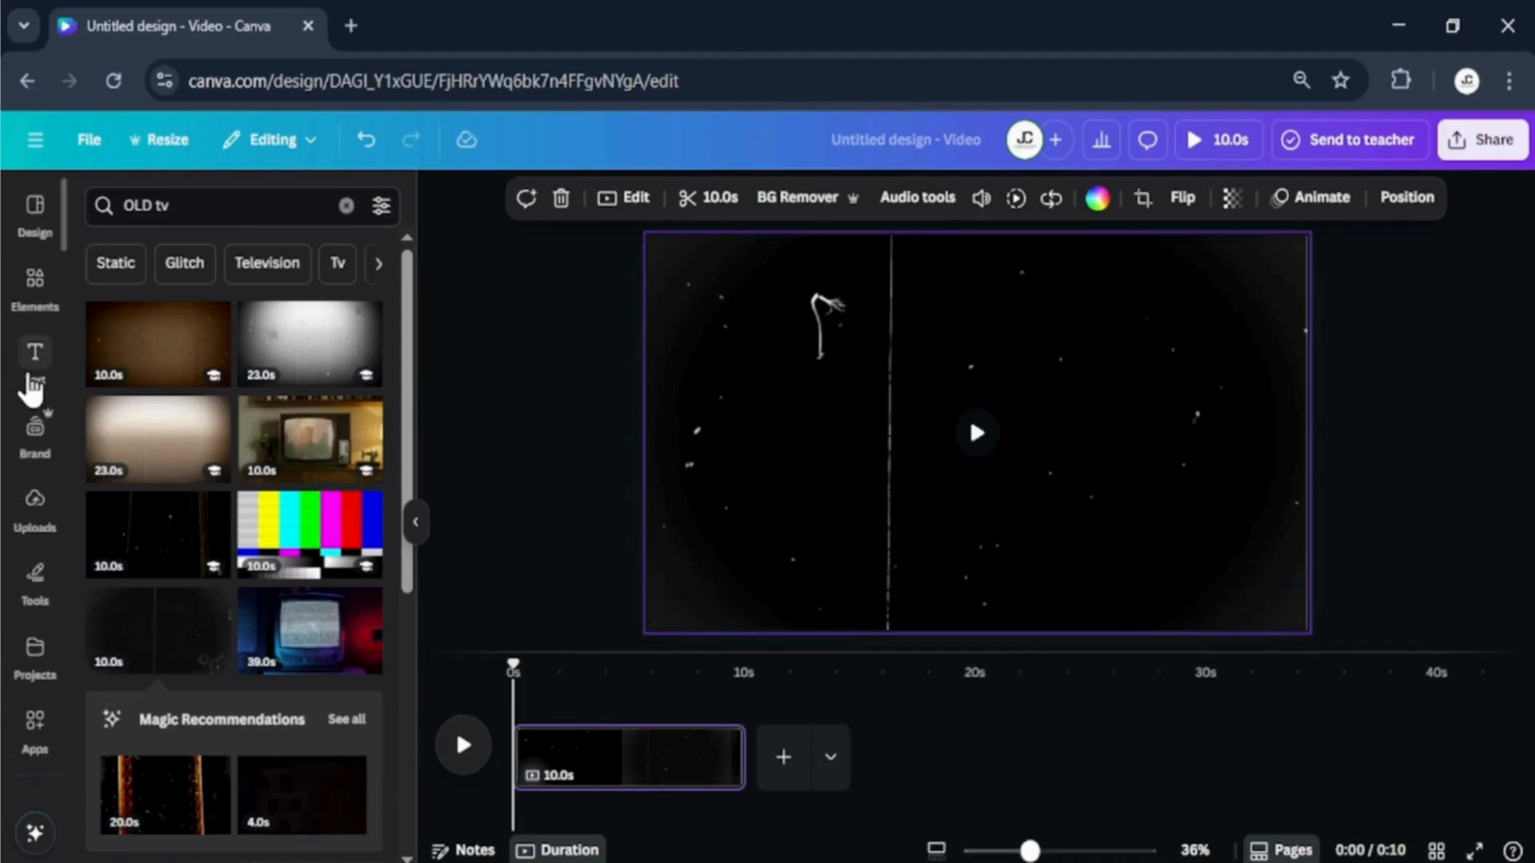
Search the graphics for "collage letter T" and place the brown cutout T, scaled down, near the upper centre of the page.
{"action": "left_click", "coordinate": [34, 364]}
{"action": "left_click", "coordinate": [36, 281]}
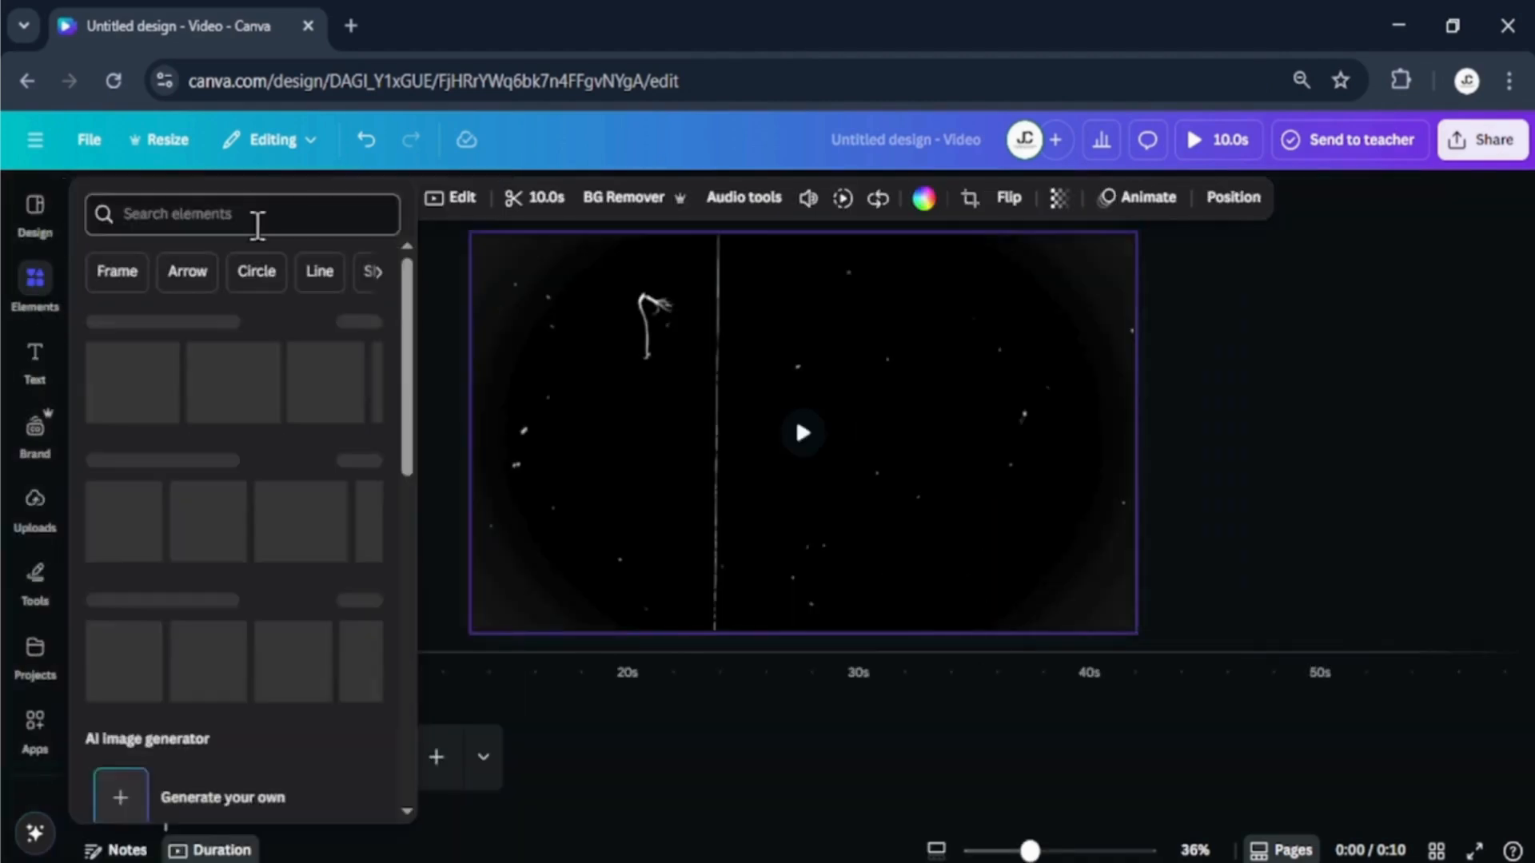
{"action": "type", "text": "collage"}
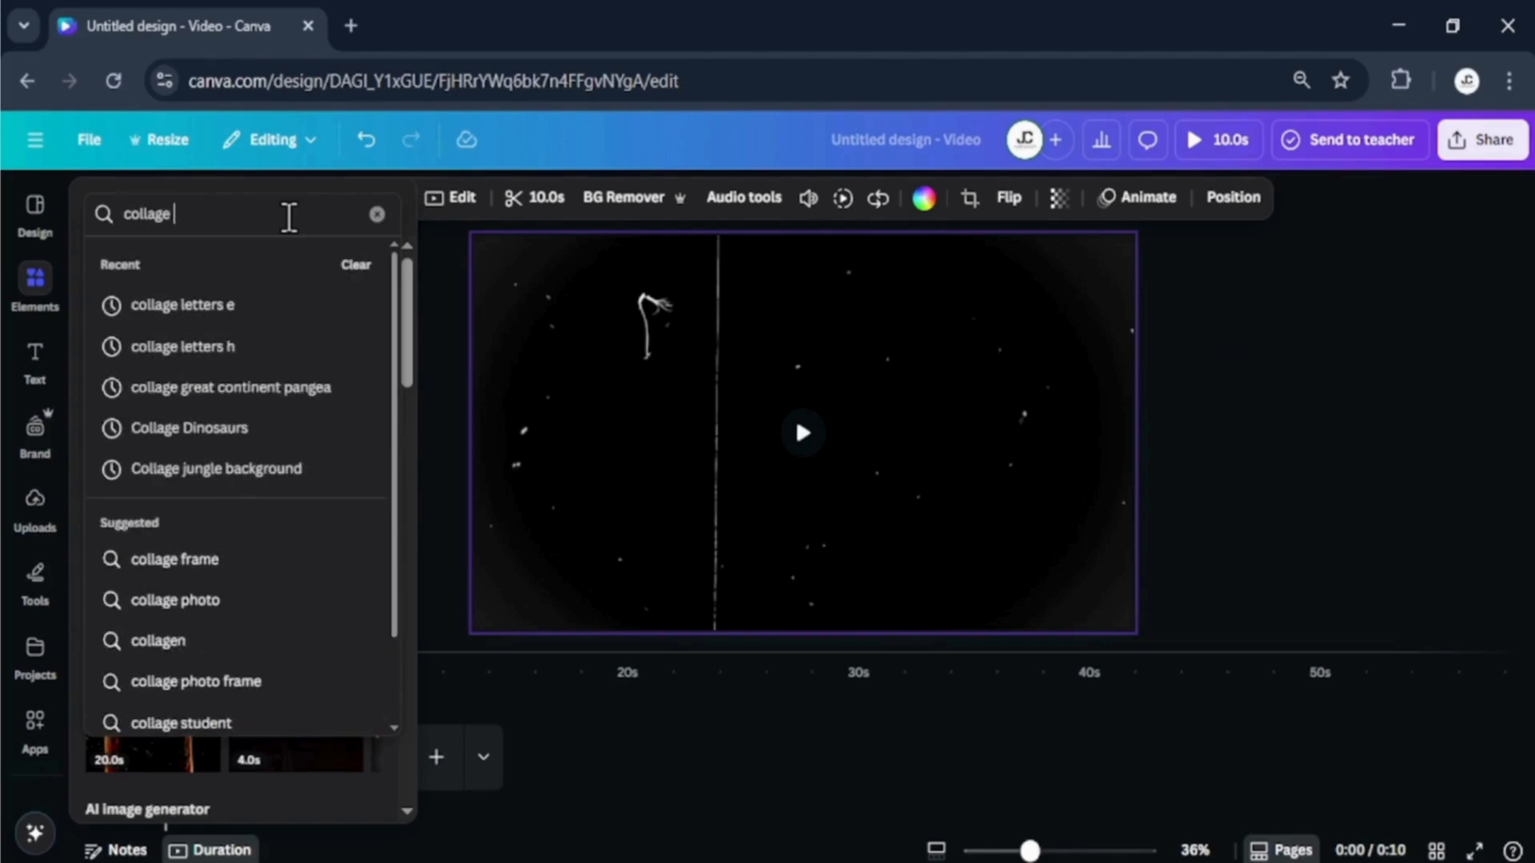
{"action": "type", "text": " letter T"}
{"action": "key", "text": "Return"}
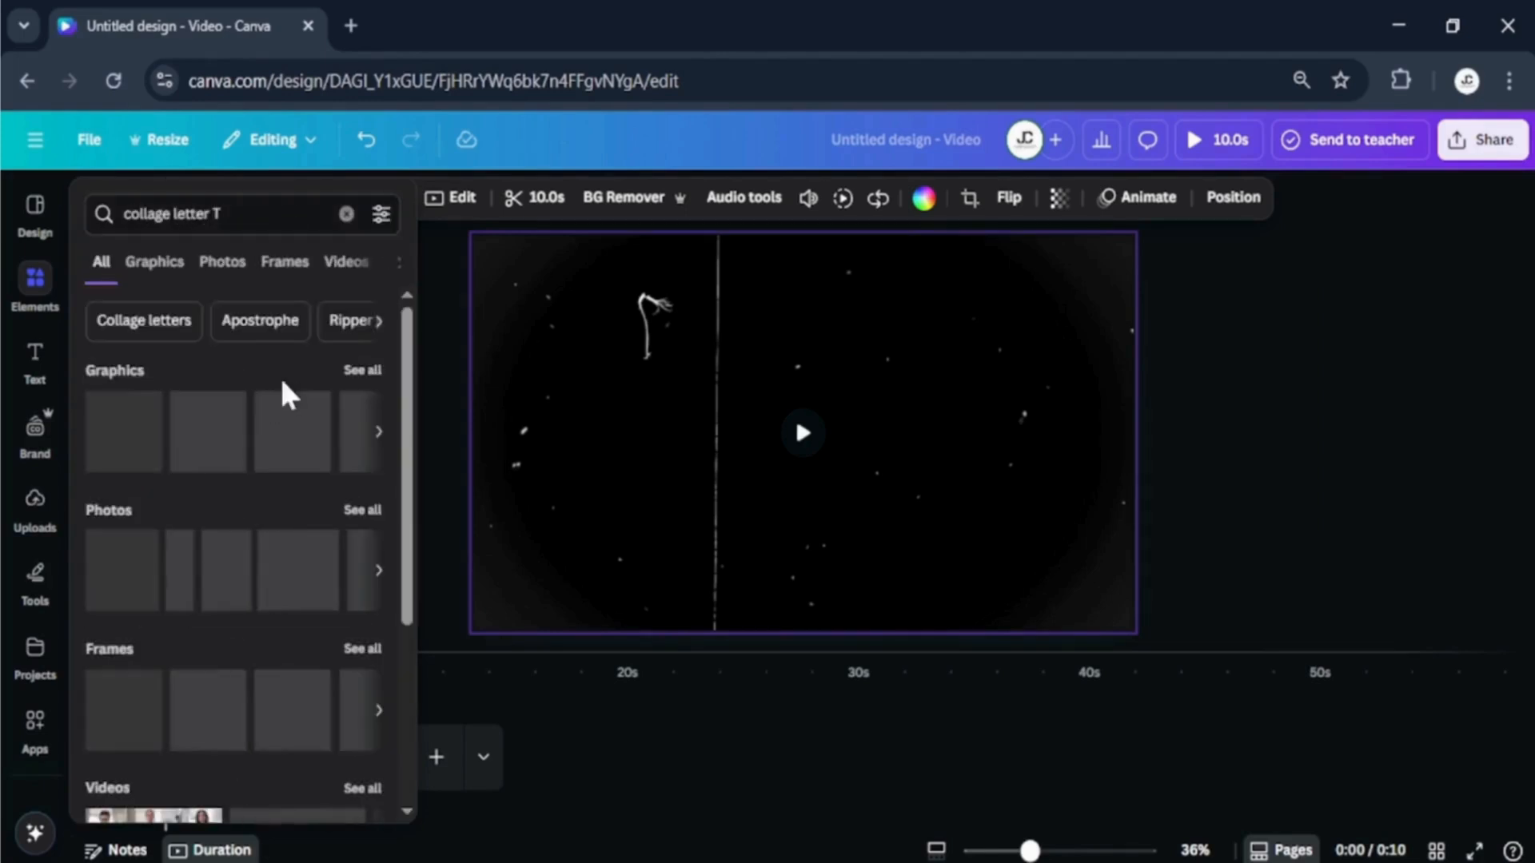
{"action": "left_click", "coordinate": [356, 367]}
{"action": "scroll", "coordinate": [228, 574], "scroll_direction": "down", "scroll_amount": 3}
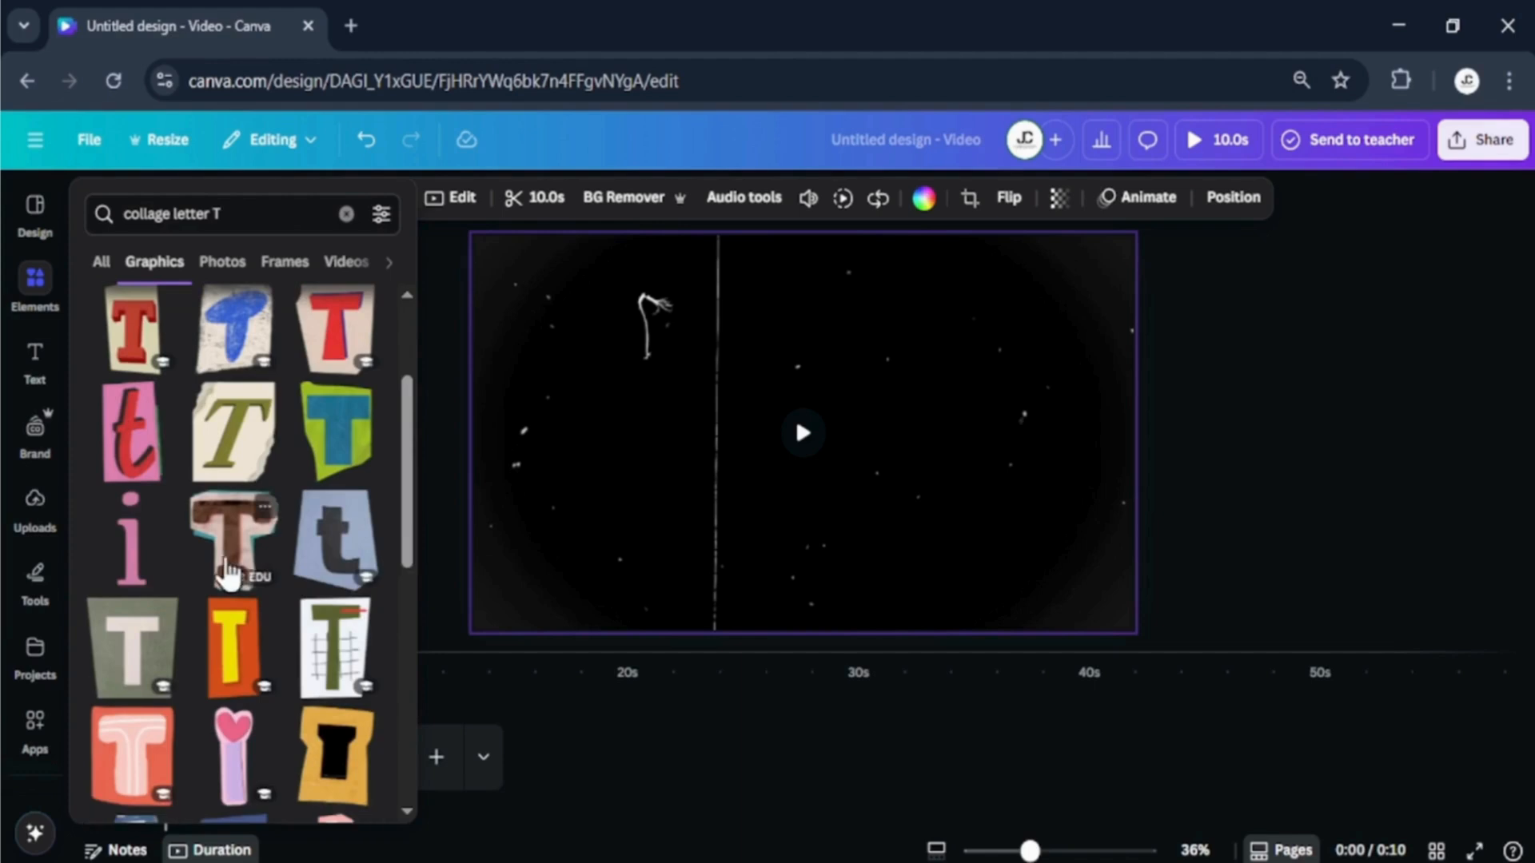
{"action": "left_click", "coordinate": [227, 577]}
{"action": "left_click_drag", "start_coordinate": [947, 591], "coordinate": [756, 390]}
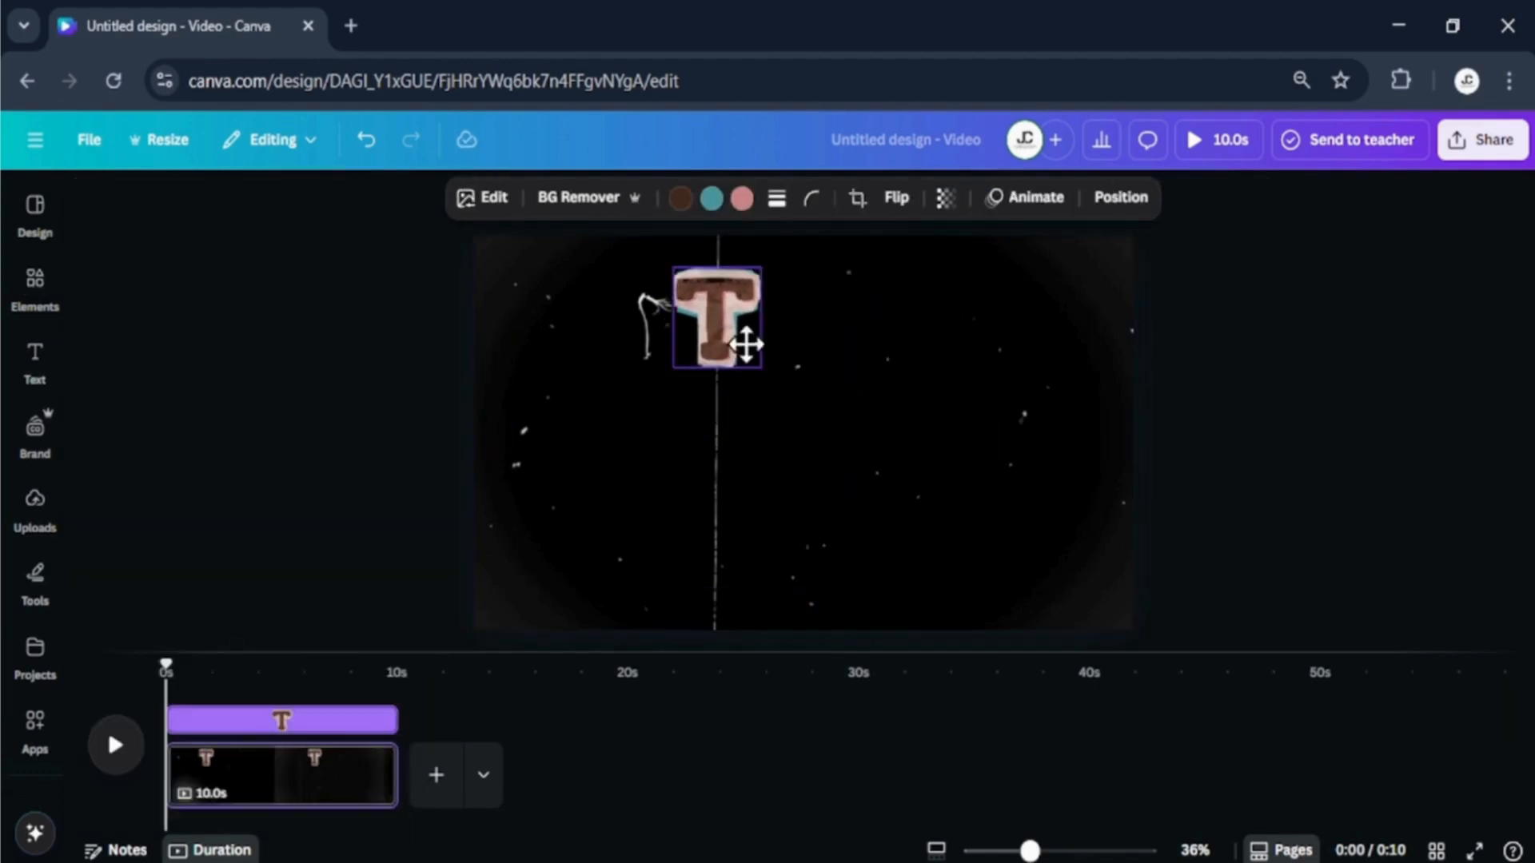
Search for "collage letter h" and place the yellow h directly after the T.
{"action": "left_click", "coordinate": [35, 288]}
{"action": "left_click", "coordinate": [240, 205]}
{"action": "key", "text": "BackSpace"}
{"action": "type", "text": "h"}
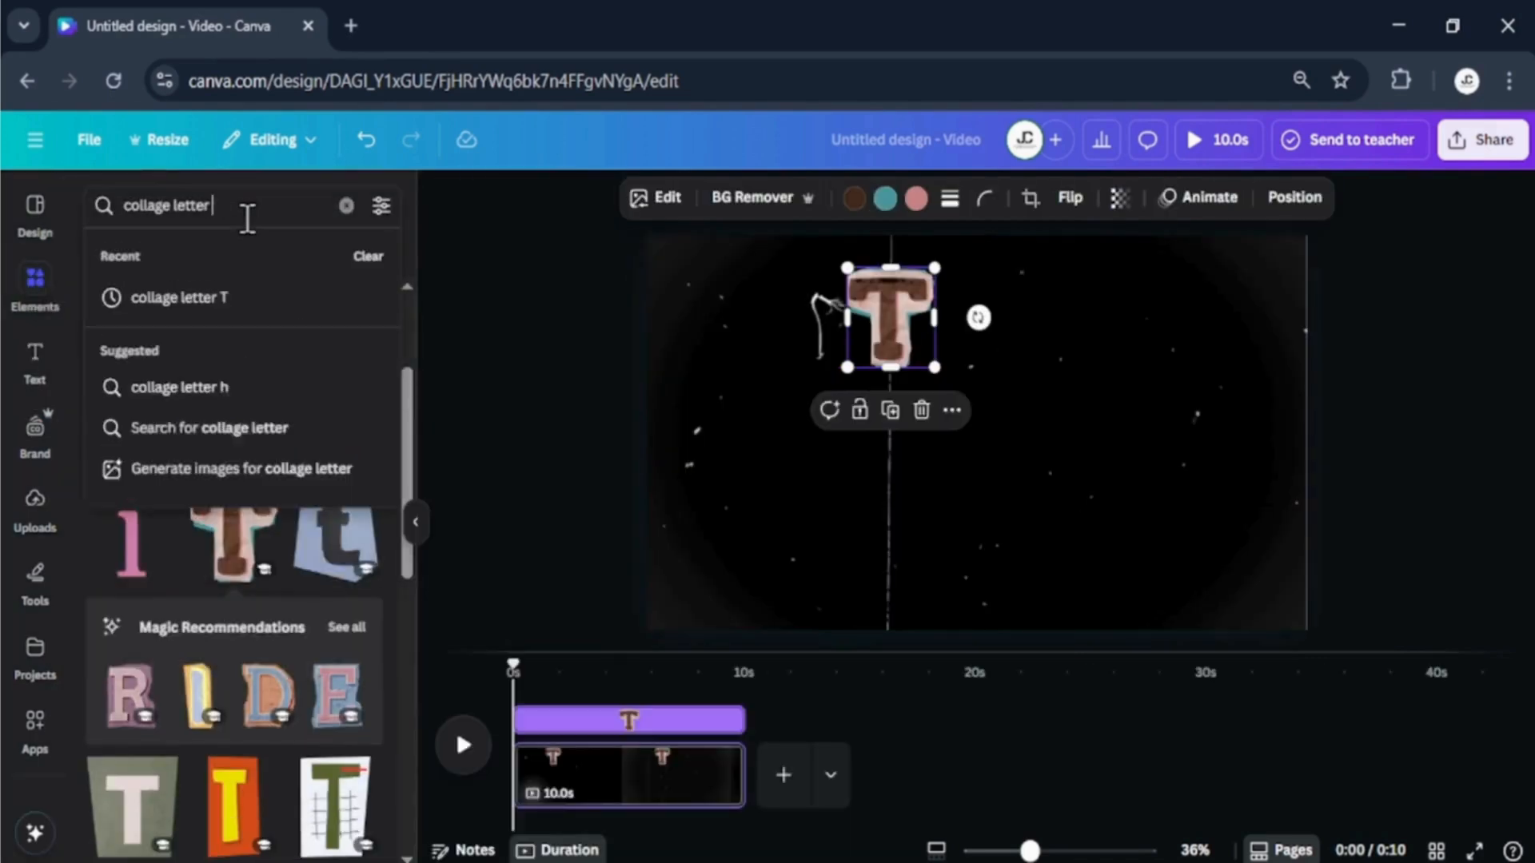
{"action": "key", "text": "Return"}
{"action": "left_click_drag", "start_coordinate": [207, 431], "coordinate": [1088, 402]}
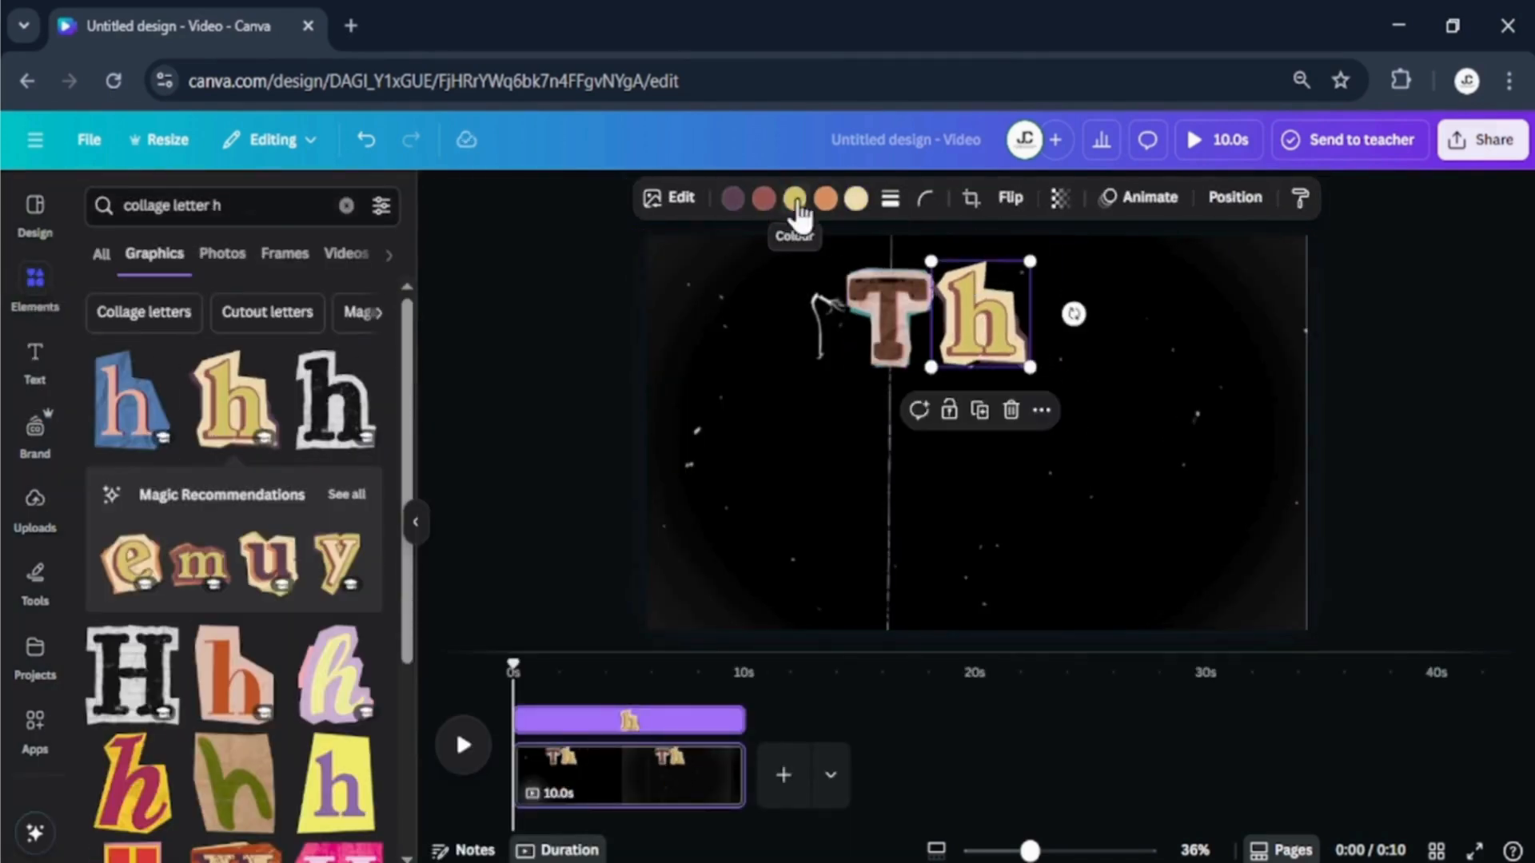
Recolour the h's cream backing and dark purple parts black and move the letter closer to the T.
{"action": "left_click", "coordinate": [855, 198]}
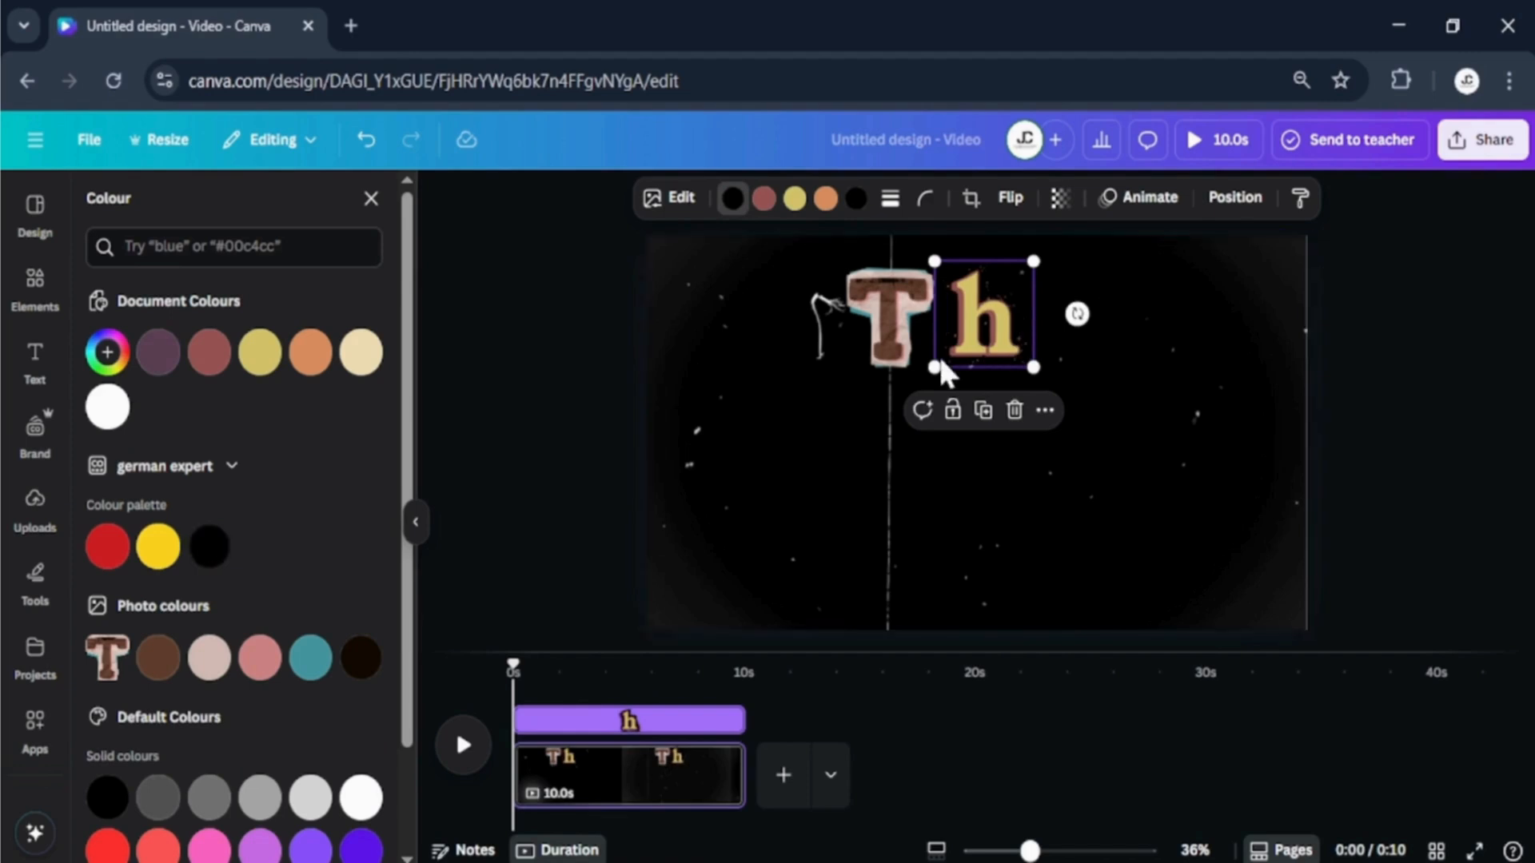
{"action": "left_click", "coordinate": [590, 425]}
{"action": "left_click_drag", "start_coordinate": [978, 342], "coordinate": [969, 346]}
{"action": "left_click", "coordinate": [759, 335]}
Search for "collage letter e" and place the orange-backed e after the h to complete "The".
{"action": "left_click", "coordinate": [286, 210]}
{"action": "key", "text": "BackSpace"}
{"action": "type", "text": "e letter e"}
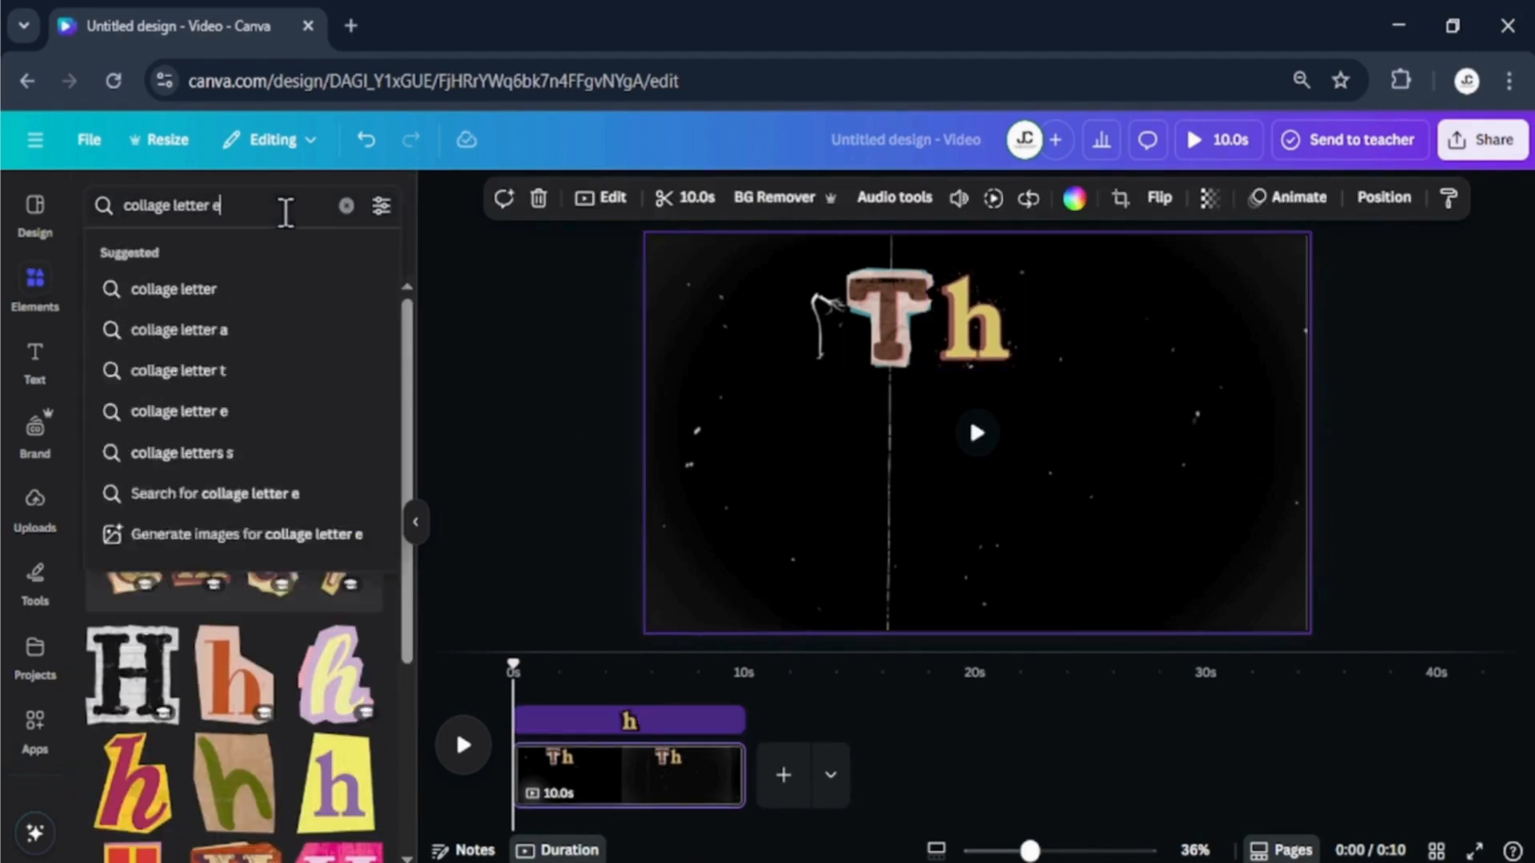
{"action": "key", "text": "Return"}
{"action": "scroll", "coordinate": [244, 657], "scroll_direction": "down", "scroll_amount": 8}
{"action": "scroll", "coordinate": [233, 480], "scroll_direction": "up", "scroll_amount": 10}
{"action": "left_click", "coordinate": [132, 507]}
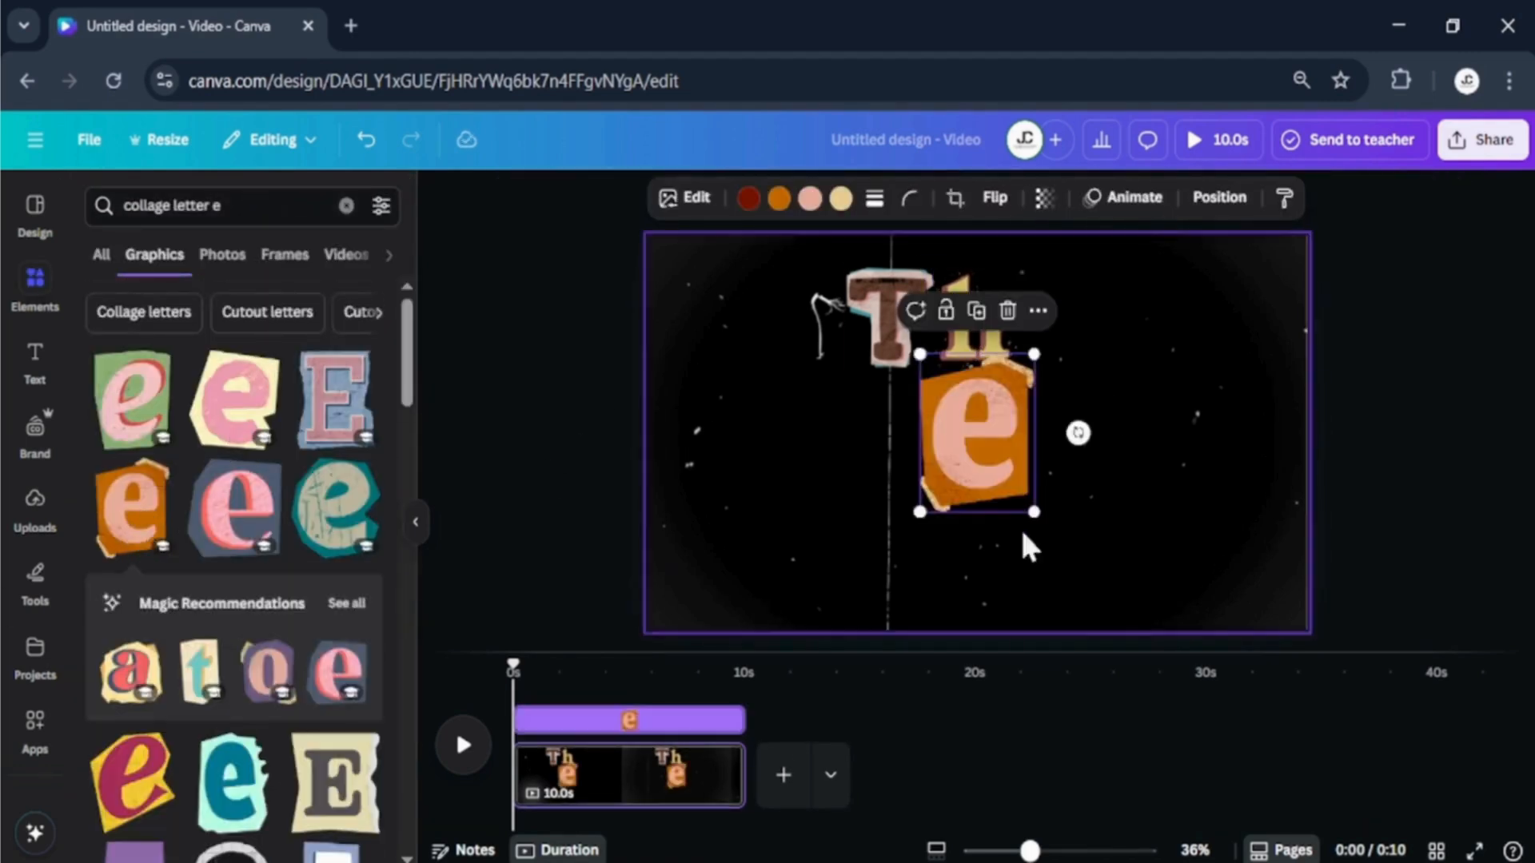
{"action": "left_click_drag", "start_coordinate": [970, 458], "coordinate": [1043, 340]}
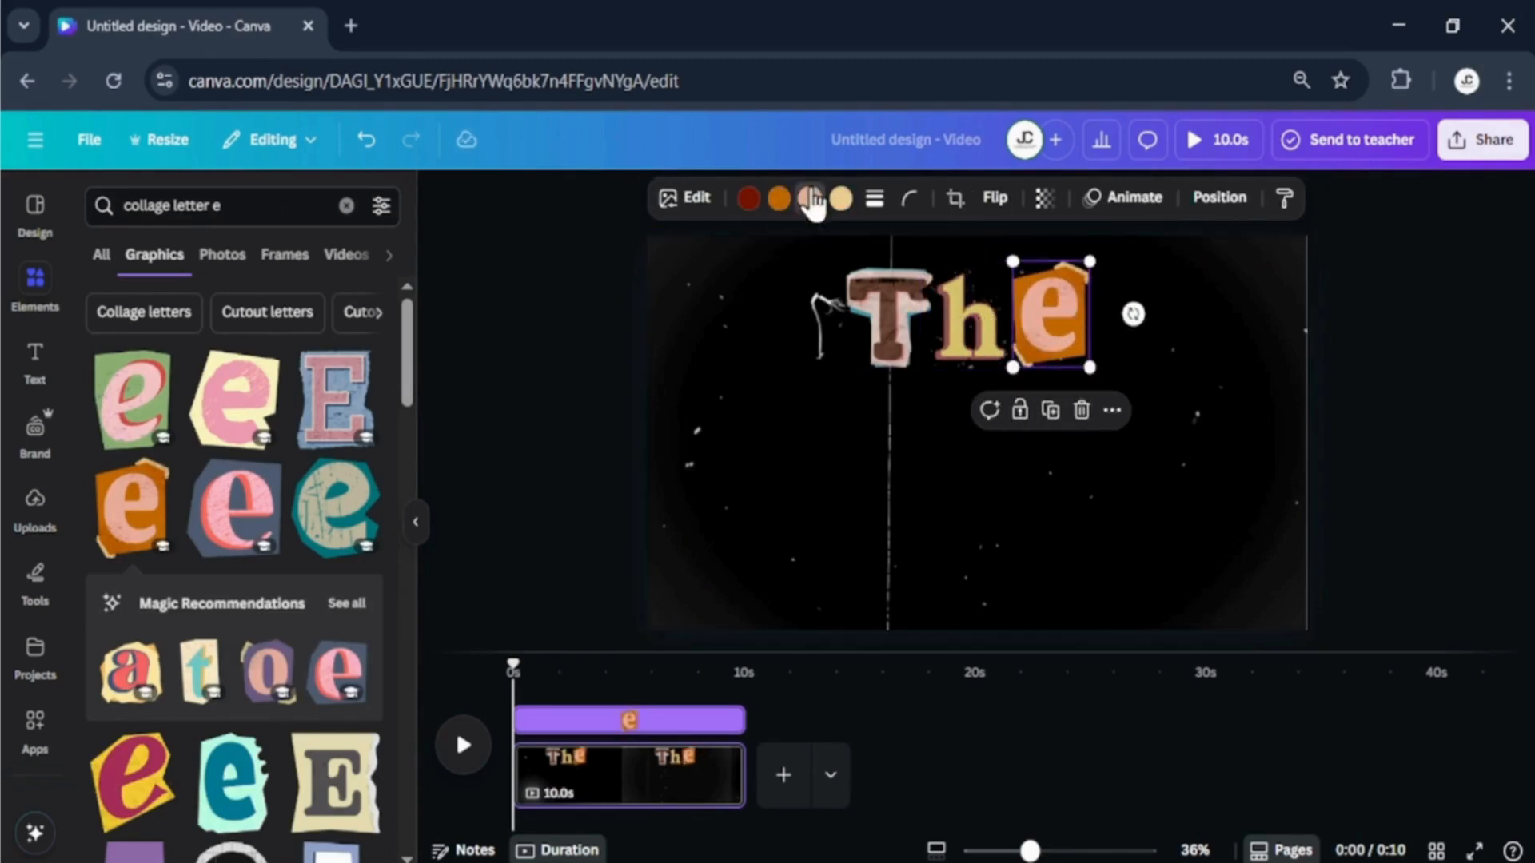
Recolour the e's pink letter white and its cream edge black, and move it closer to the h.
{"action": "left_click", "coordinate": [810, 199]}
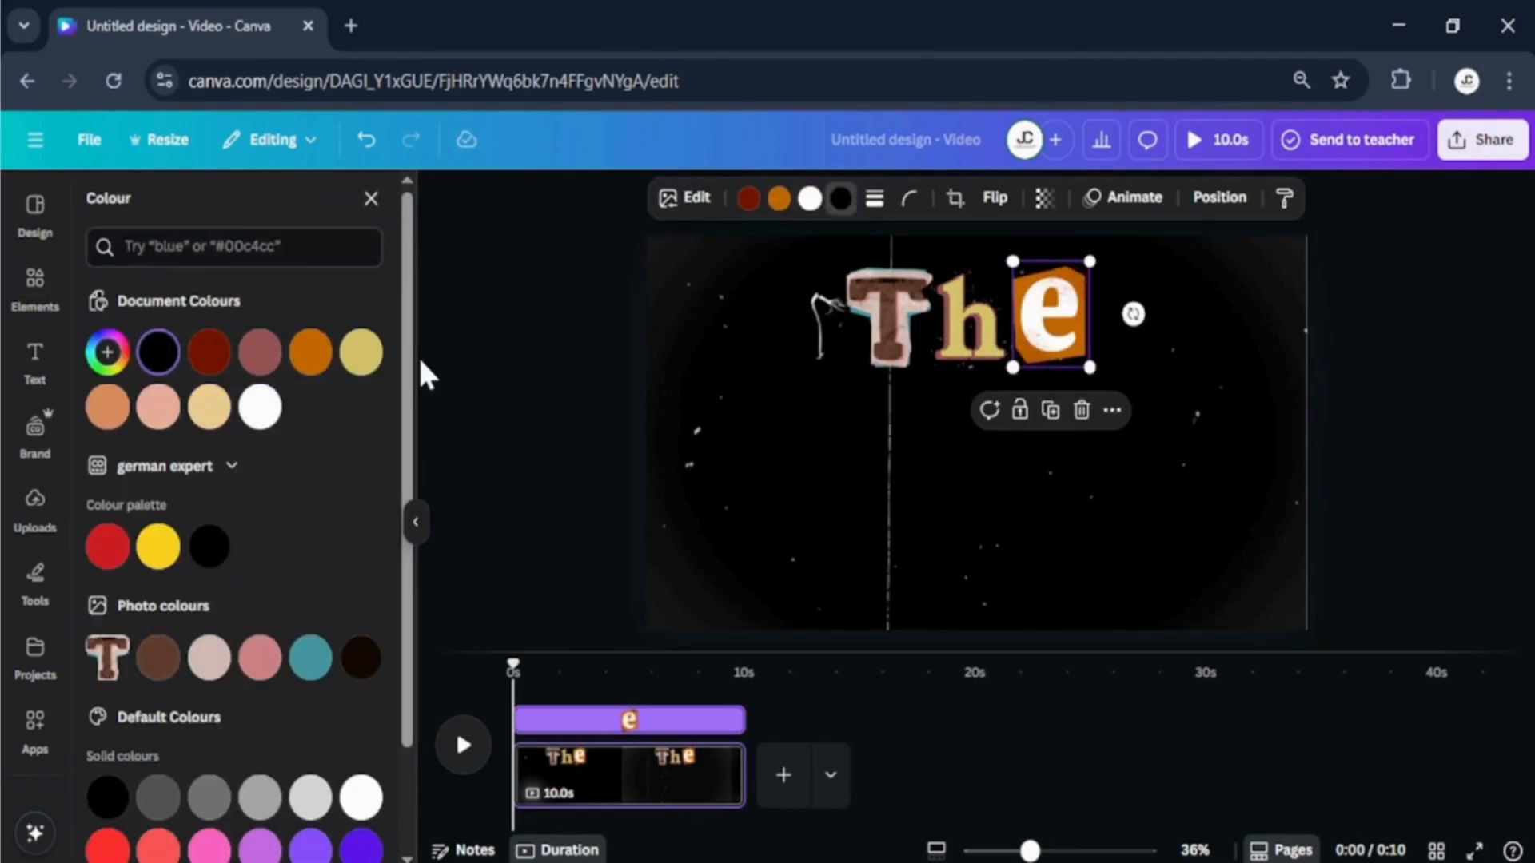
{"action": "left_click", "coordinate": [428, 372]}
{"action": "left_click_drag", "start_coordinate": [1049, 314], "coordinate": [1041, 314]}
Search for "collage letter P" and place the black P with the white outline at the start of a second row.
{"action": "left_click", "coordinate": [287, 206]}
{"action": "key", "text": "BackSpace"}
{"action": "type", "text": "P"}
{"action": "key", "text": "Return"}
{"action": "left_click", "coordinate": [336, 723]}
{"action": "left_click_drag", "start_coordinate": [1039, 512], "coordinate": [842, 490]}
Scale down the three letters of "The" together and adjust the P's placement below them.
{"action": "left_click_drag", "start_coordinate": [779, 304], "coordinate": [1037, 349]}
{"action": "left_click_drag", "start_coordinate": [890, 528], "coordinate": [878, 513]}
{"action": "left_click_drag", "start_coordinate": [839, 498], "coordinate": [809, 476]}
Search for "collage letter l" and place a textured cutout l, scaled down, right after the P.
{"action": "left_click", "coordinate": [279, 208]}
{"action": "key", "text": "BackSpace"}
{"action": "type", "text": "L"}
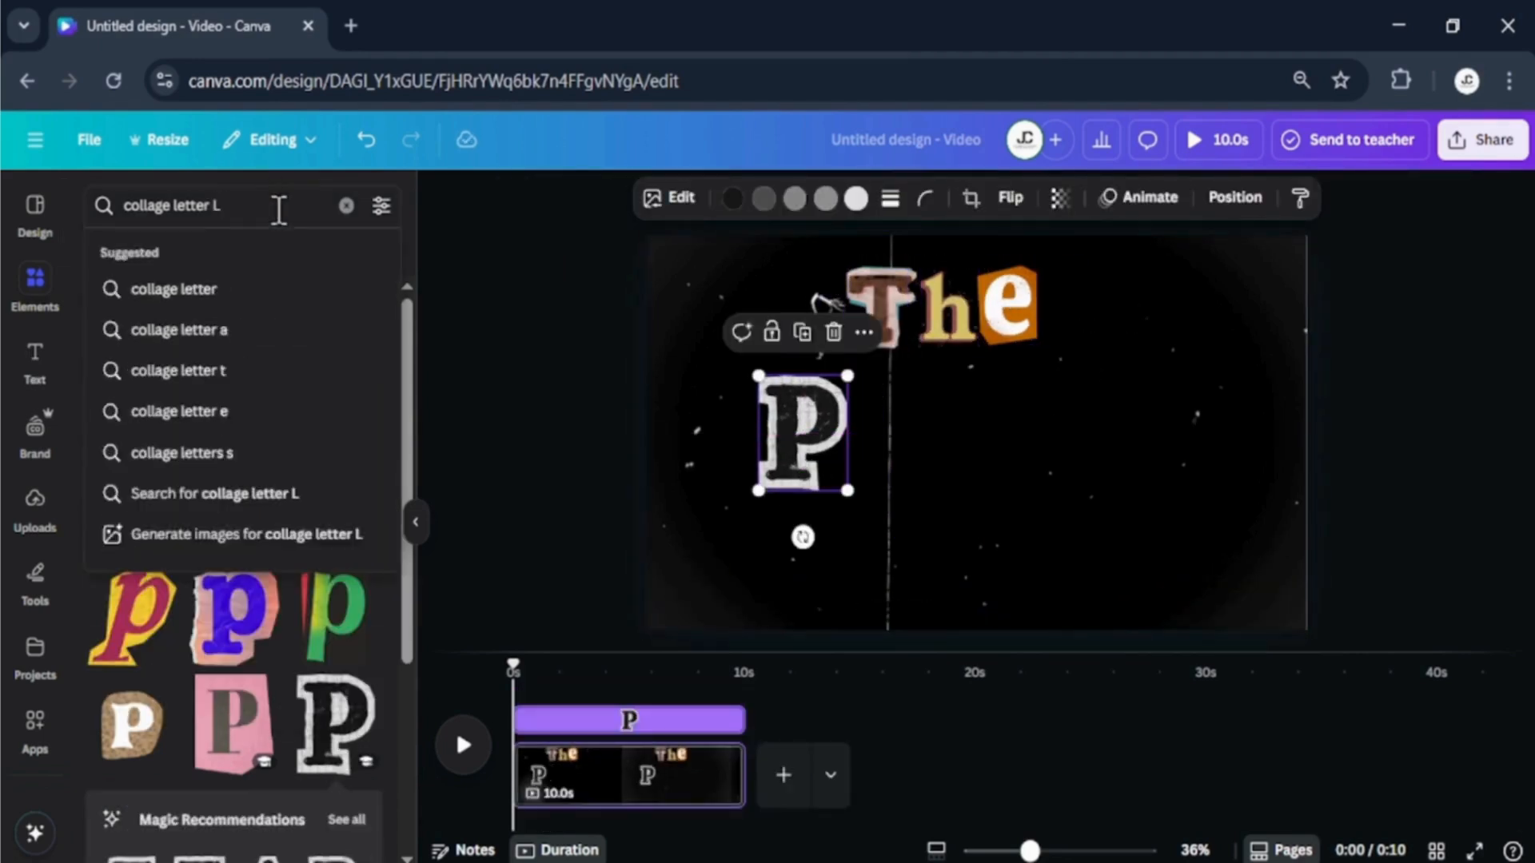
{"action": "key", "text": "Return"}
{"action": "scroll", "coordinate": [150, 663], "scroll_direction": "down", "scroll_amount": 3}
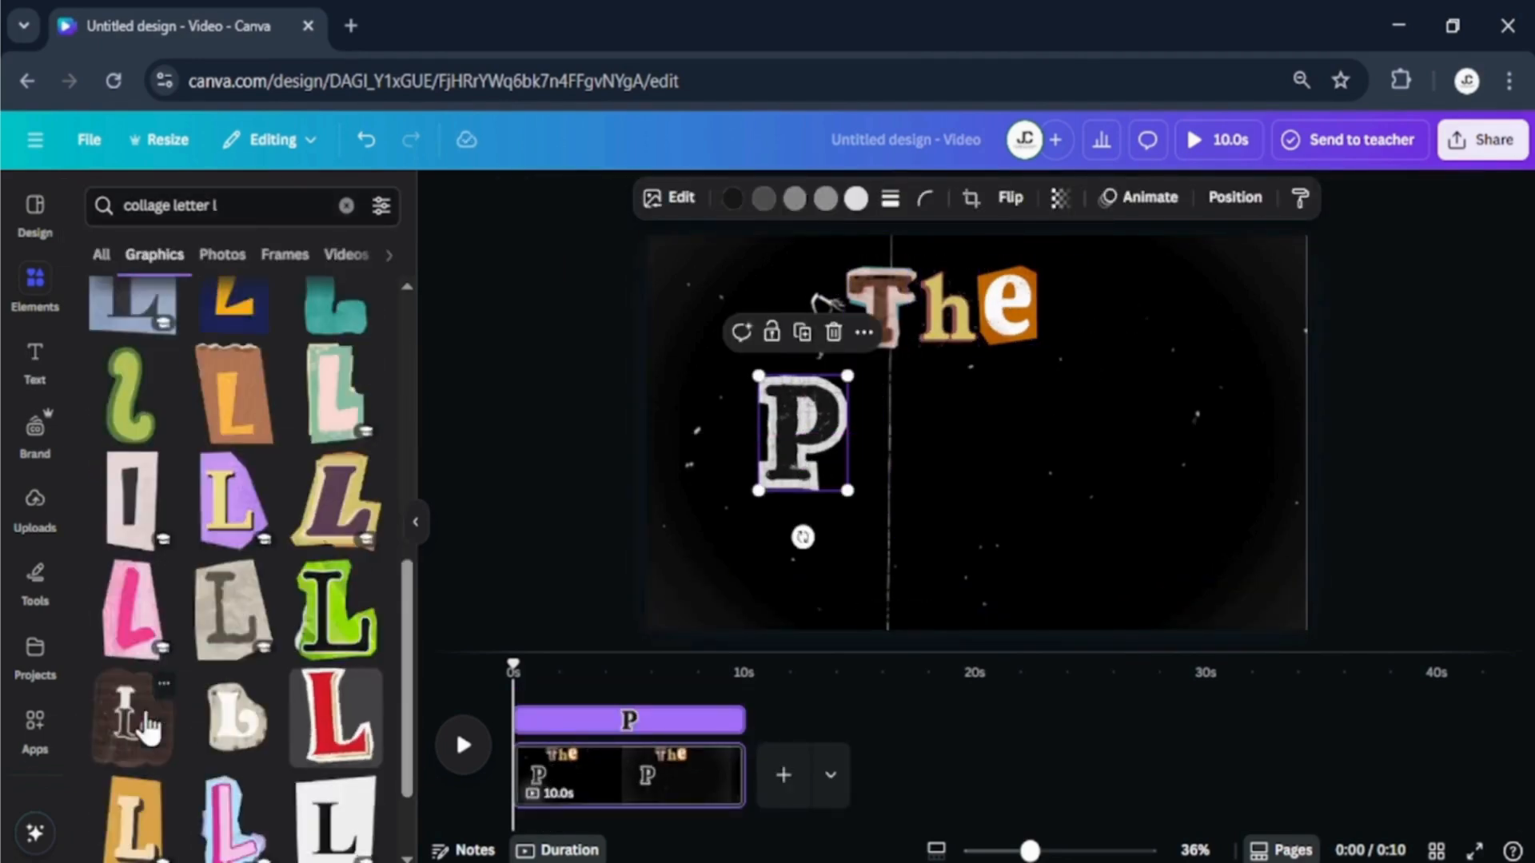
{"action": "scroll", "coordinate": [142, 715], "scroll_direction": "down", "scroll_amount": 5}
{"action": "left_click", "coordinate": [248, 561]}
{"action": "left_click_drag", "start_coordinate": [976, 435], "coordinate": [894, 445]}
{"action": "left_click_drag", "start_coordinate": [926, 363], "coordinate": [914, 393]}
{"action": "left_click_drag", "start_coordinate": [893, 464], "coordinate": [886, 444]}
Recolour the l's backing parts black so only a white letter stands out, and nudge it beside the P.
{"action": "left_click", "coordinate": [794, 198]}
{"action": "left_click", "coordinate": [209, 607]}
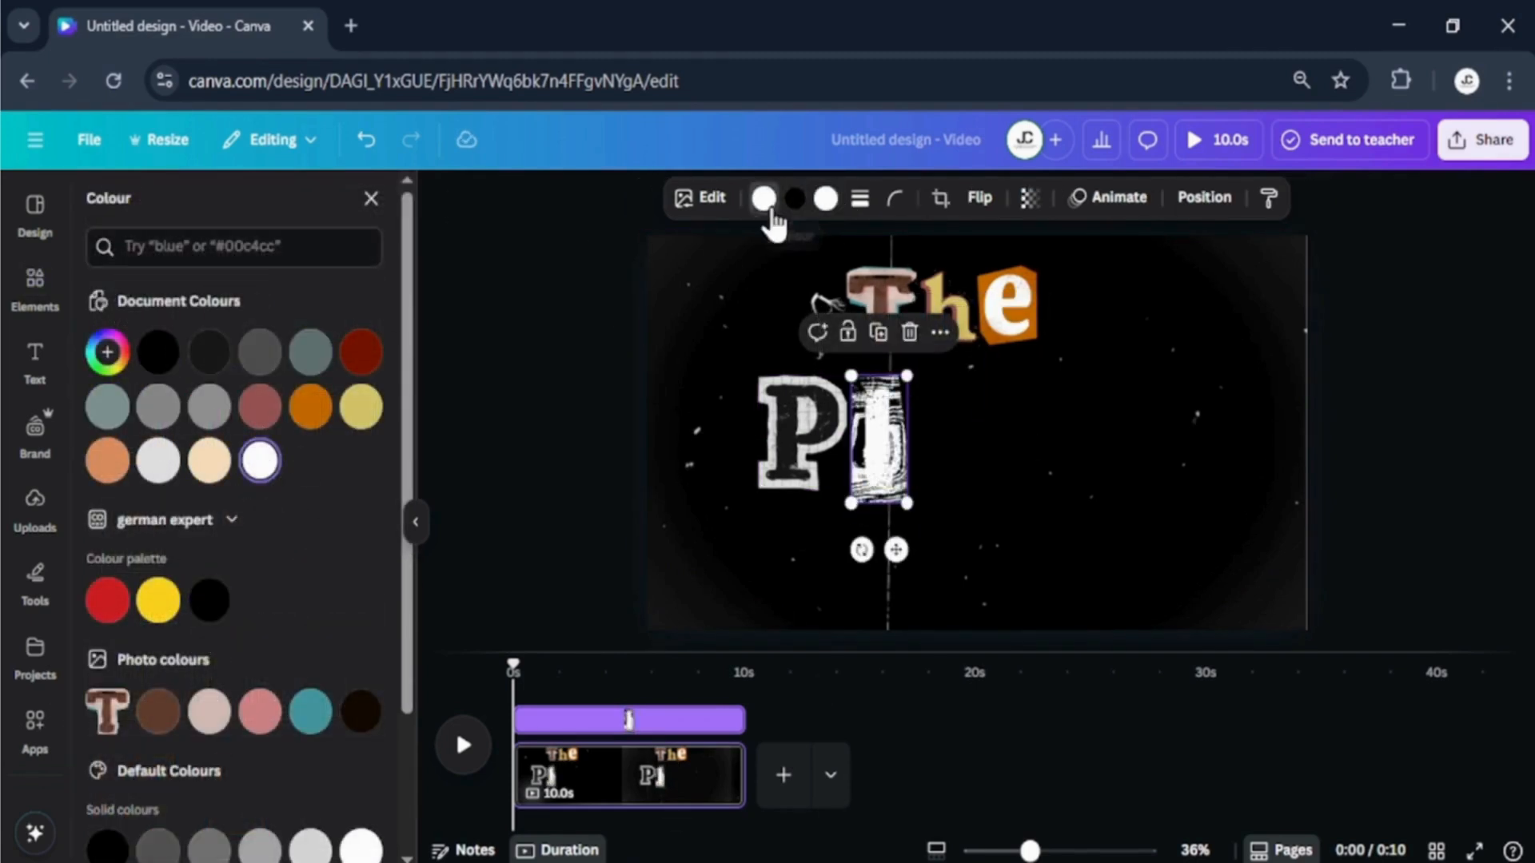
{"action": "left_click", "coordinate": [158, 352]}
{"action": "left_click_drag", "start_coordinate": [882, 438], "coordinate": [878, 438]}
{"action": "left_click", "coordinate": [719, 360]}
Search the graphics for "collage letter a" and place the green a on the cream cutout, scaled down, after the l.
{"action": "left_click", "coordinate": [34, 288]}
{"action": "left_click", "coordinate": [248, 213]}
{"action": "key", "text": "BackSpace"}
{"action": "type", "text": "A"}
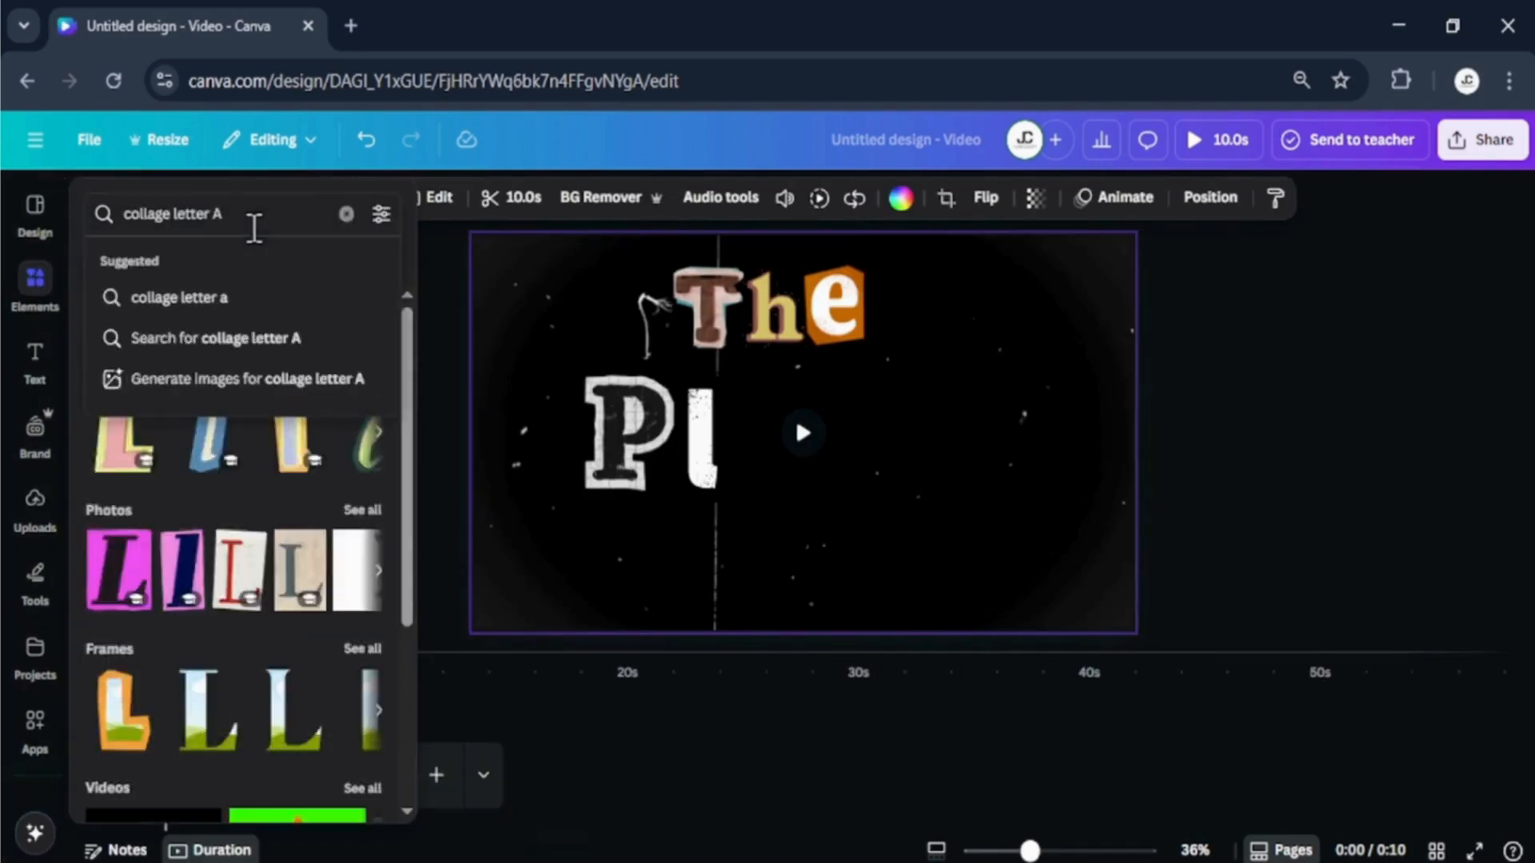
{"action": "left_click", "coordinate": [178, 297]}
{"action": "left_click", "coordinate": [152, 272]}
{"action": "left_click", "coordinate": [137, 439]}
{"action": "left_click_drag", "start_coordinate": [879, 347], "coordinate": [818, 418]}
{"action": "left_click_drag", "start_coordinate": [764, 478], "coordinate": [768, 444]}
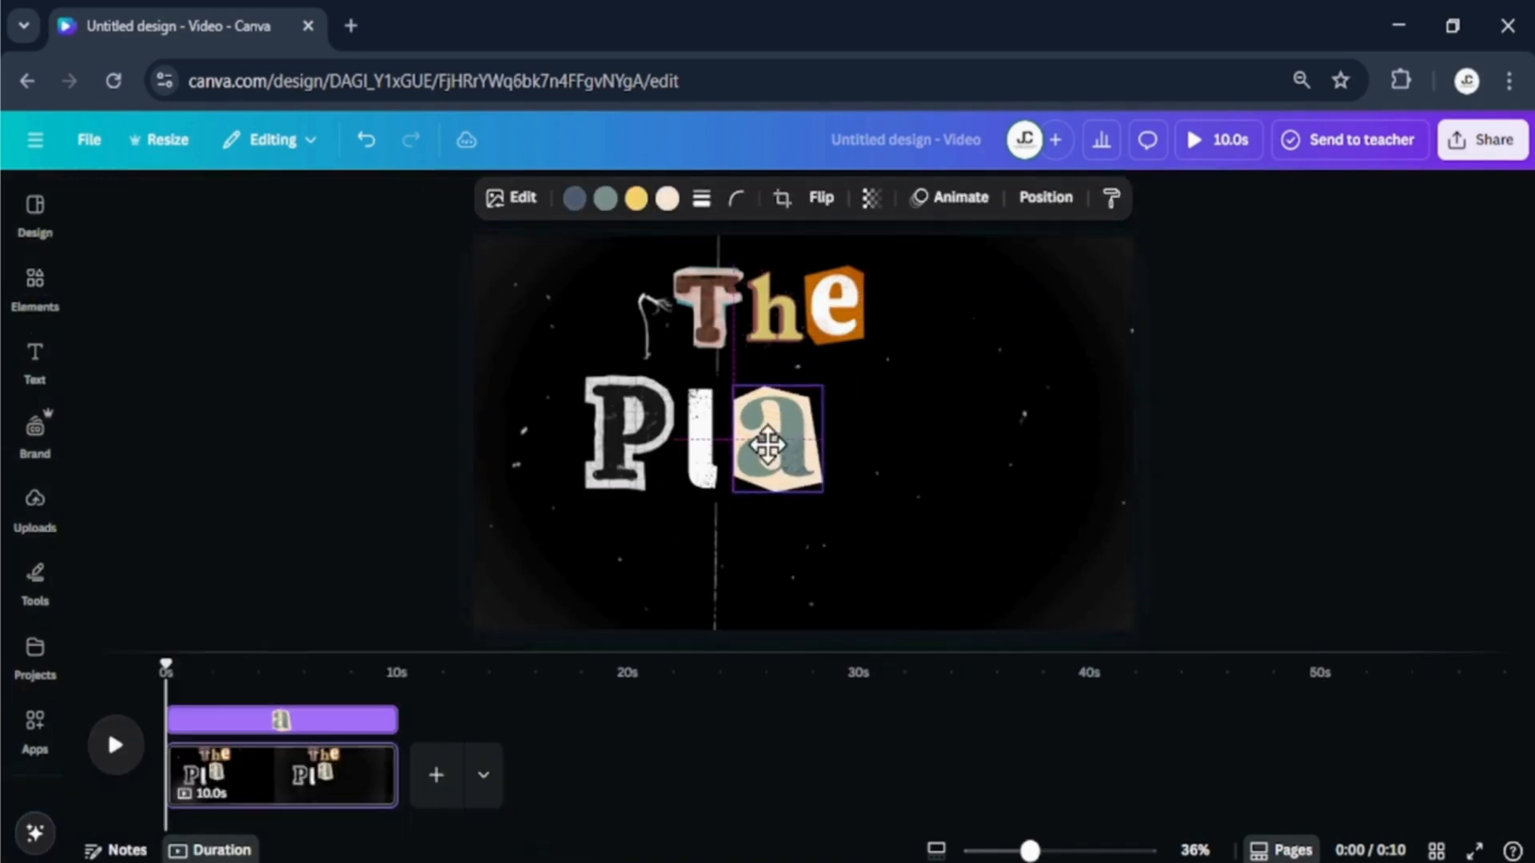
Recolour the yellow part of the a white.
{"action": "left_click", "coordinate": [636, 198]}
{"action": "left_click", "coordinate": [160, 472]}
{"action": "left_click", "coordinate": [397, 206]}
Search for "collage letter n" and place the orange n on the pink paper after the a.
{"action": "left_click", "coordinate": [35, 287]}
{"action": "left_click", "coordinate": [279, 206]}
{"action": "key", "text": "BackSpace"}
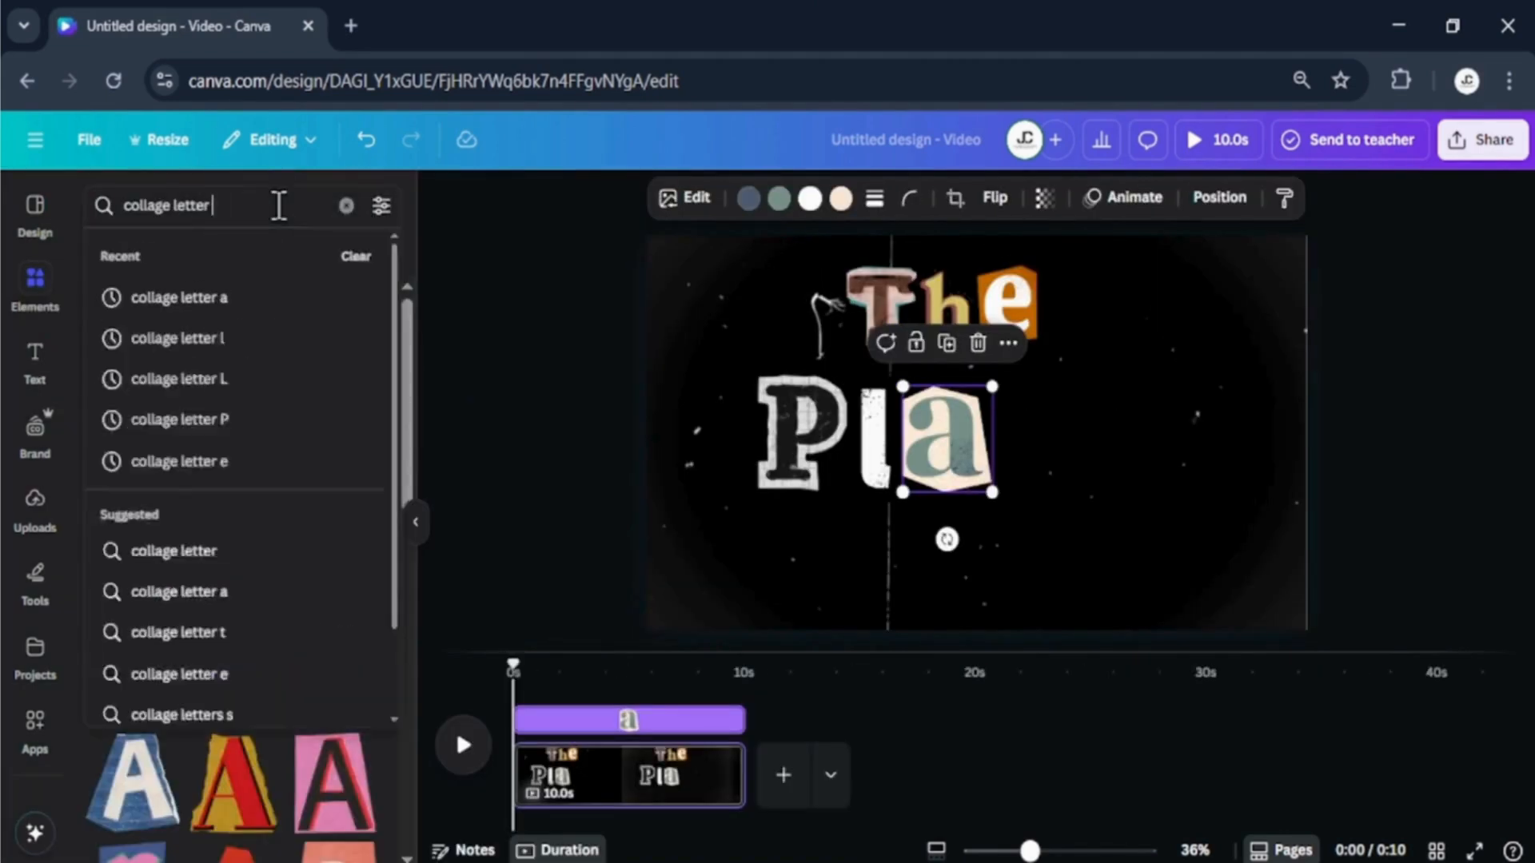
{"action": "type", "text": "n"}
{"action": "key", "text": "Return"}
{"action": "left_click", "coordinate": [313, 424]}
{"action": "left_click_drag", "start_coordinate": [1118, 267], "coordinate": [974, 442]}
{"action": "left_click_drag", "start_coordinate": [889, 521], "coordinate": [1068, 425]}
Recolour the n's third colour black, scale the letter down and fit it beside the a.
{"action": "left_click", "coordinate": [892, 199]}
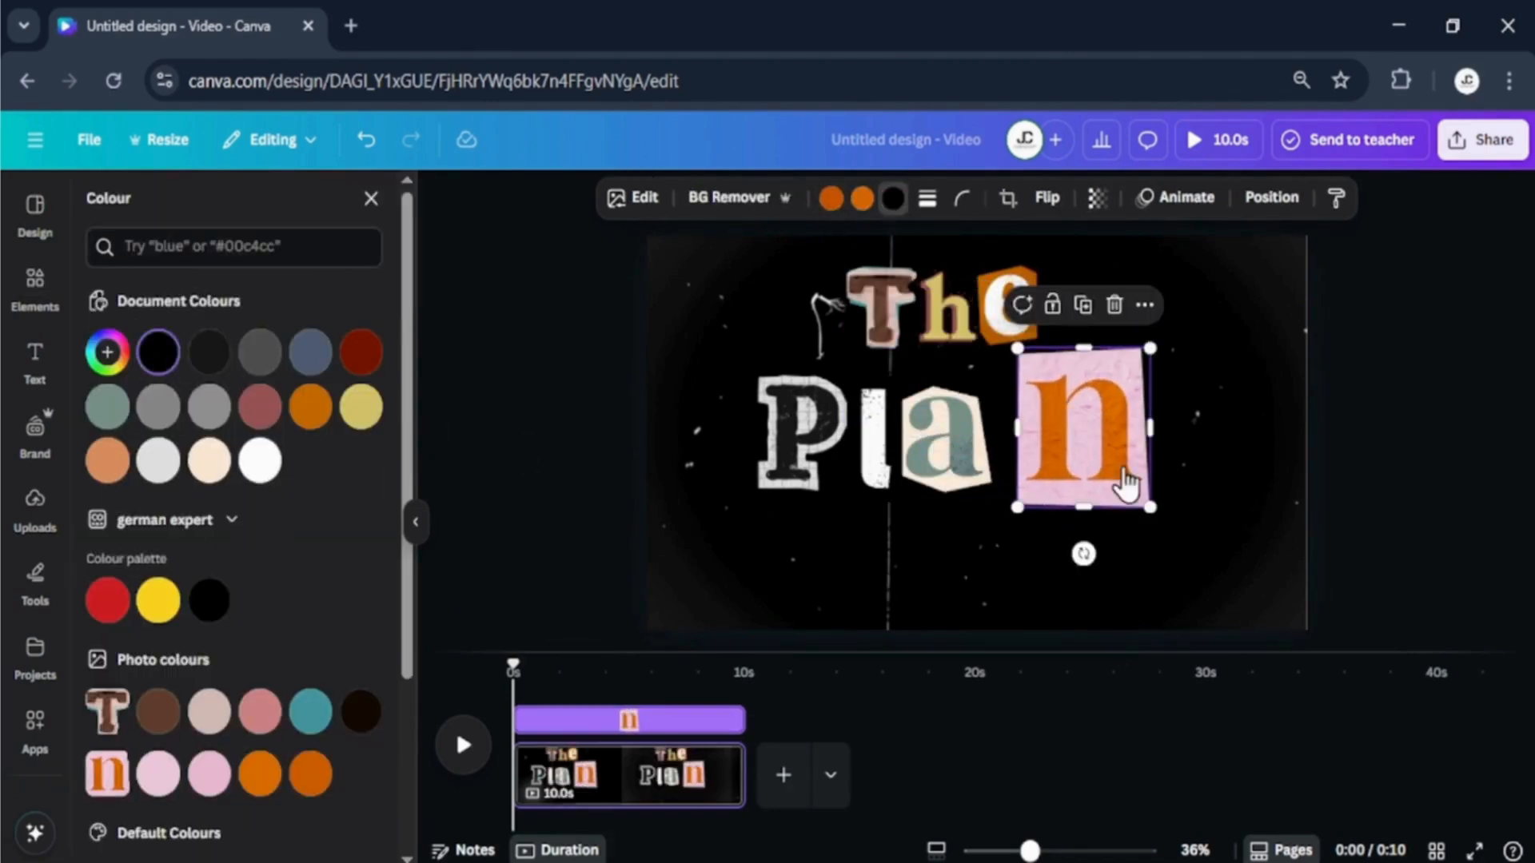
{"action": "left_click_drag", "start_coordinate": [1149, 507], "coordinate": [1107, 456]}
{"action": "left_click_drag", "start_coordinate": [1051, 427], "coordinate": [1029, 465]}
Search the elements for "collage letter e".
{"action": "left_click", "coordinate": [34, 289]}
{"action": "left_click", "coordinate": [274, 209]}
{"action": "key", "text": "BackSpace"}
{"action": "type", "text": "e letter e"}
{"action": "key", "text": "Return"}
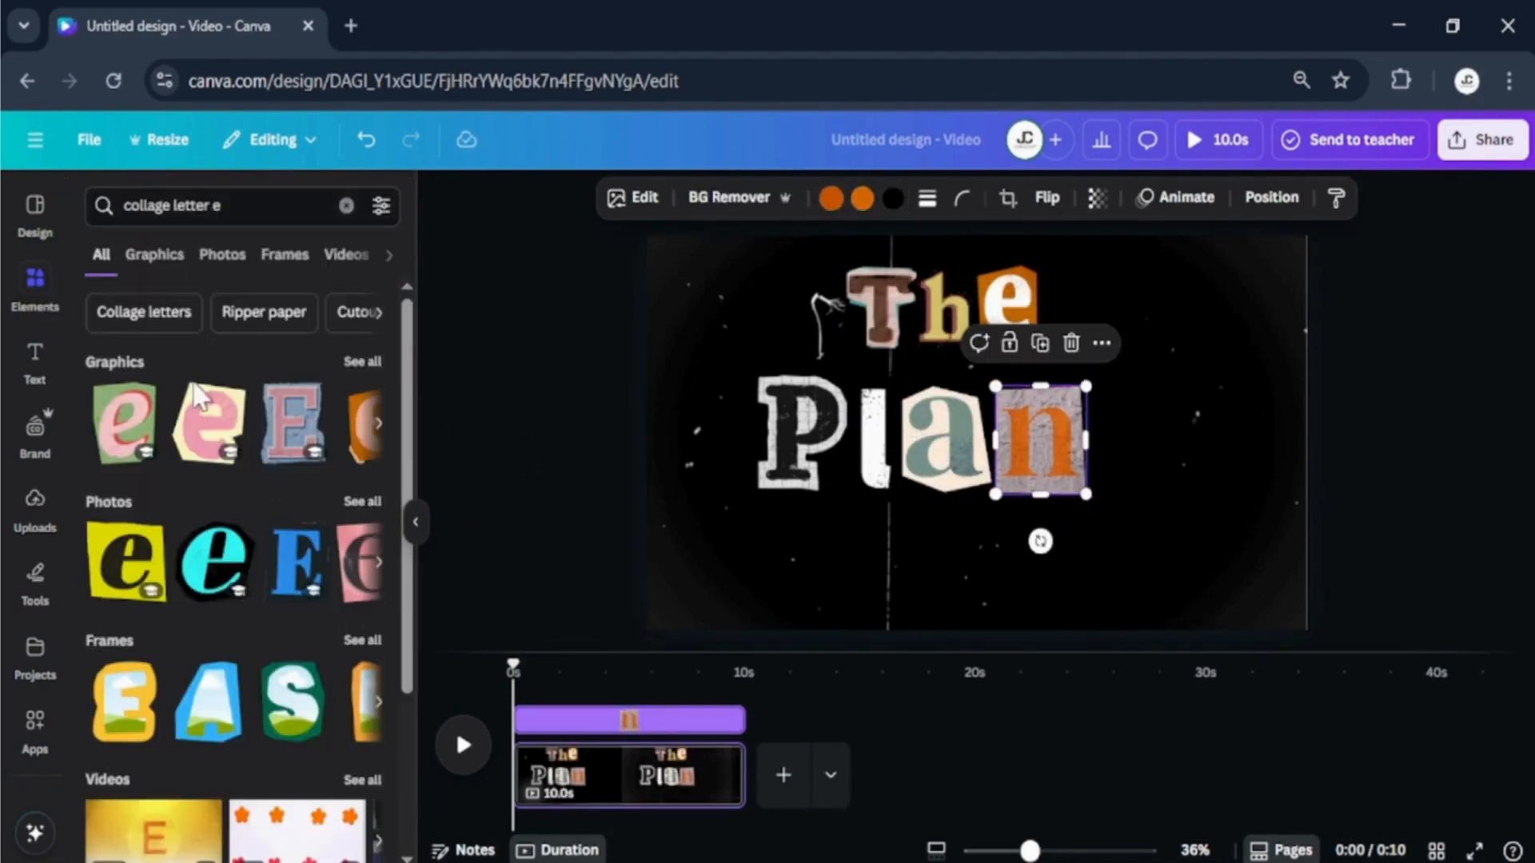
Copy the orange-backed e from "The" to the end of "Plan" and shrink the n slightly.
{"action": "left_click", "coordinate": [1008, 302]}
{"action": "left_click", "coordinate": [1039, 443]}
{"action": "left_click_drag", "start_coordinate": [1086, 387], "coordinate": [1077, 405]}
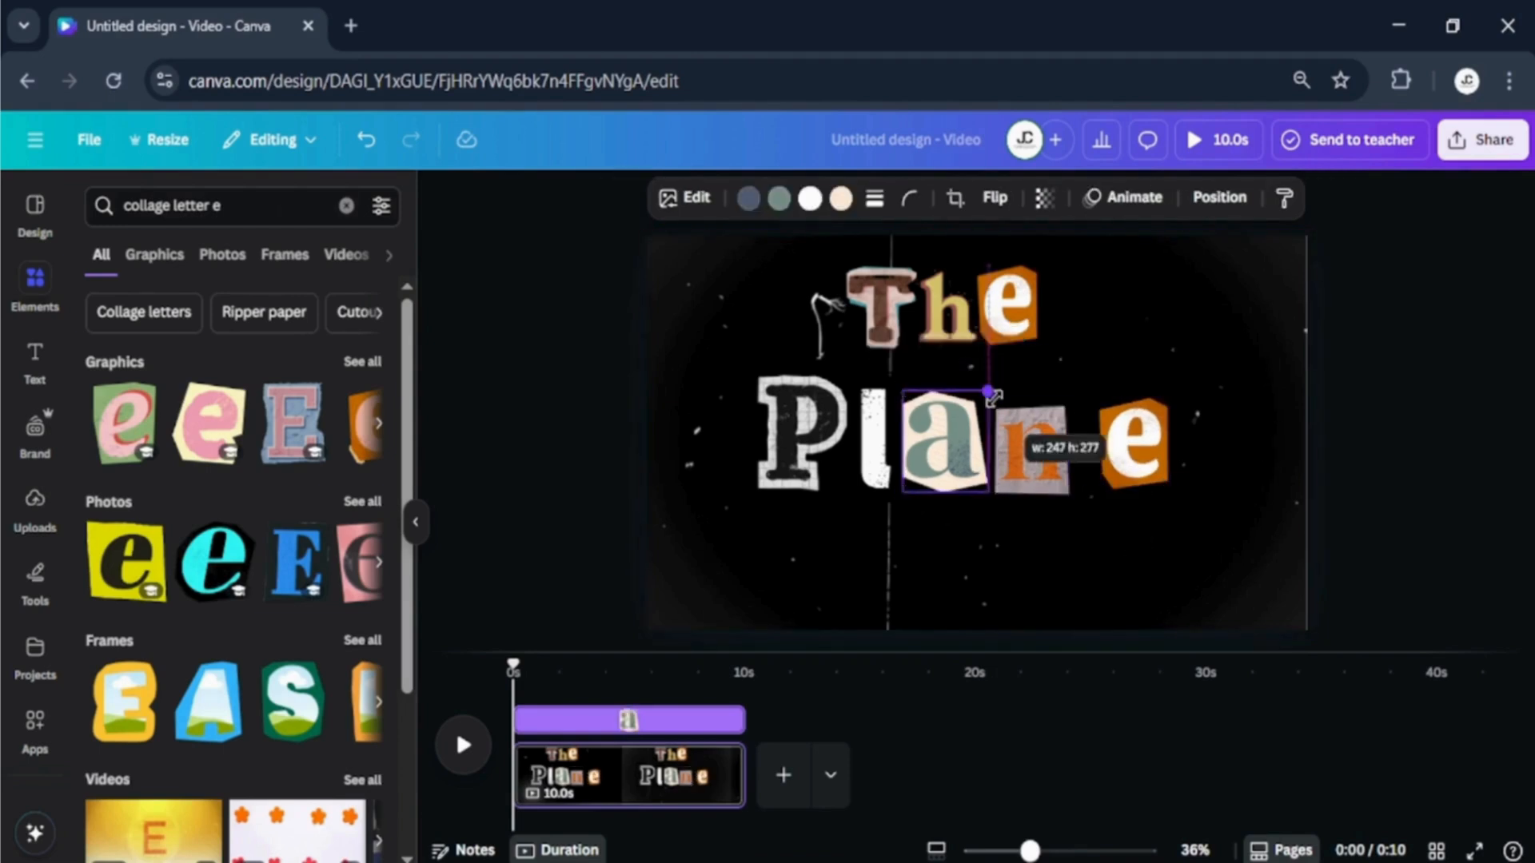
Search the graphics for "collage letter t", add the pink-backed t to complete "Planet", and reposition the whole word.
{"action": "left_click", "coordinate": [308, 206]}
{"action": "key", "text": "BackSpace"}
{"action": "type", "text": "t"}
{"action": "key", "text": "Return"}
{"action": "left_click", "coordinate": [154, 254]}
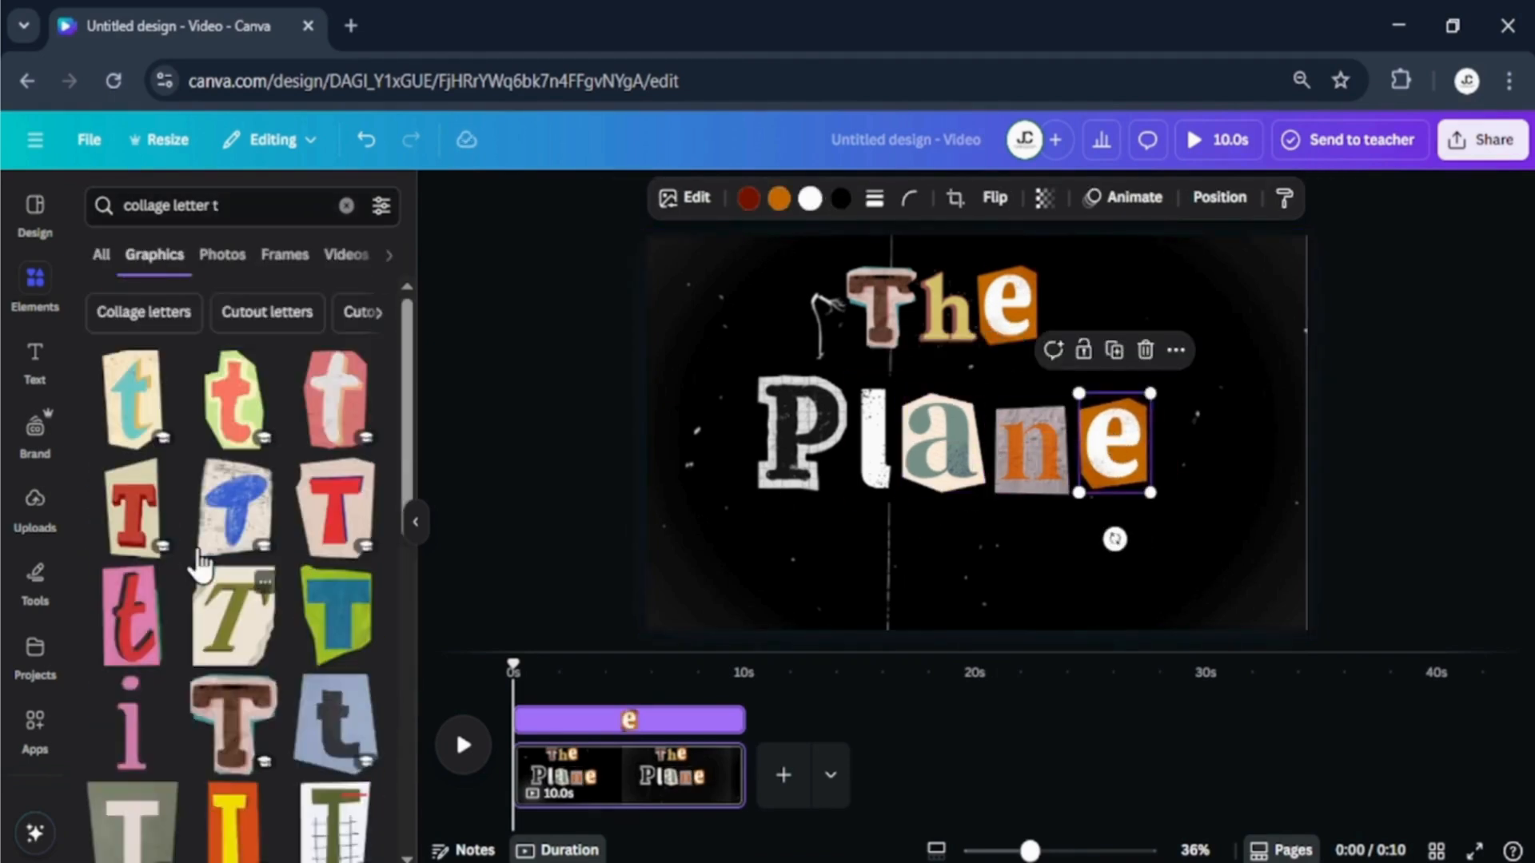
{"action": "left_click_drag", "start_coordinate": [130, 616], "coordinate": [1222, 420]}
{"action": "left_click_drag", "start_coordinate": [1256, 345], "coordinate": [1242, 368]}
{"action": "left_click_drag", "start_coordinate": [1214, 398], "coordinate": [1213, 387]}
{"action": "left_click_drag", "start_coordinate": [704, 532], "coordinate": [1189, 374]}
{"action": "left_click_drag", "start_coordinate": [1094, 434], "coordinate": [1090, 422]}
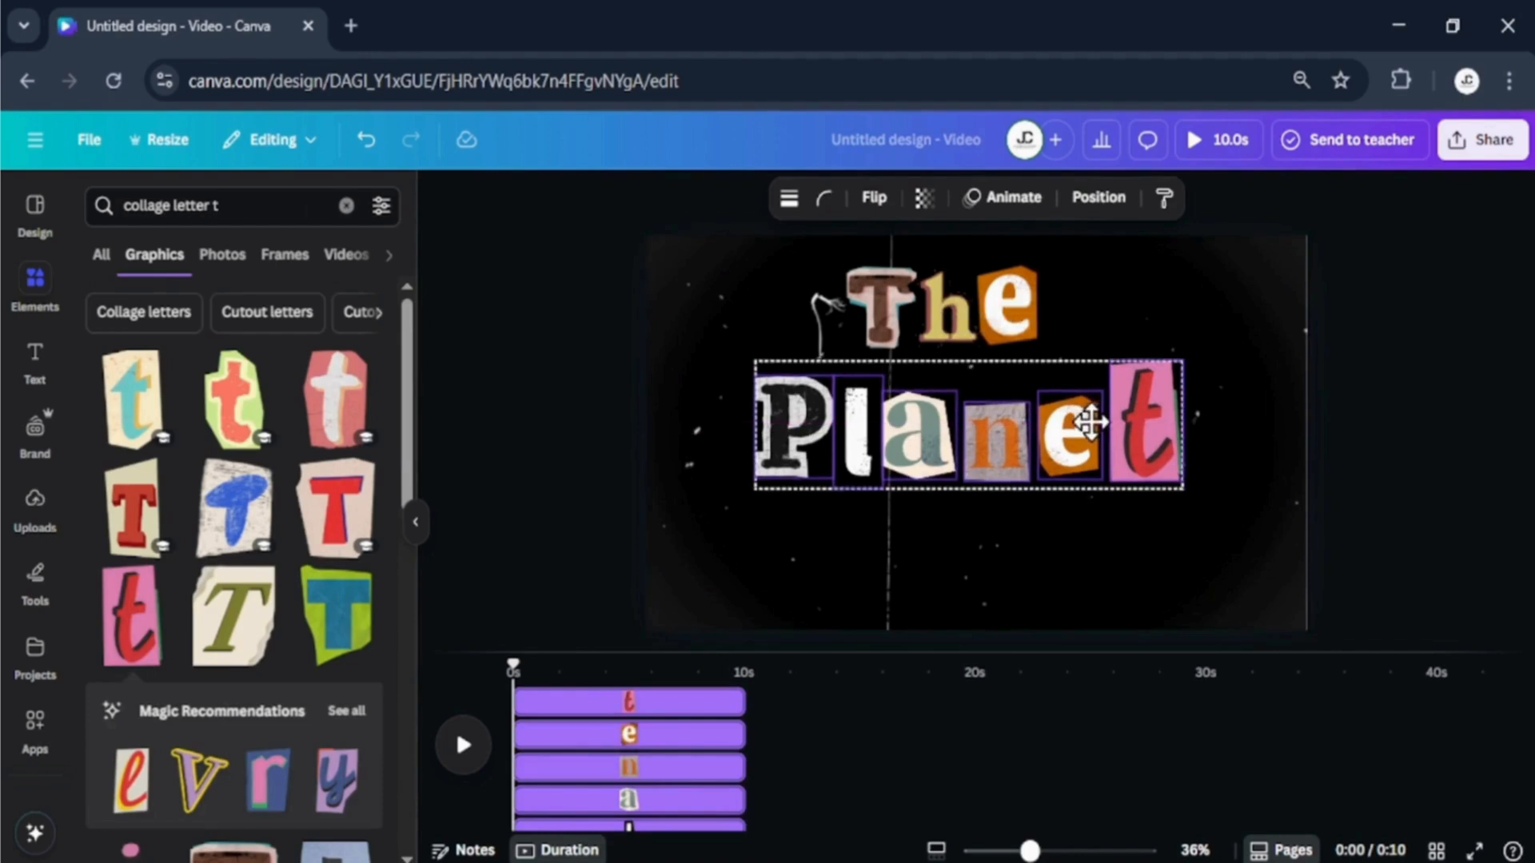
Search for "collage letter E" and place the dark E on cream paper, scaled down, at the start of a third row.
{"action": "left_click", "coordinate": [257, 209]}
{"action": "key", "text": "BackSpace"}
{"action": "type", "text": "E"}
{"action": "key", "text": "Return"}
{"action": "scroll", "coordinate": [352, 559], "scroll_direction": "down", "scroll_amount": 2}
{"action": "left_click_drag", "start_coordinate": [336, 520], "coordinate": [768, 543]}
{"action": "left_click_drag", "start_coordinate": [849, 438], "coordinate": [813, 479]}
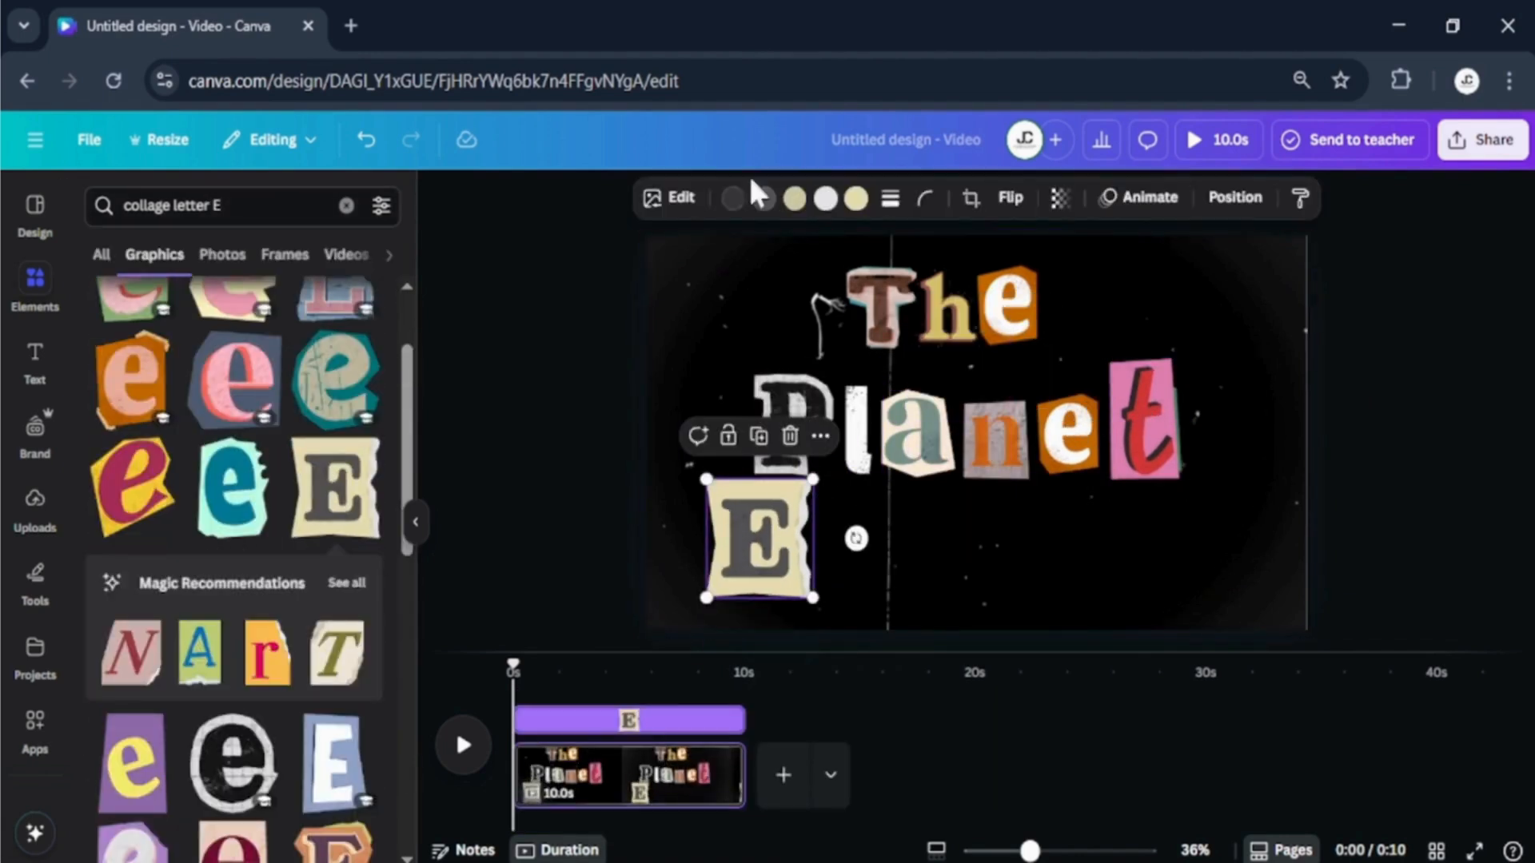
Recolour the E's cream backing black and nudge the letter into place.
{"action": "left_click", "coordinate": [855, 199]}
{"action": "left_click", "coordinate": [158, 352]}
{"action": "left_click", "coordinate": [370, 198]}
{"action": "left_click_drag", "start_coordinate": [799, 563], "coordinate": [794, 571]}
Search for "collage letter a" and place a copy of Planet's a after the E, scaled to about 191 by 214.
{"action": "left_click", "coordinate": [257, 206]}
{"action": "key", "text": "BackSpace"}
{"action": "type", "text": "a"}
{"action": "key", "text": "Return"}
{"action": "left_click", "coordinate": [918, 433]}
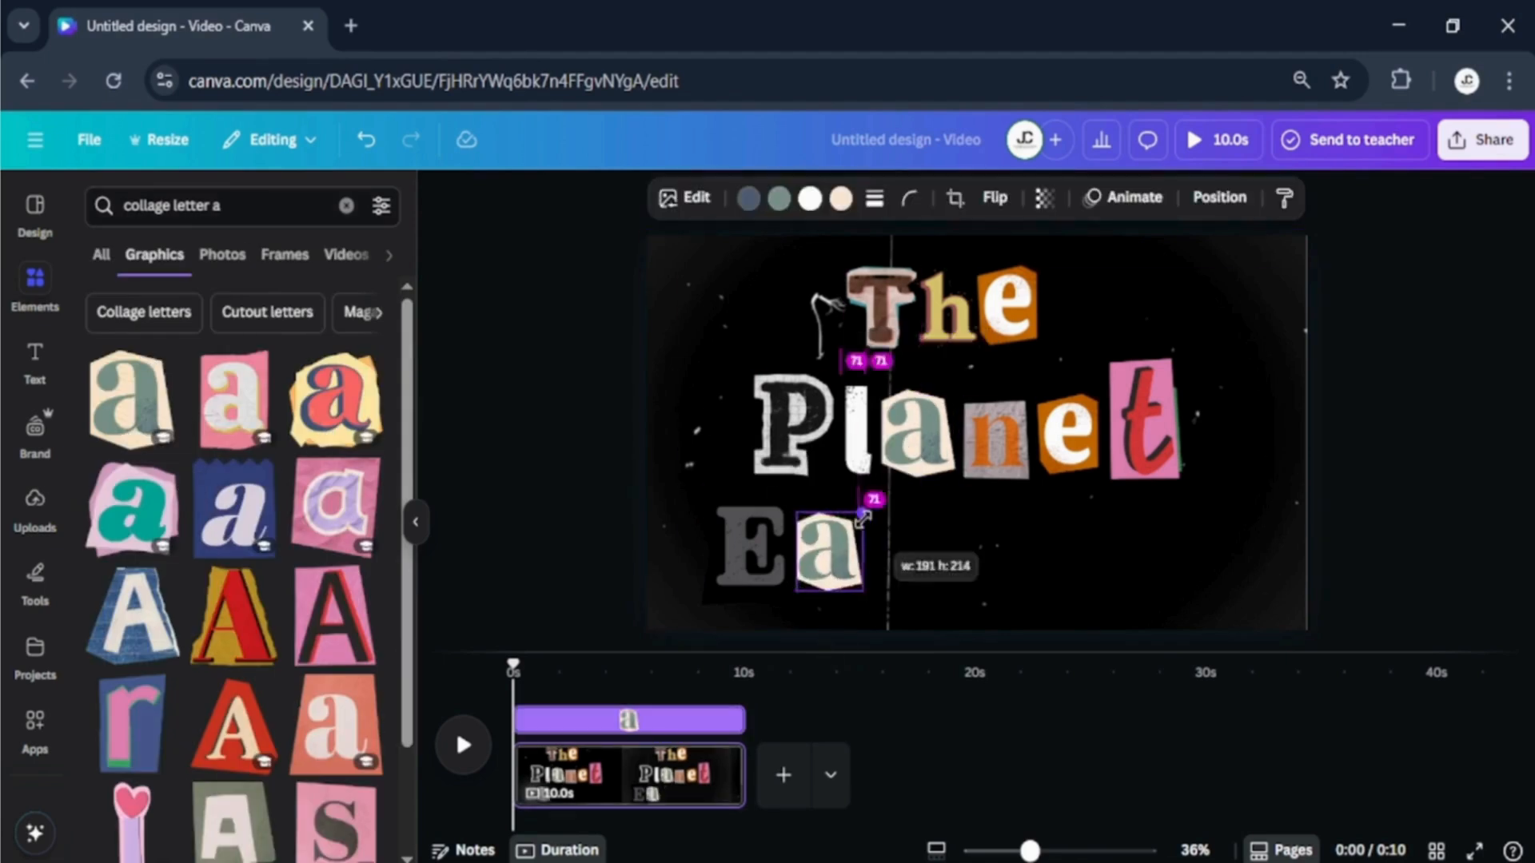
{"action": "left_click_drag", "start_coordinate": [863, 520], "coordinate": [864, 518]}
Search for "collage letter r" and place the orange r on the cream cutout after the a in the third row.
{"action": "left_click", "coordinate": [258, 205]}
{"action": "key", "text": "BackSpace"}
{"action": "type", "text": "r"}
{"action": "key", "text": "Return"}
{"action": "left_click", "coordinate": [130, 396]}
{"action": "left_click_drag", "start_coordinate": [977, 448], "coordinate": [918, 576]}
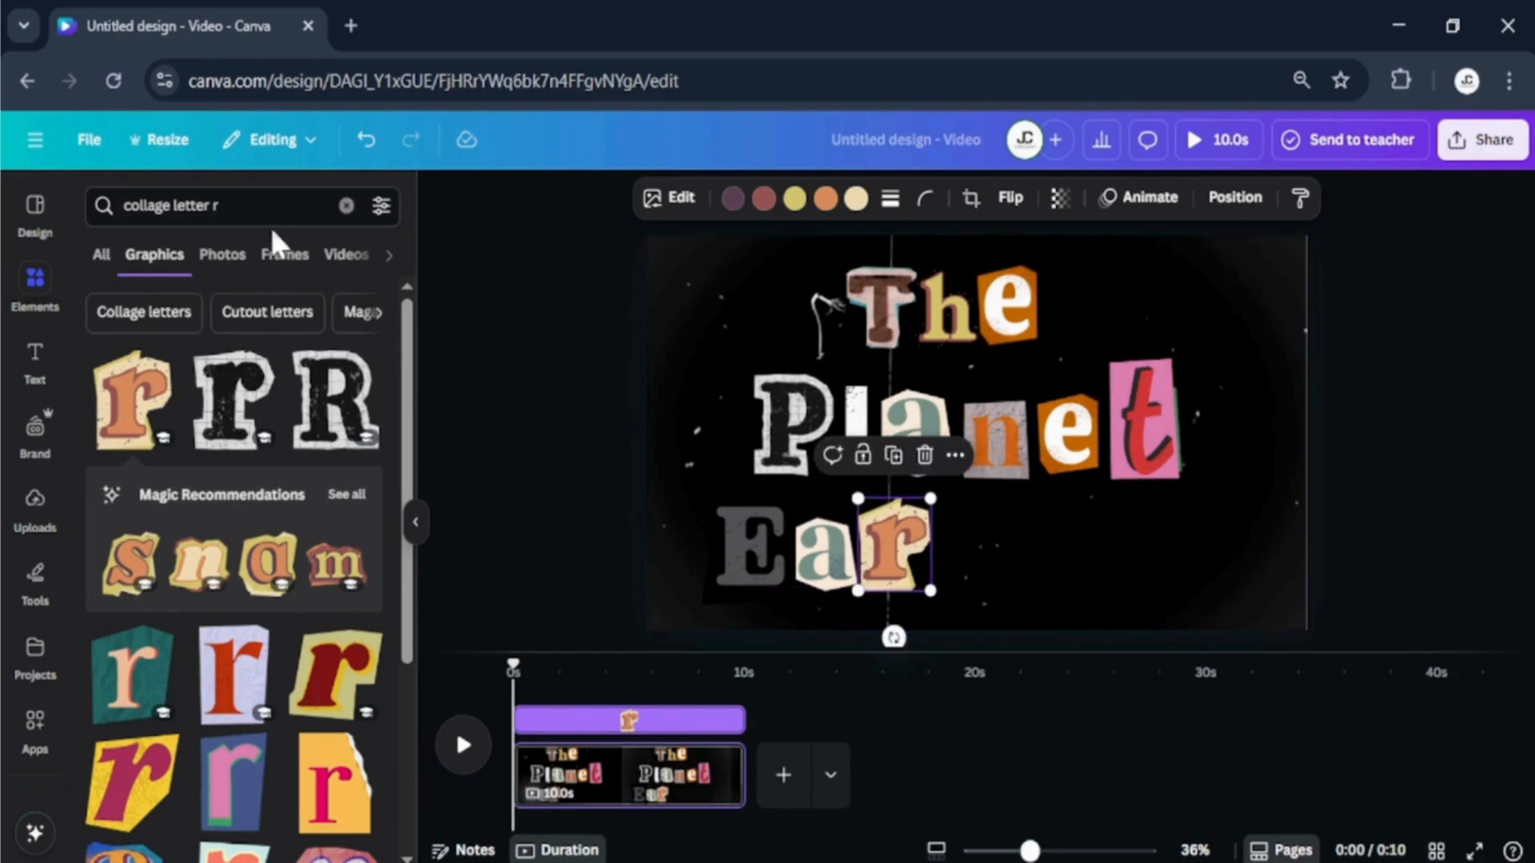
Copy the pink-backed t from "Planet" and place it, scaled down, after the r in the third row.
{"action": "left_click", "coordinate": [1143, 419]}
{"action": "left_click", "coordinate": [1144, 315]}
{"action": "left_click_drag", "start_coordinate": [1147, 419], "coordinate": [966, 516]}
Search for "collage letter h" and place the yellow h after the pink t in the third row.
{"action": "left_click", "coordinate": [246, 210]}
{"action": "key", "text": "BackSpace"}
{"action": "type", "text": "h"}
{"action": "key", "text": "Return"}
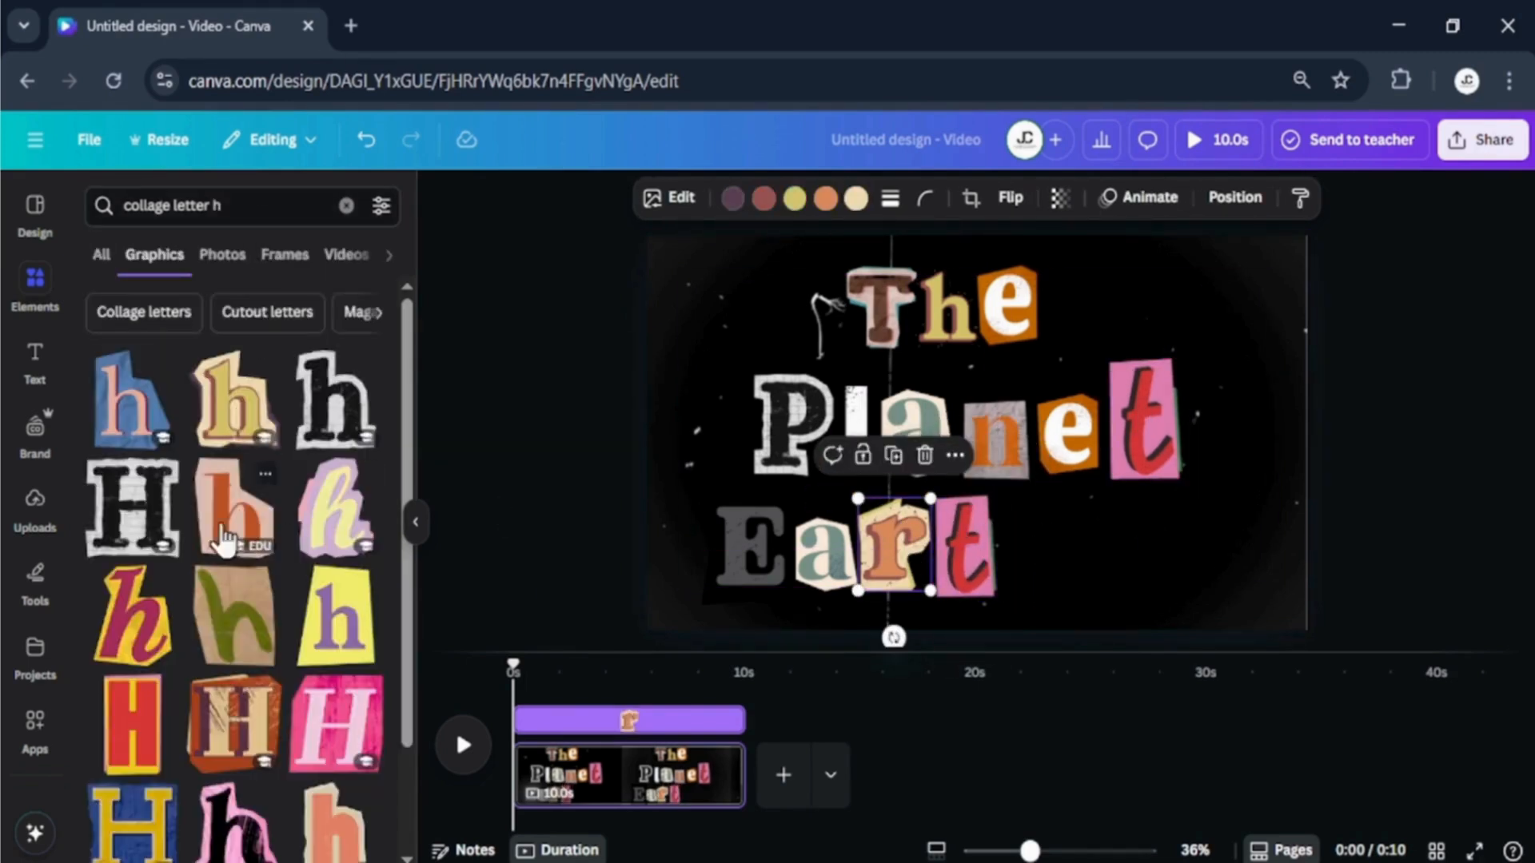
{"action": "left_click_drag", "start_coordinate": [226, 538], "coordinate": [967, 304]}
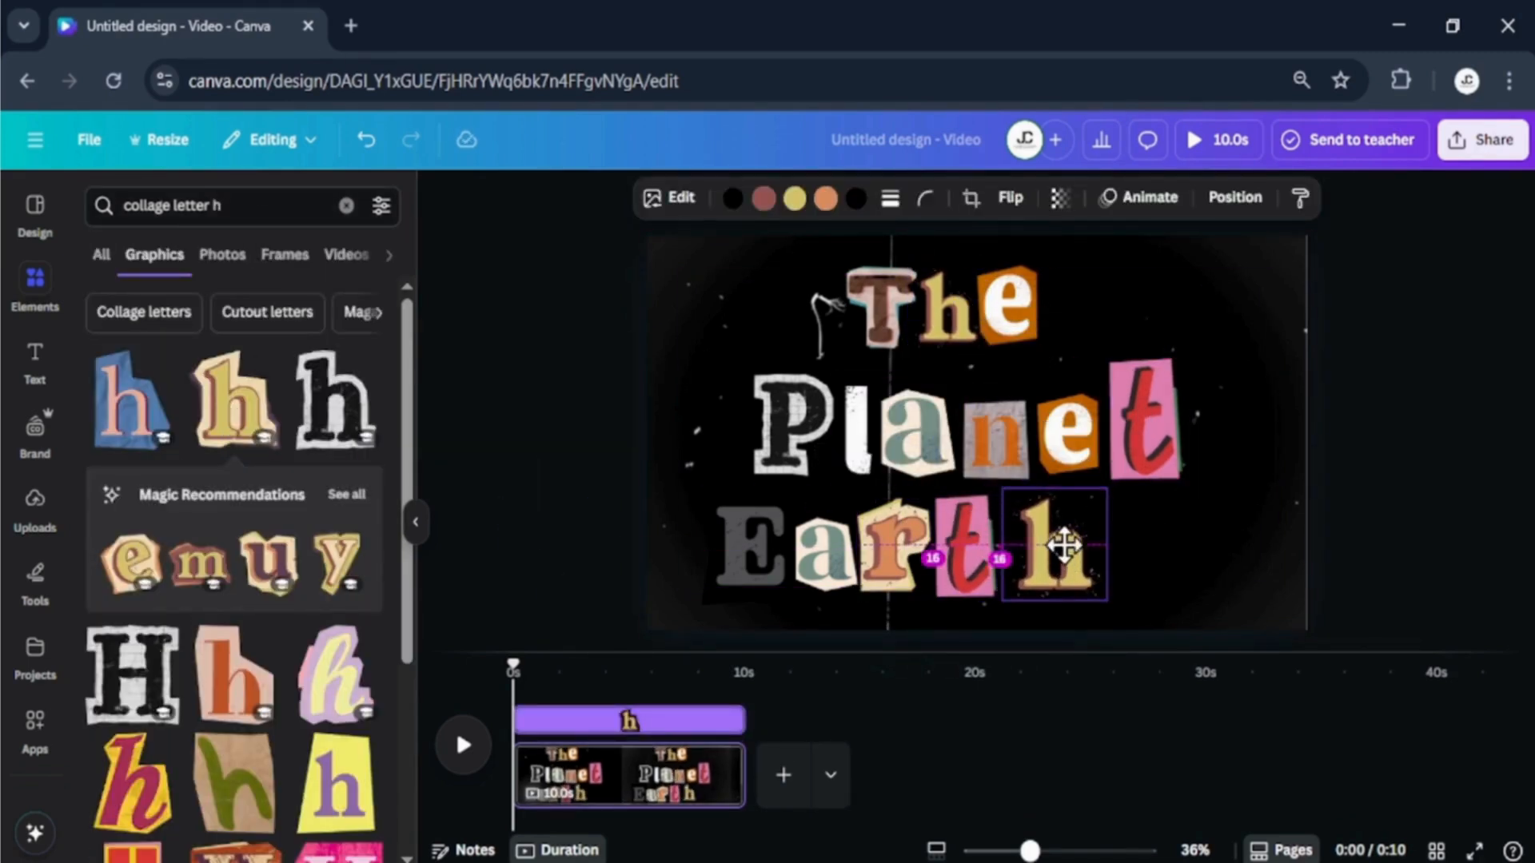
{"action": "left_click_drag", "start_coordinate": [1064, 546], "coordinate": [1062, 546]}
Move the Planet row up and centre it under "The", and enlarge the Earth row to fill the space below it.
{"action": "left_click_drag", "start_coordinate": [712, 364], "coordinate": [1184, 470]}
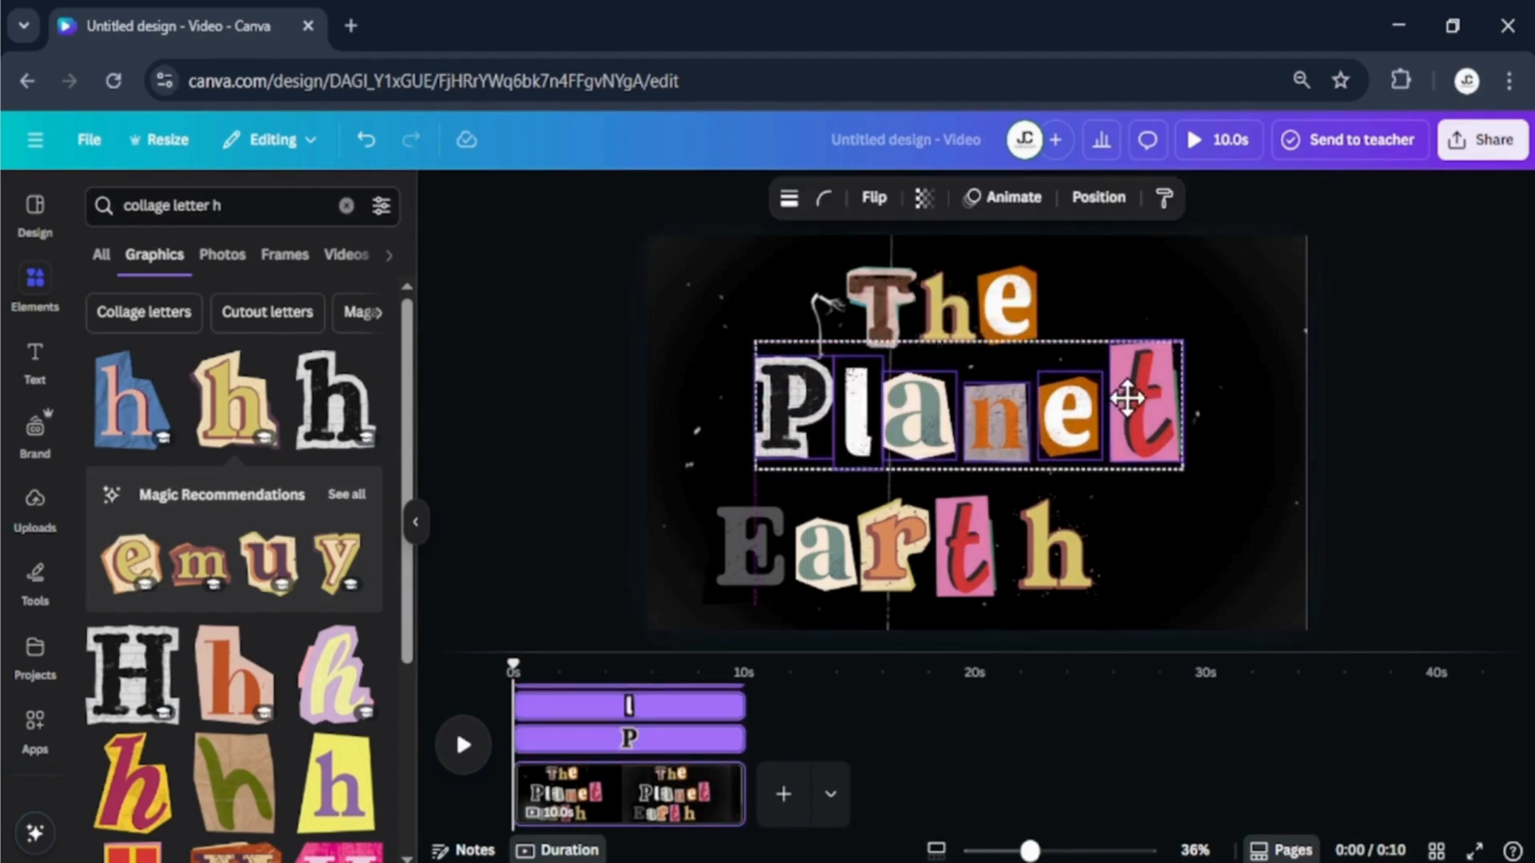
{"action": "left_click_drag", "start_coordinate": [1127, 398], "coordinate": [1127, 398]}
{"action": "left_click_drag", "start_coordinate": [701, 485], "coordinate": [1165, 624]}
{"action": "left_click_drag", "start_coordinate": [1025, 593], "coordinate": [1053, 585]}
{"action": "left_click_drag", "start_coordinate": [684, 376], "coordinate": [1148, 383]}
{"action": "left_click_drag", "start_coordinate": [1058, 406], "coordinate": [1071, 406]}
{"action": "left_click_drag", "start_coordinate": [1007, 542], "coordinate": [1235, 465]}
{"action": "left_click_drag", "start_coordinate": [1123, 518], "coordinate": [1103, 514]}
{"action": "left_click", "coordinate": [967, 471]}
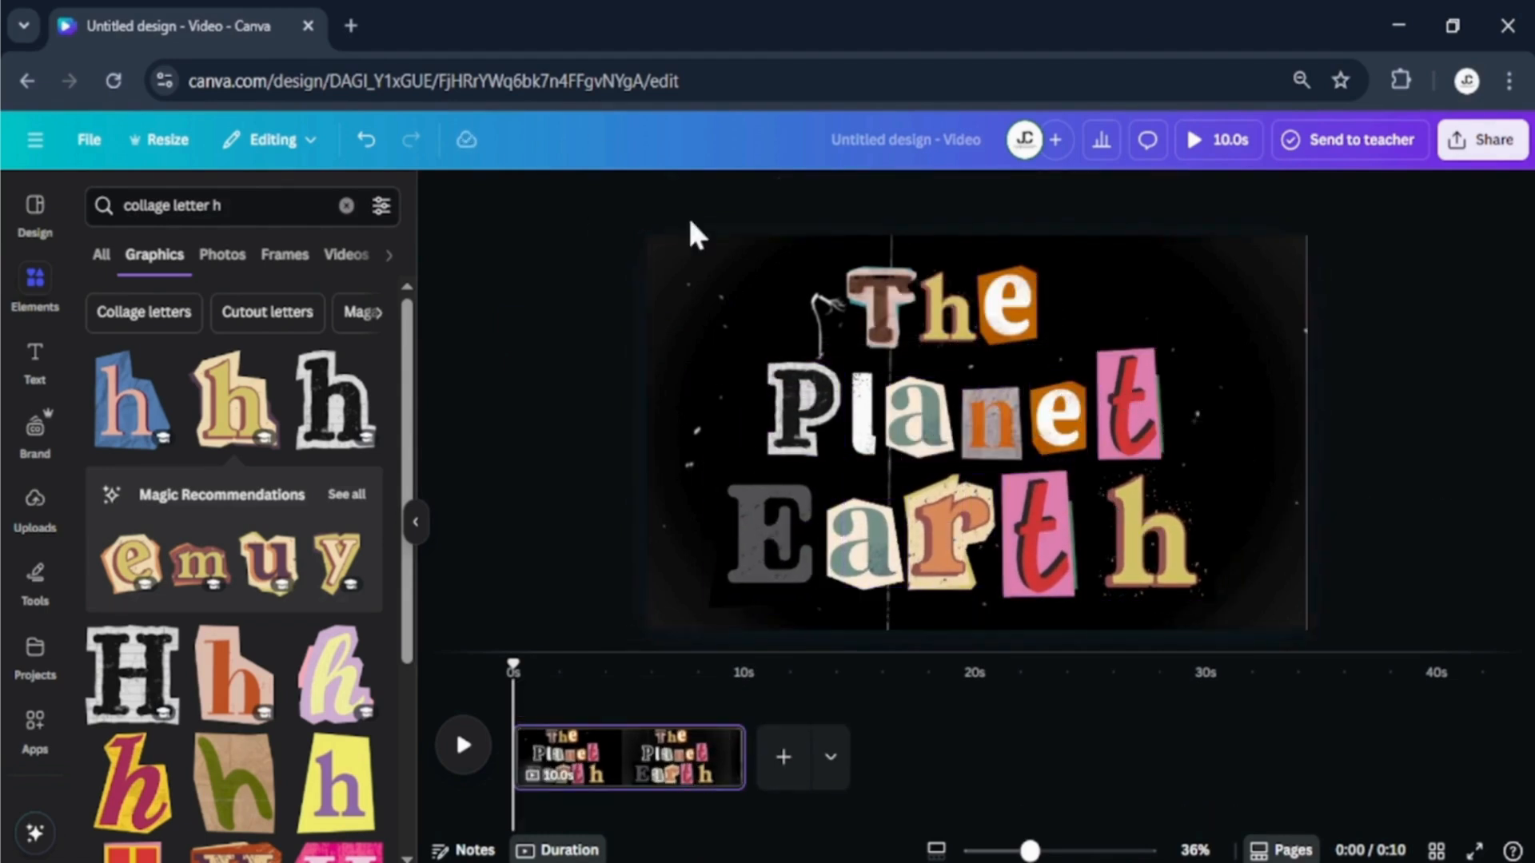
Select all the title letters together and open their animation options.
{"action": "left_click_drag", "start_coordinate": [694, 232], "coordinate": [1216, 641]}
{"action": "left_click", "coordinate": [1009, 196]}
{"action": "scroll", "coordinate": [369, 655], "scroll_direction": "down", "scroll_amount": 5}
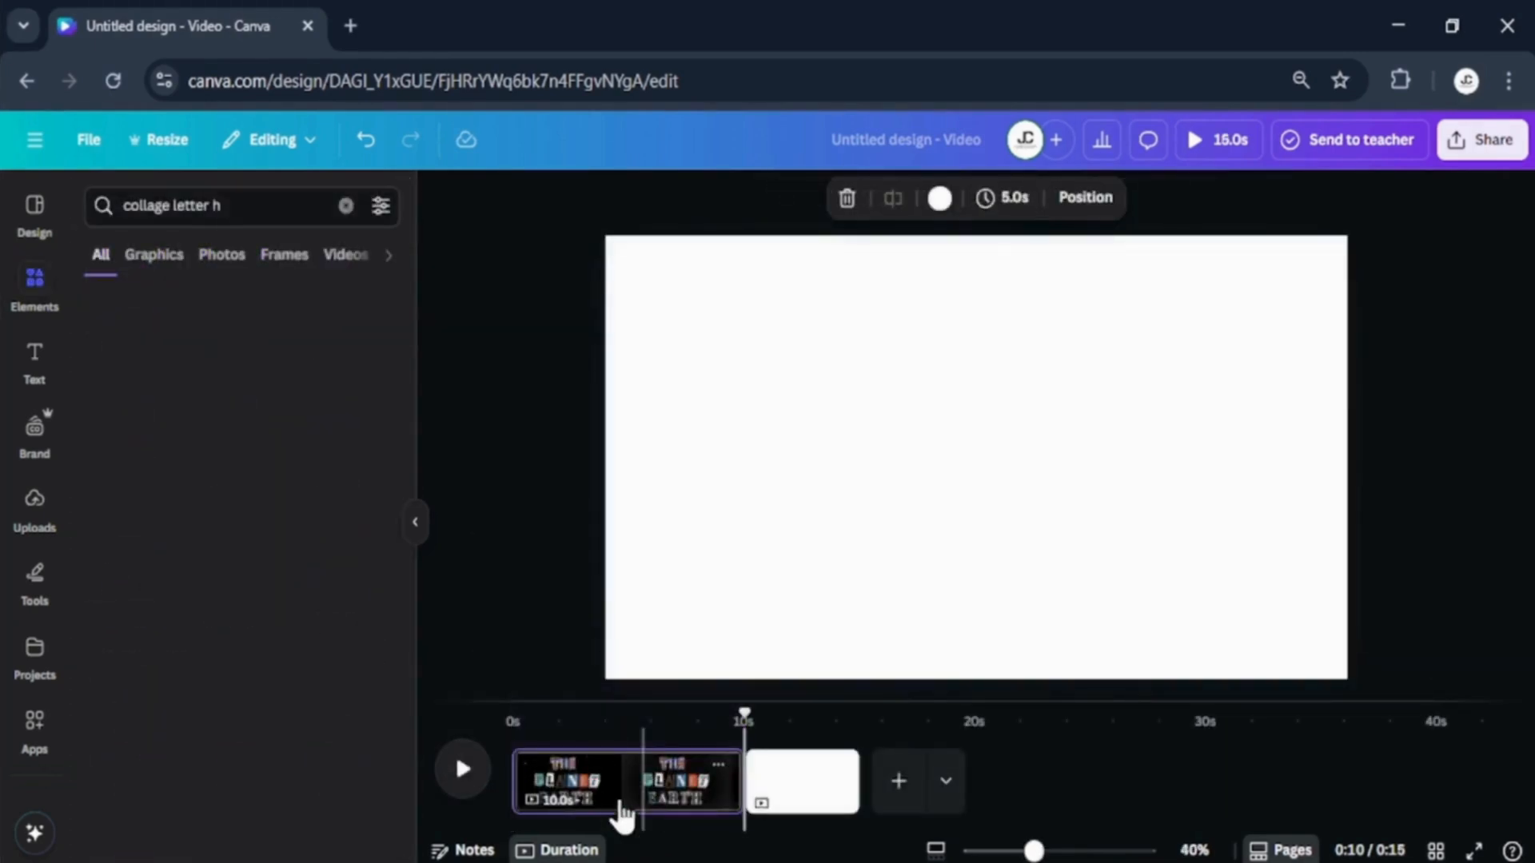
{"action": "left_click", "coordinate": [619, 800]}
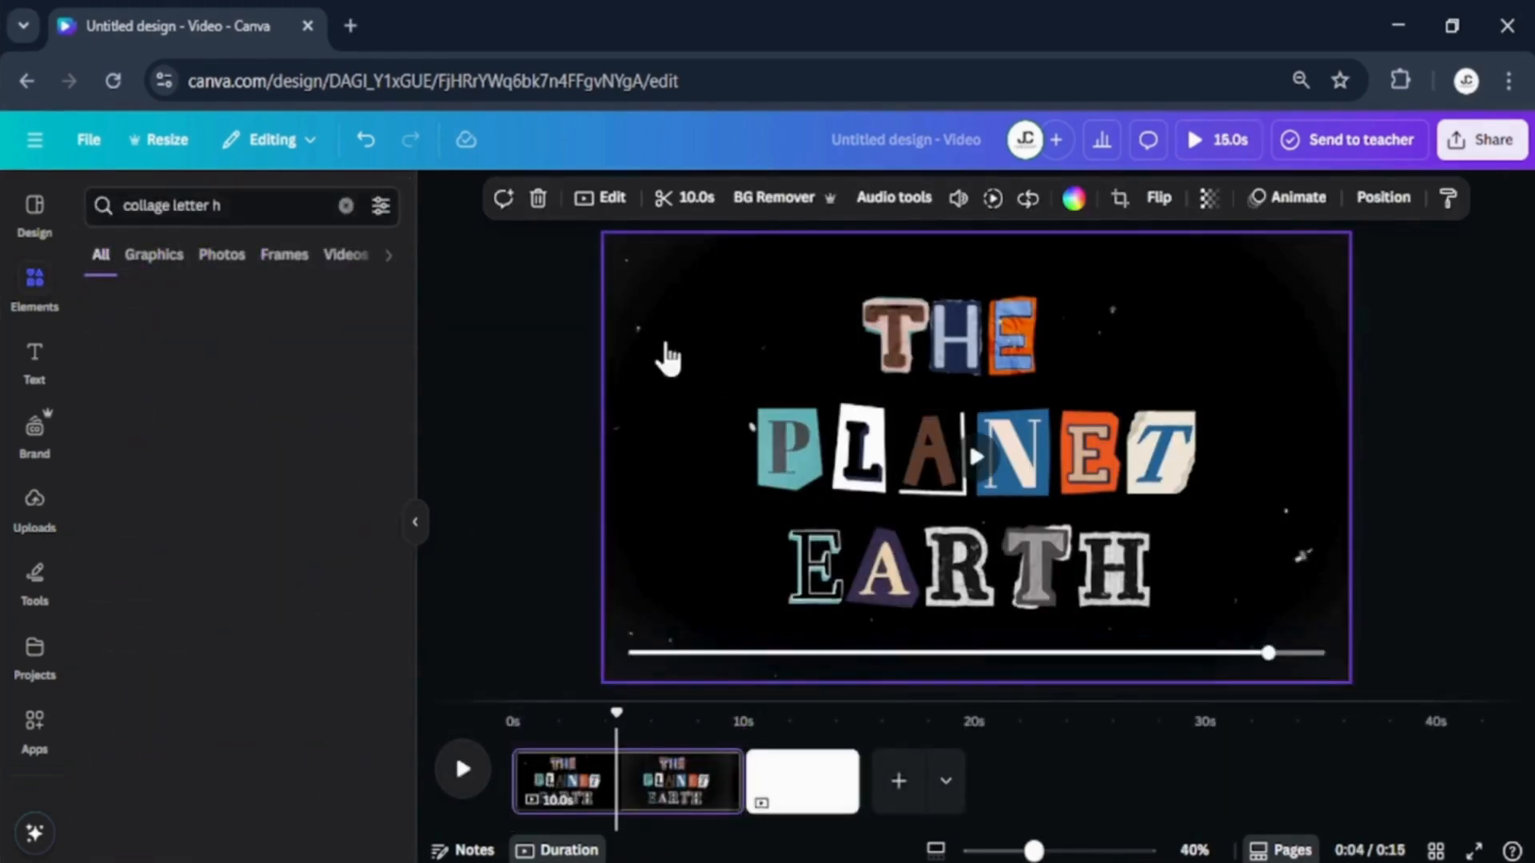
{"action": "right_click", "coordinate": [668, 357]}
{"action": "left_click", "coordinate": [840, 351]}
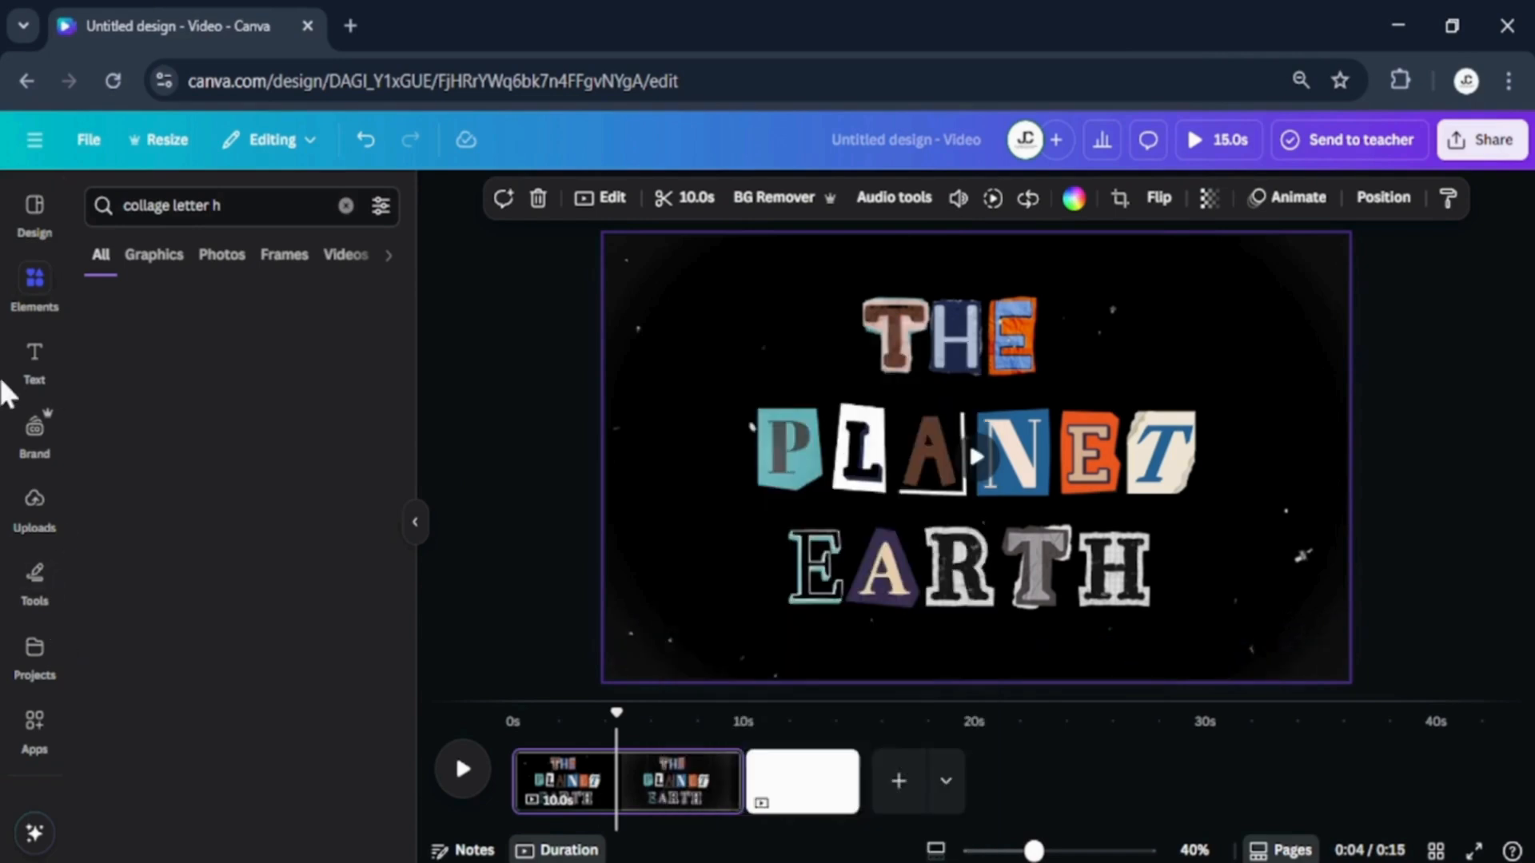
Add the recently used 10-second old-film clip to the blank second page as its full-page background.
{"action": "left_click", "coordinate": [346, 206]}
{"action": "left_click", "coordinate": [360, 316]}
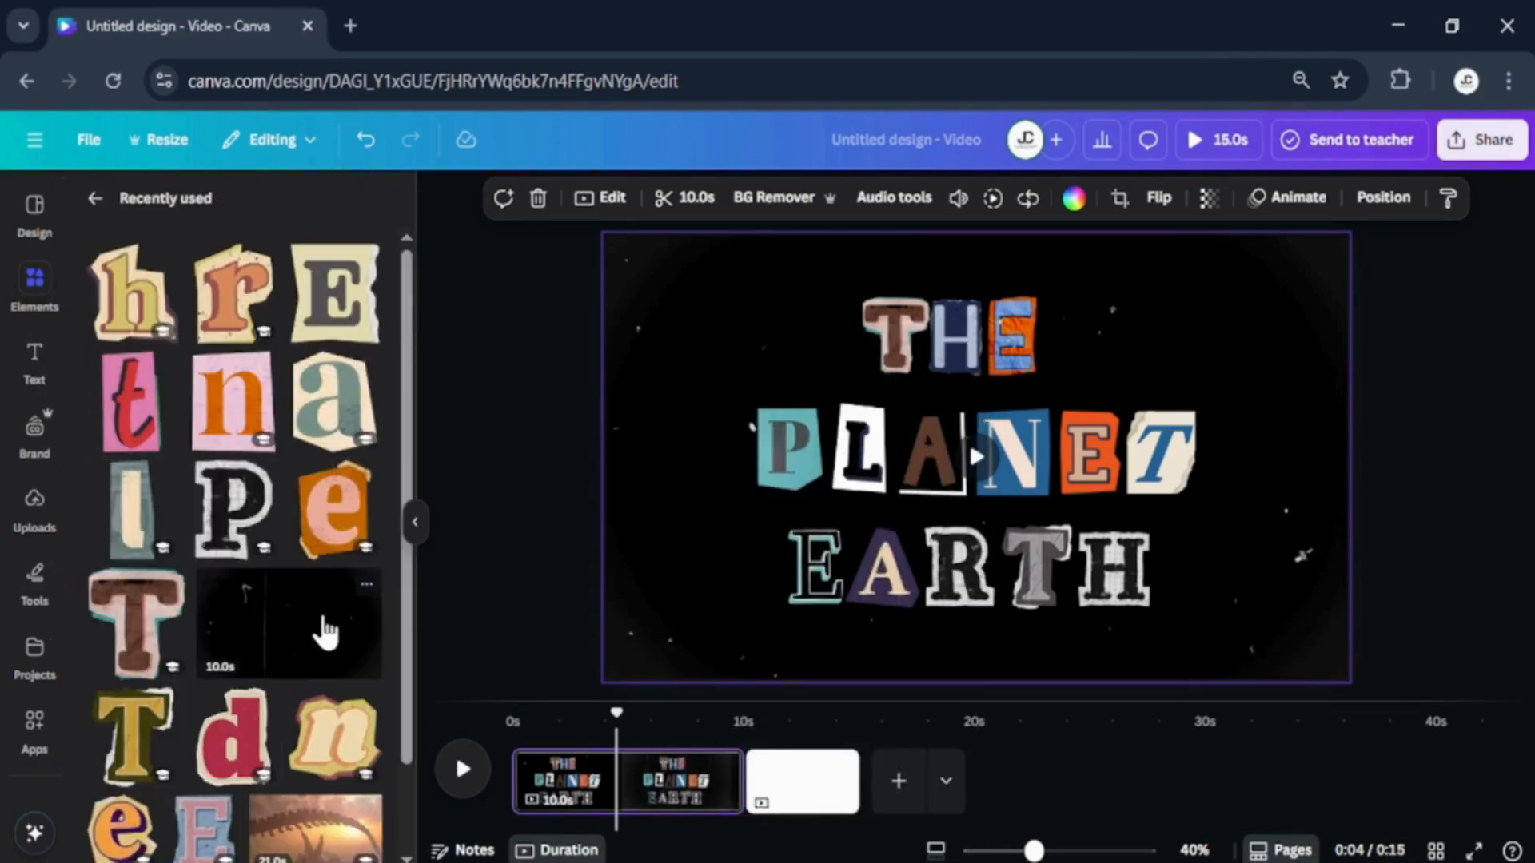
{"action": "left_click", "coordinate": [331, 675]}
{"action": "right_click", "coordinate": [942, 416]}
{"action": "left_click", "coordinate": [1047, 791]}
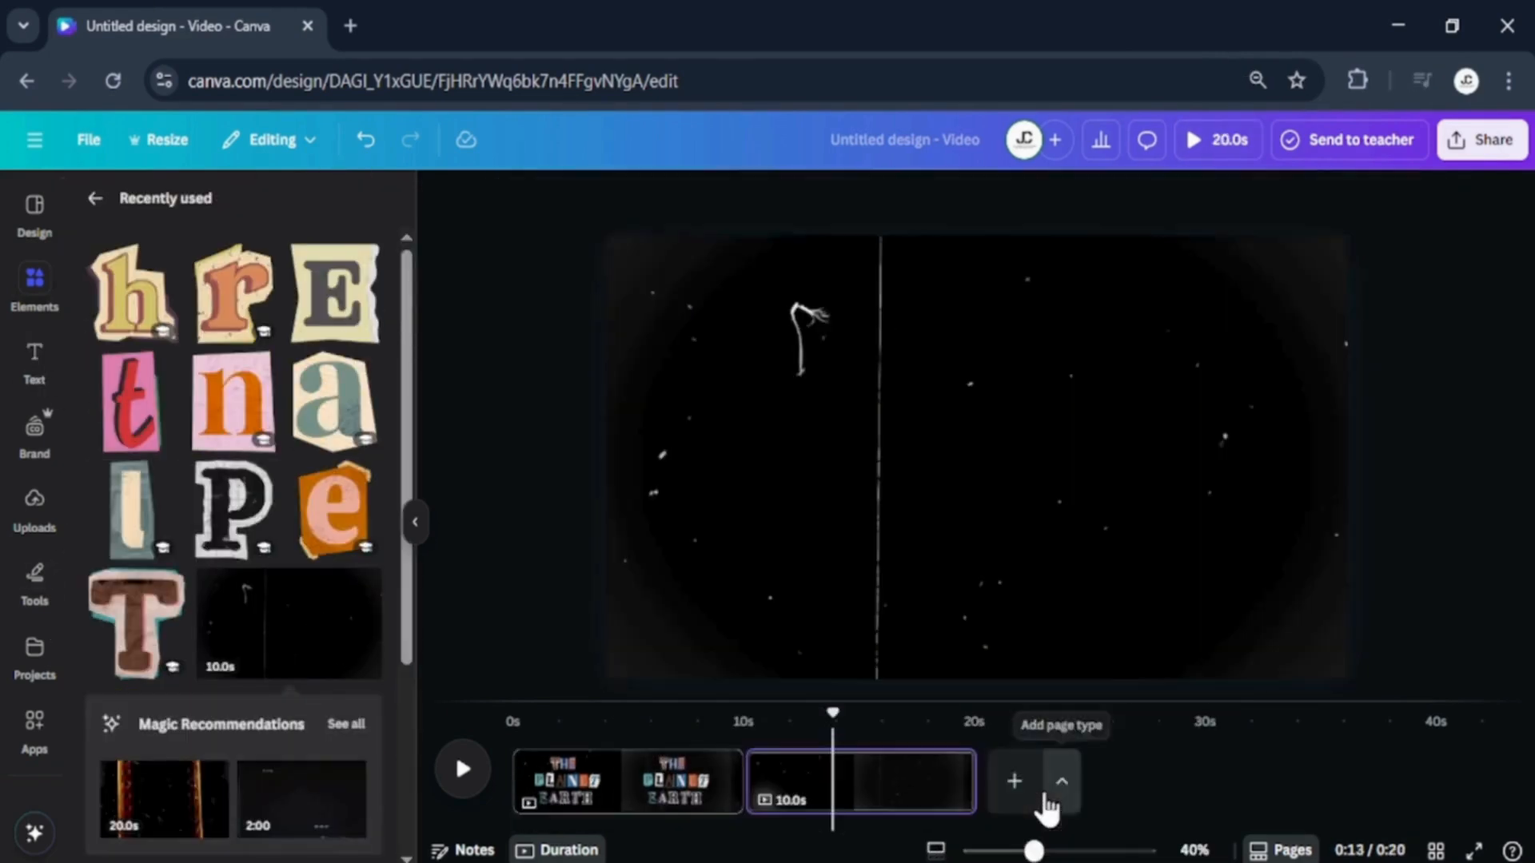
{"action": "key", "text": "ctrl+v"}
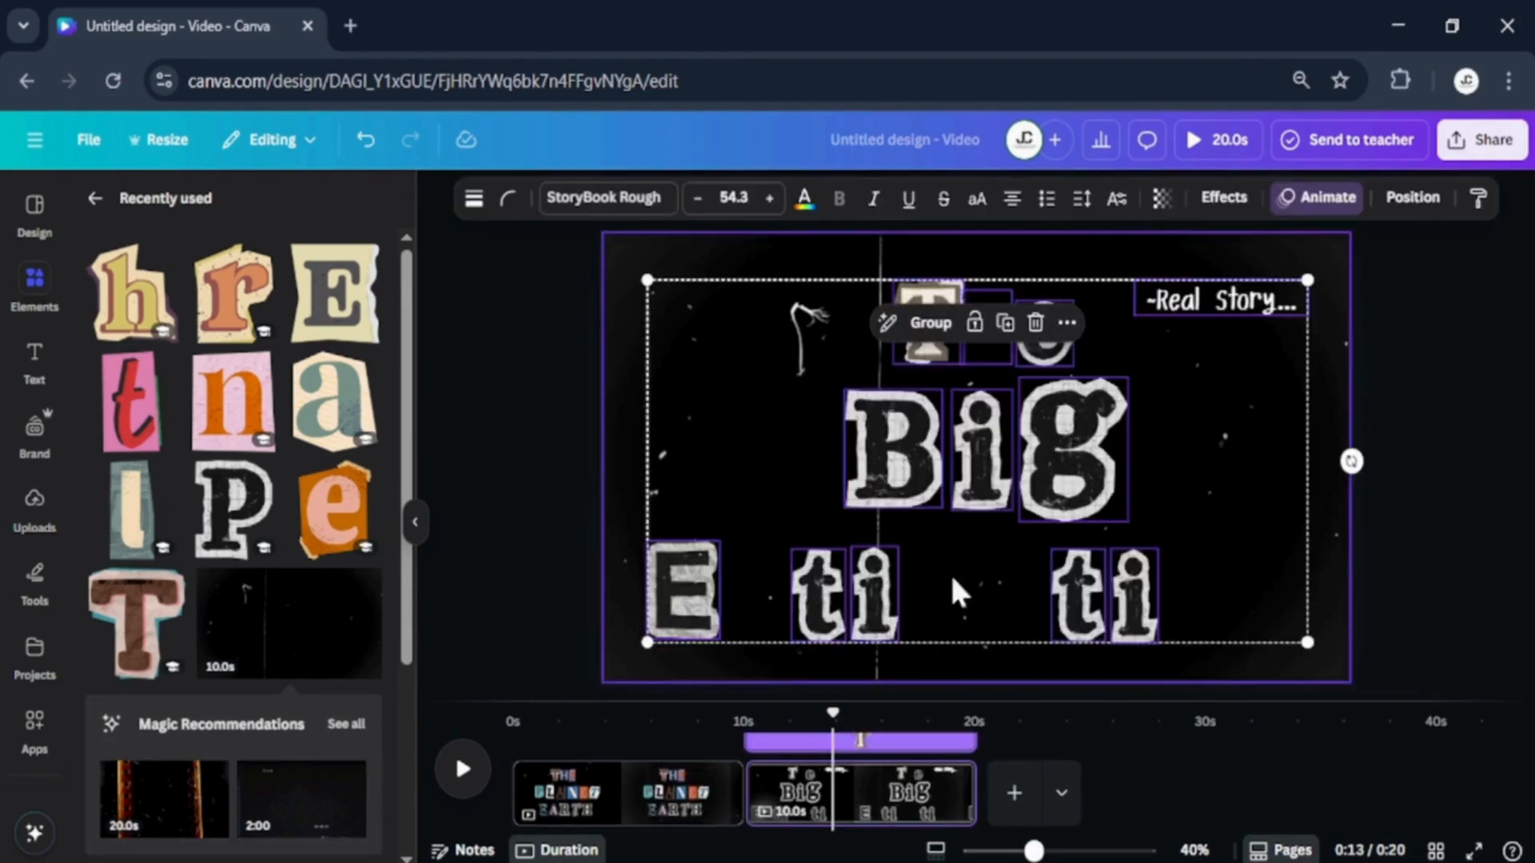
{"action": "left_click", "coordinate": [1436, 582]}
{"action": "key", "text": "ctrl+z"}
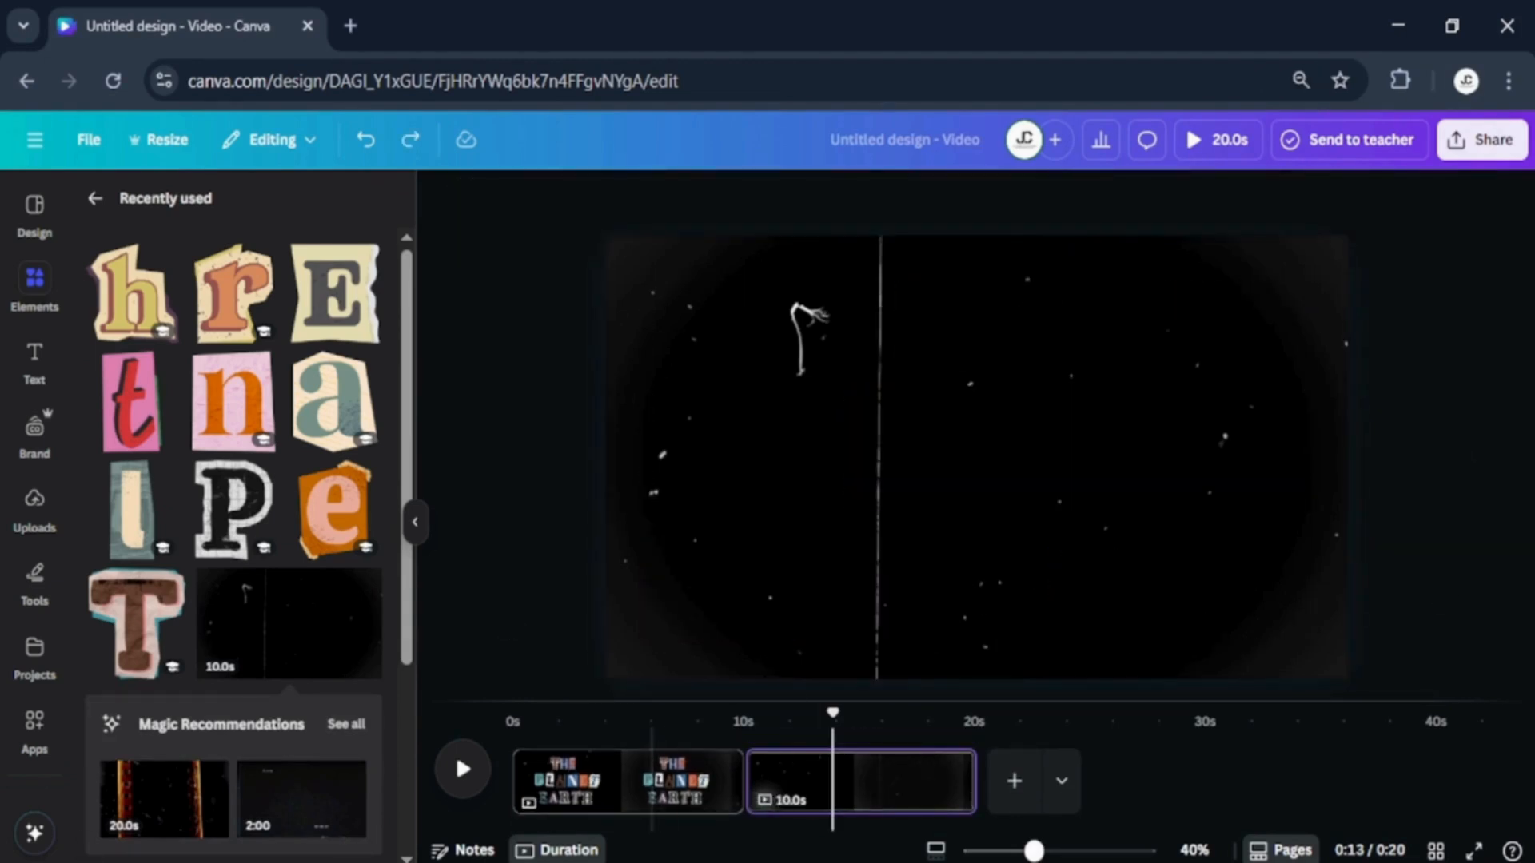
Paste the "The Big Extinction" cutout letters and the "-Real Story..." text onto the second page.
{"action": "key", "text": "ctrl+v"}
{"action": "left_click", "coordinate": [975, 780]}
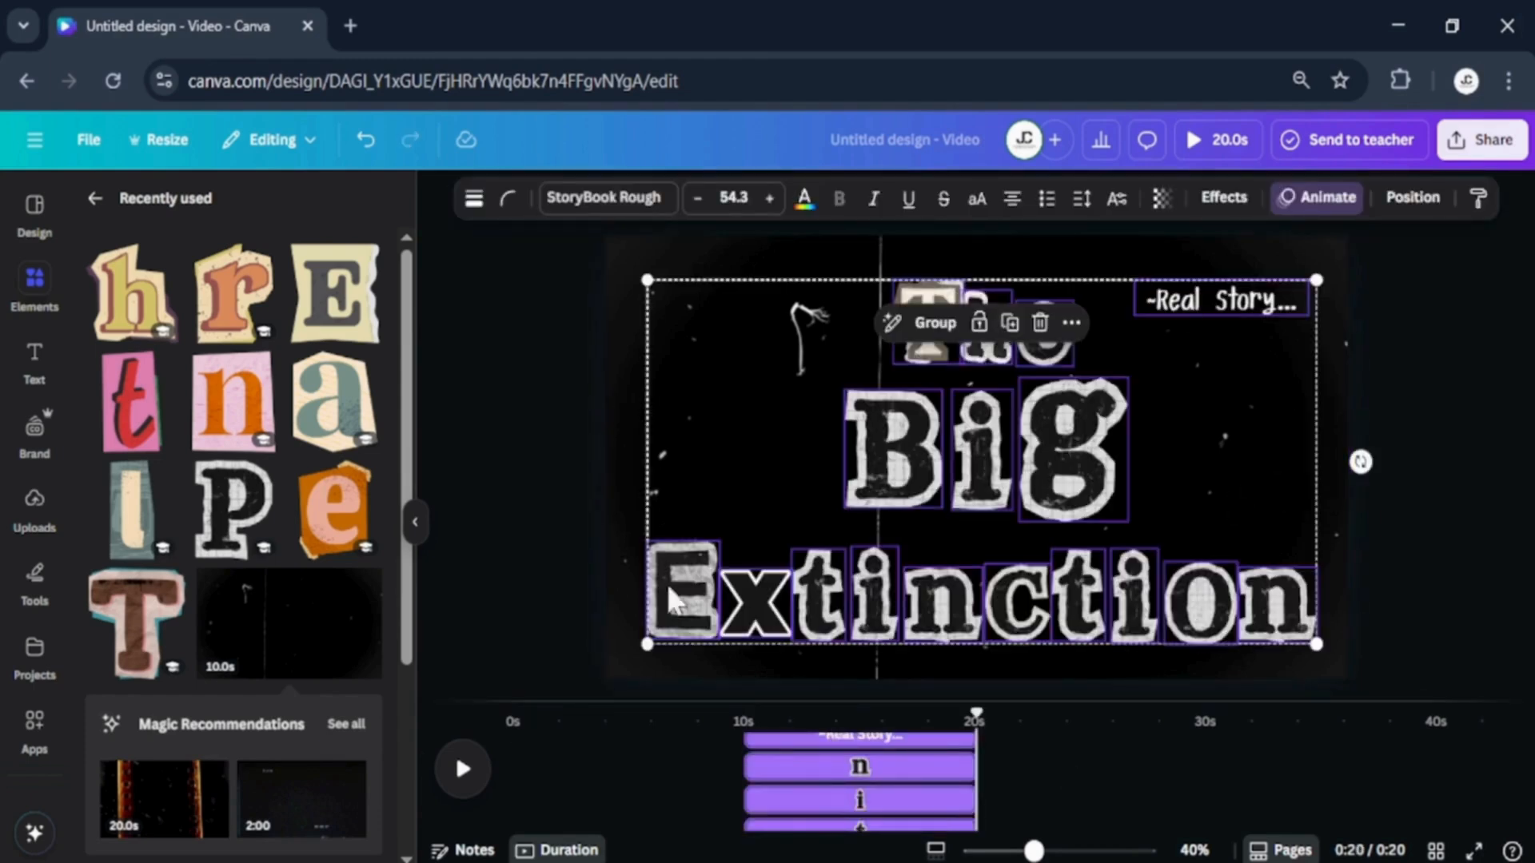
Add a Match & Move transition between the first and second pages.
{"action": "left_click", "coordinate": [848, 769]}
{"action": "left_click", "coordinate": [742, 781]}
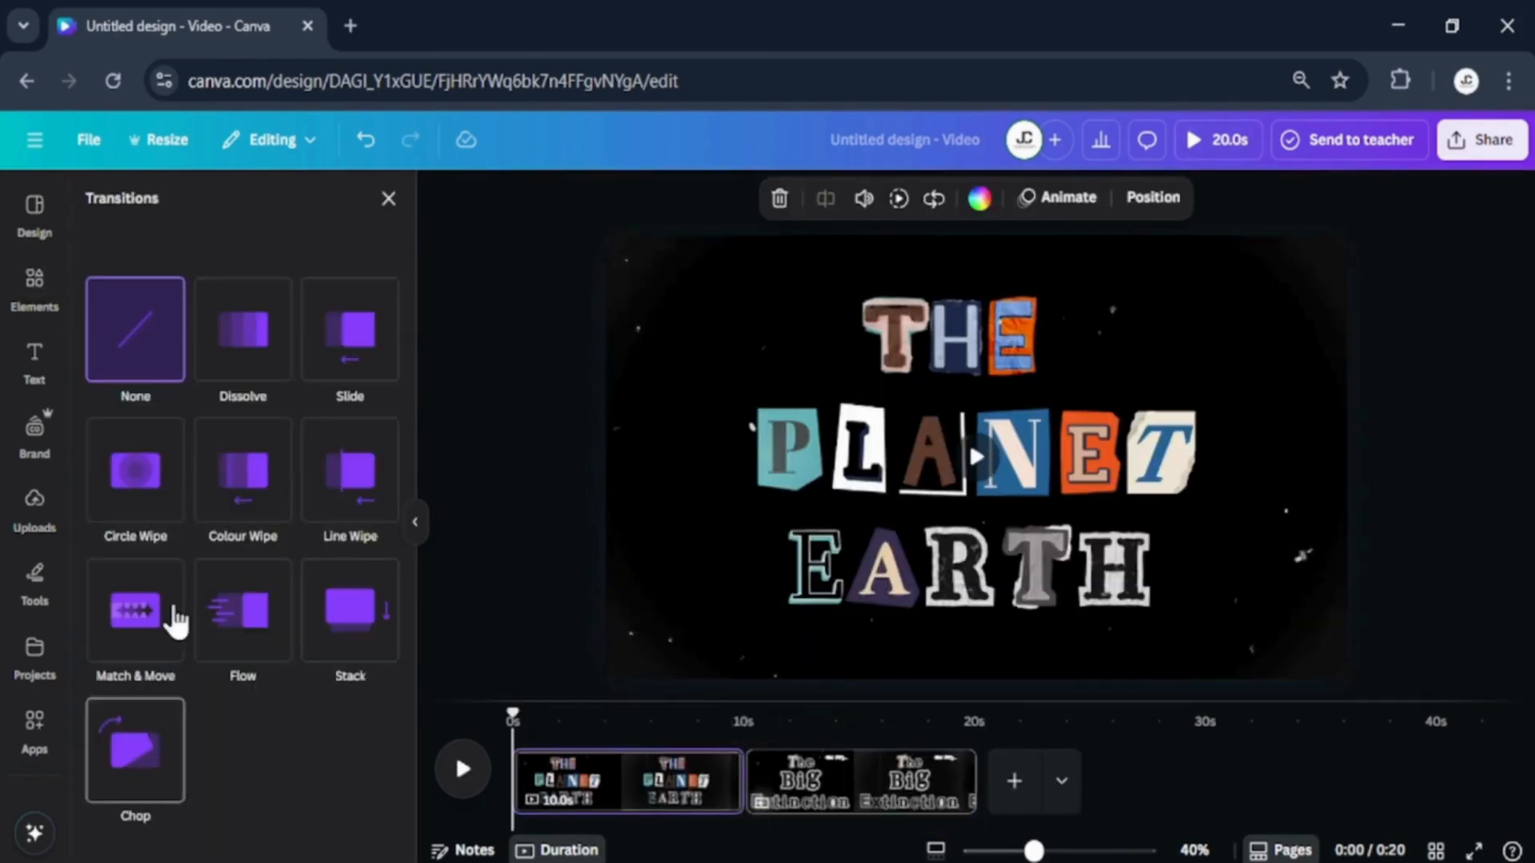
{"action": "left_click", "coordinate": [174, 617]}
Duplicate the "The Big Extinction" page to create a third page.
{"action": "left_click", "coordinate": [1009, 781]}
{"action": "key", "text": "Delete"}
{"action": "key", "text": "ctrl+d"}
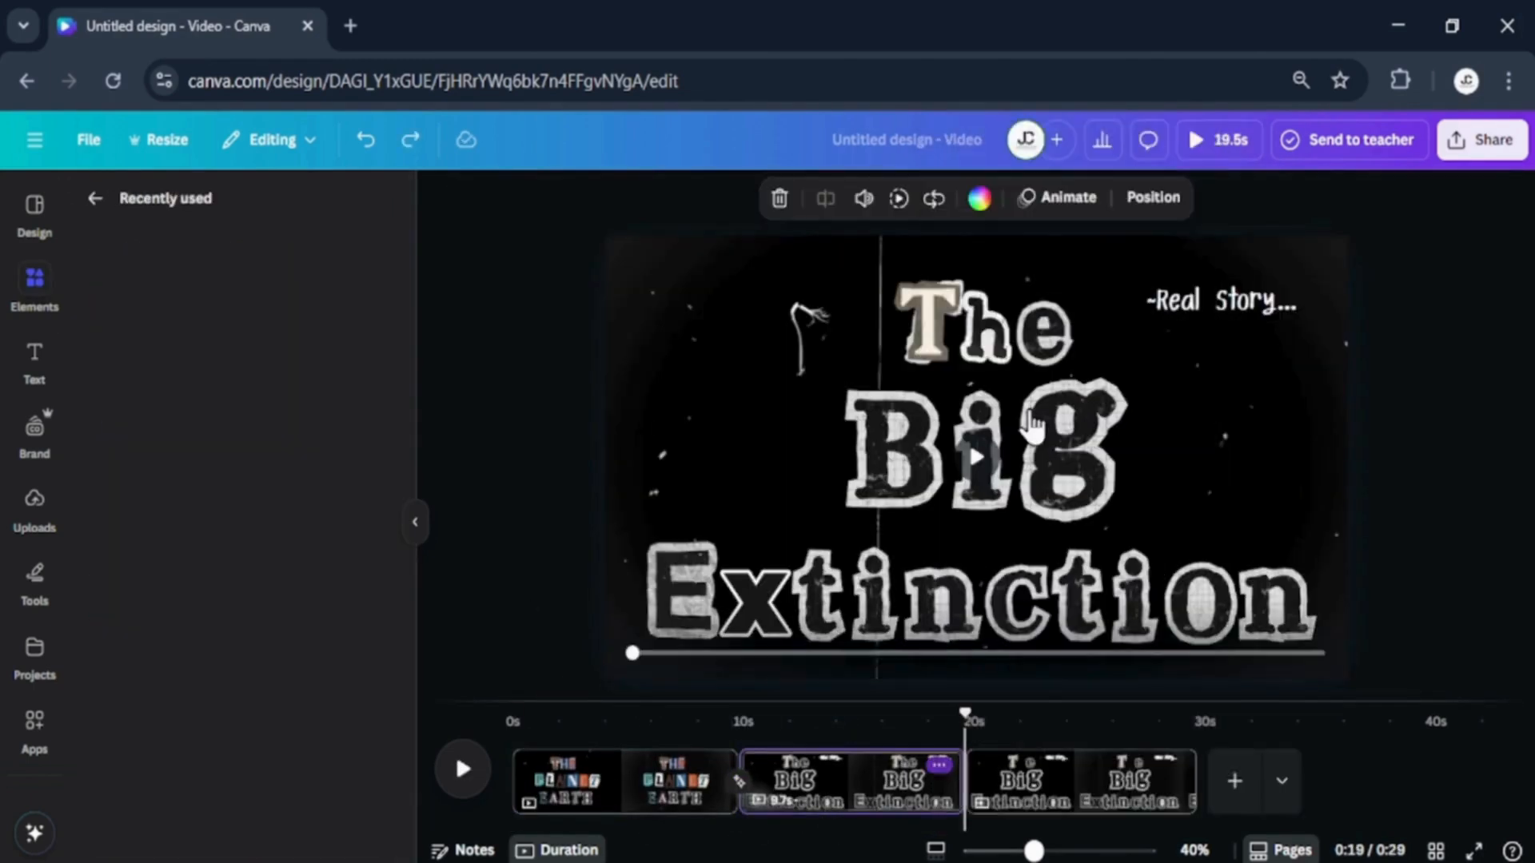
Search the elements for "hand" and narrow the results to photos for use on the third page.
{"action": "left_click", "coordinate": [1033, 781]}
{"action": "left_click", "coordinate": [95, 200]}
{"action": "type", "text": "hand"}
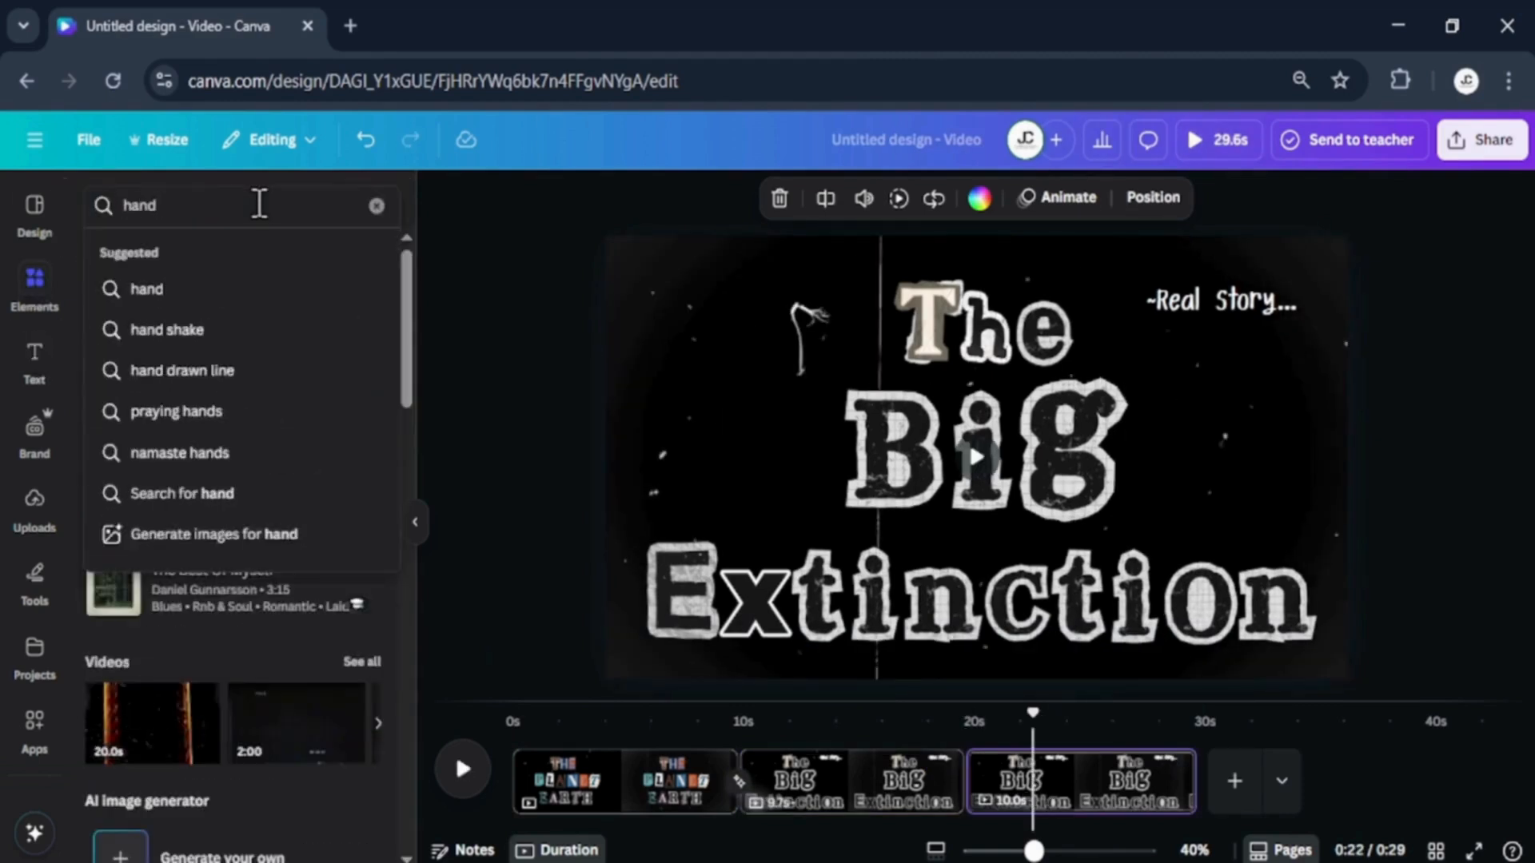
{"action": "key", "text": "Return"}
{"action": "scroll", "coordinate": [228, 500], "scroll_direction": "down", "scroll_amount": 1}
{"action": "left_click", "coordinate": [153, 254]}
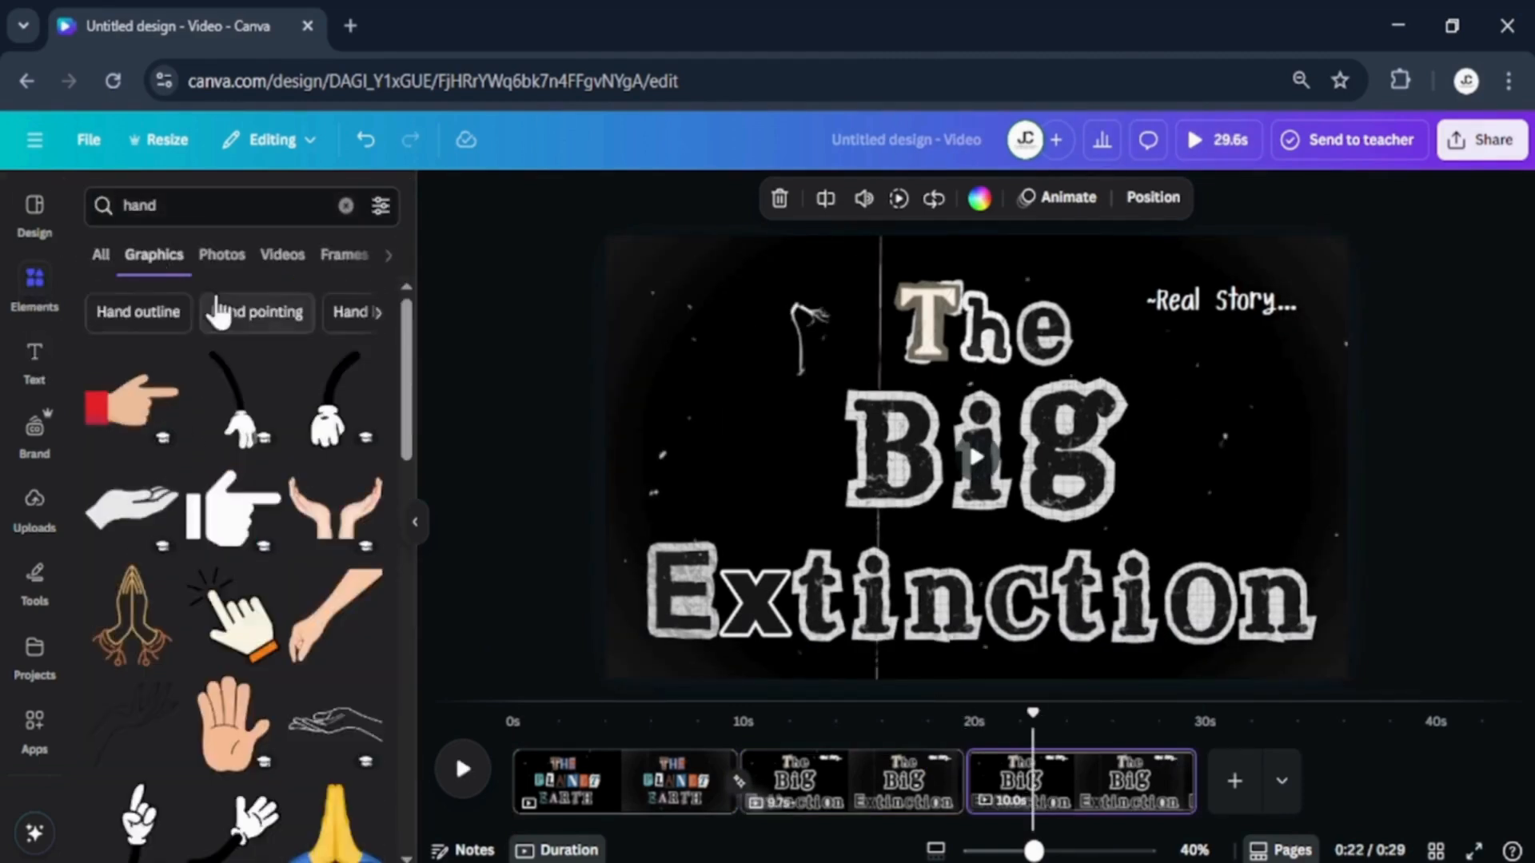
{"action": "left_click", "coordinate": [221, 255]}
{"action": "scroll", "coordinate": [175, 336], "scroll_direction": "down", "scroll_amount": 1}
Add the palm-up hand photo to the third page, rotate it upright and place it partly beyond the page's left edge.
{"action": "left_click", "coordinate": [174, 335]}
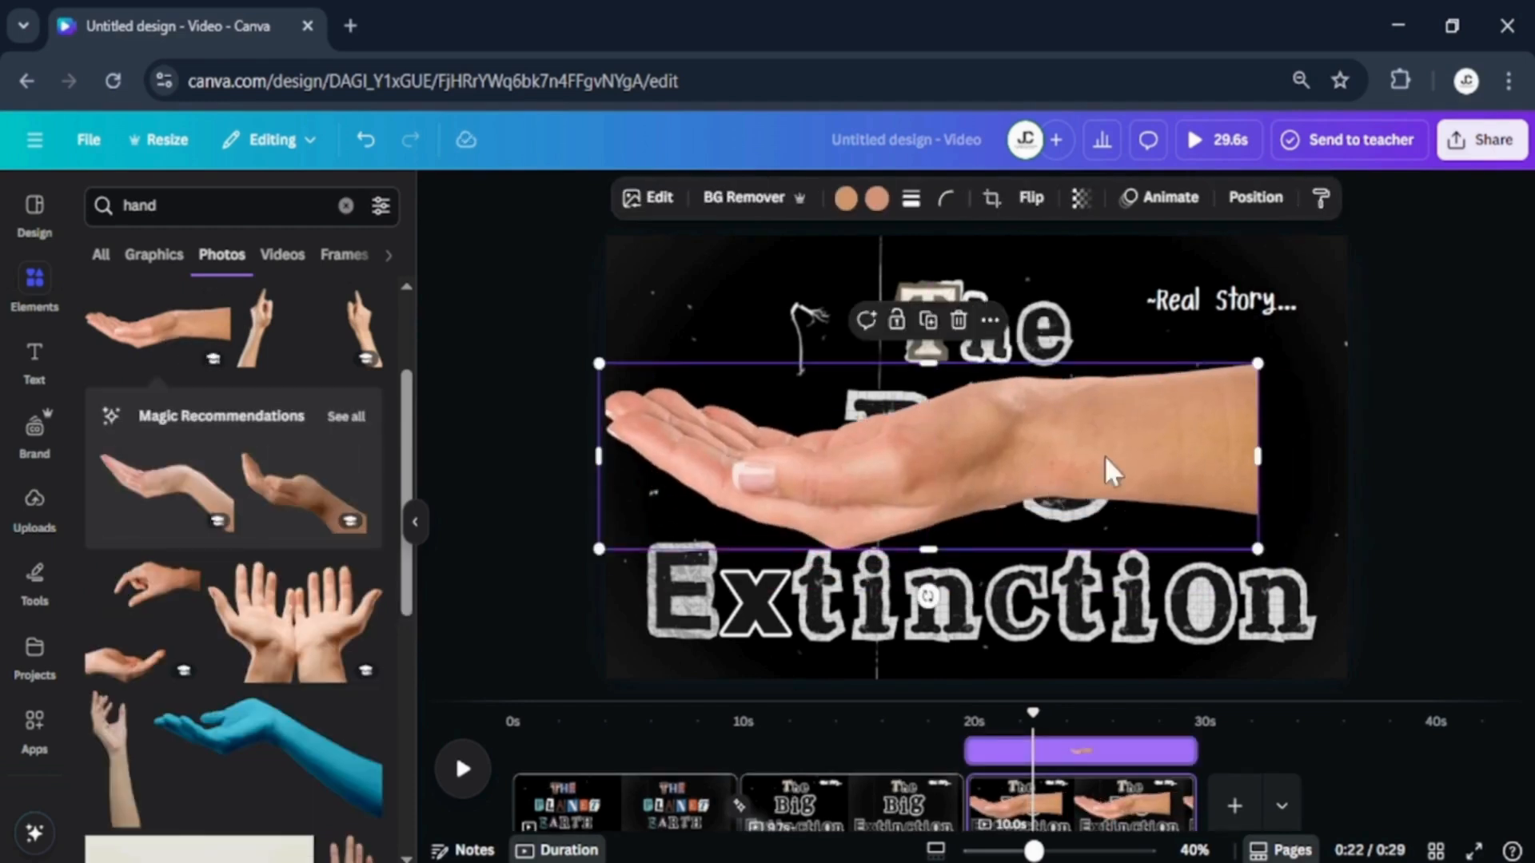
{"action": "left_click_drag", "start_coordinate": [928, 597], "coordinate": [799, 471]}
{"action": "left_click_drag", "start_coordinate": [940, 492], "coordinate": [602, 604]}
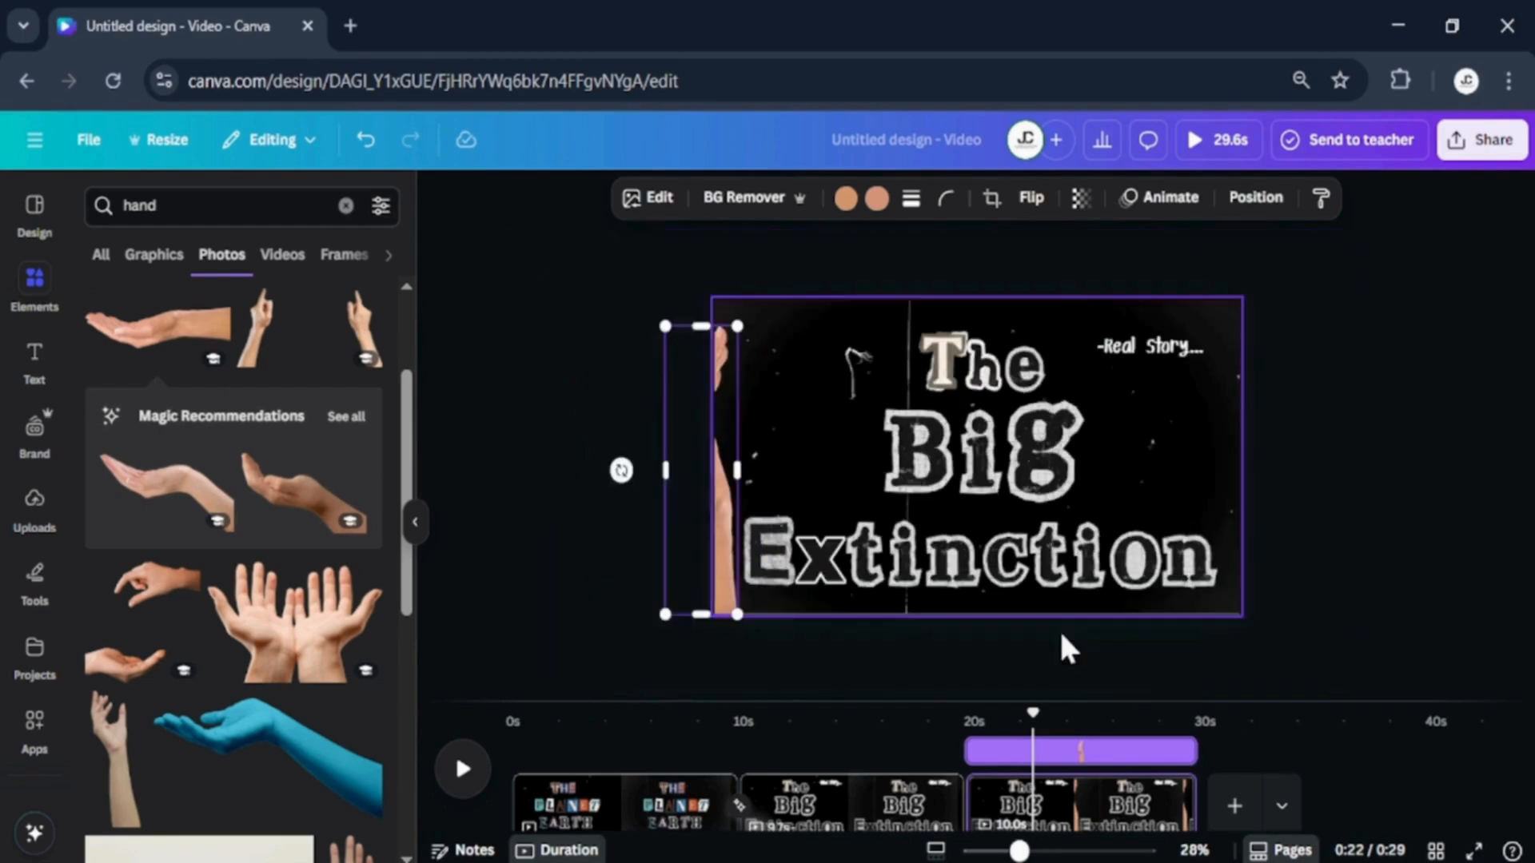
Duplicate the third page and, on the copy, move the hand right and push the first letters of "Extinction" inward.
{"action": "left_click", "coordinate": [1137, 788]}
{"action": "right_click", "coordinate": [1151, 787]}
{"action": "left_click", "coordinate": [1288, 404]}
{"action": "left_click", "coordinate": [1251, 755]}
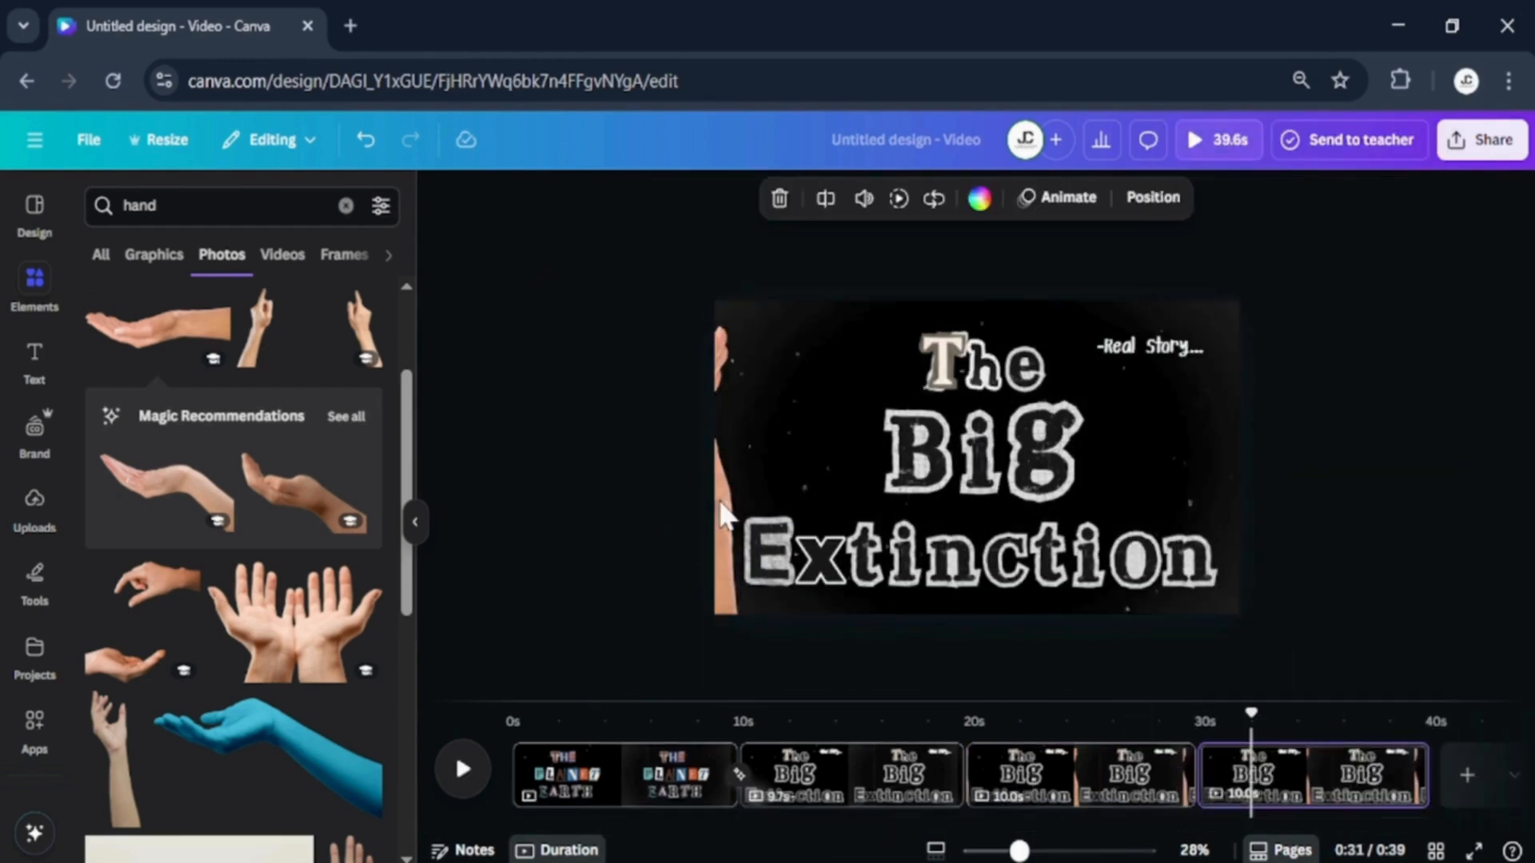
{"action": "left_click", "coordinate": [756, 552]}
{"action": "left_click_drag", "start_coordinate": [756, 551], "coordinate": [820, 551]}
Duplicate the fourth page and, on the copy, move the E, x, t and first i of "Extinction" up against "Big".
{"action": "right_click", "coordinate": [1315, 775]}
{"action": "left_click", "coordinate": [1289, 411]}
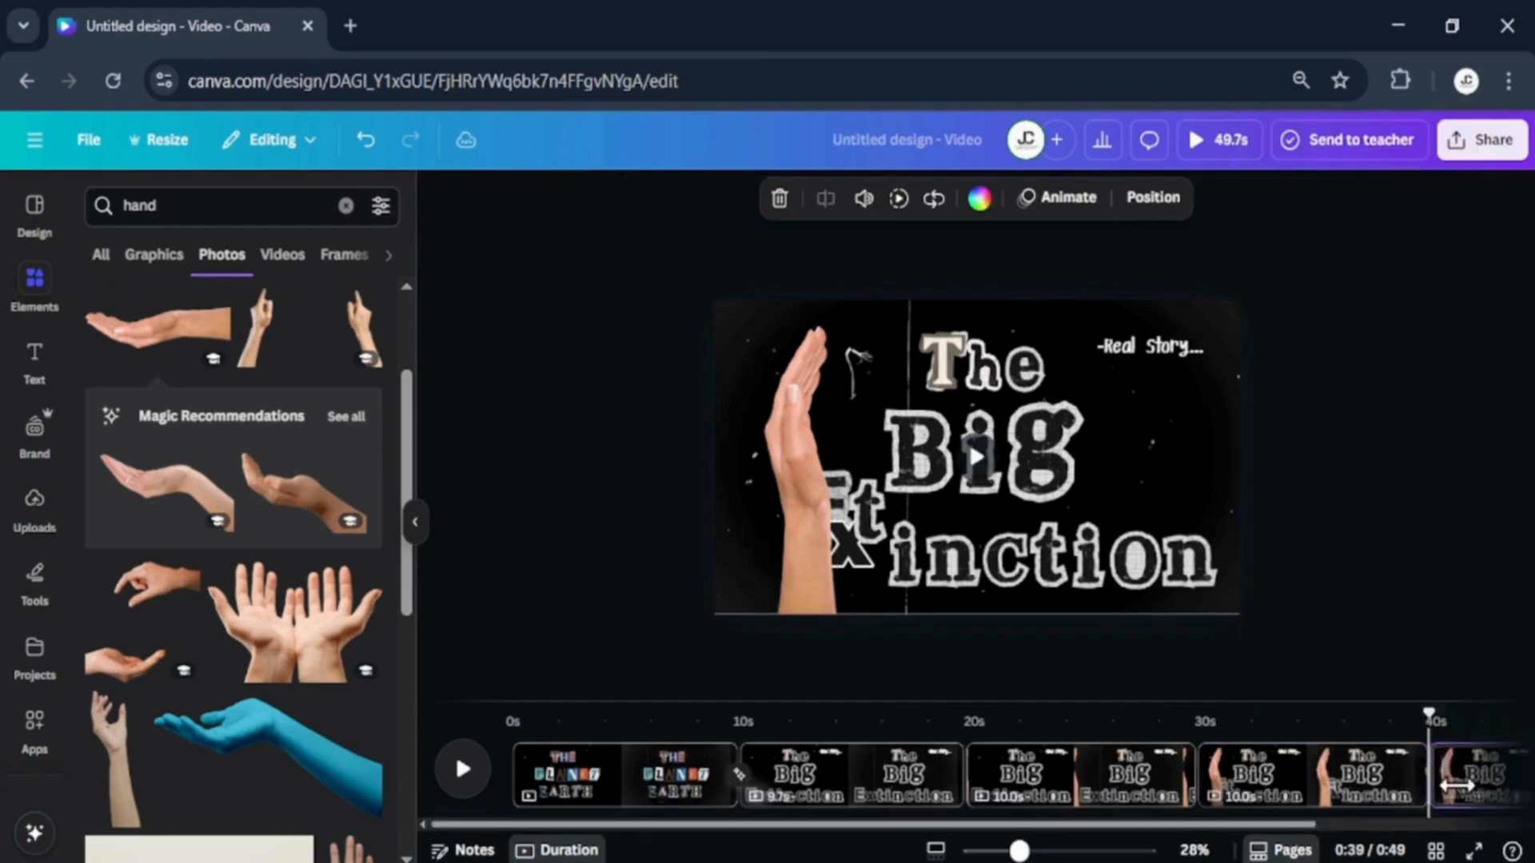
{"action": "left_click", "coordinate": [1456, 779]}
{"action": "left_click", "coordinate": [905, 557]}
{"action": "left_click_drag", "start_coordinate": [904, 557], "coordinate": [948, 501]}
{"action": "left_click_drag", "start_coordinate": [867, 512], "coordinate": [944, 484]}
{"action": "left_click_drag", "start_coordinate": [863, 551], "coordinate": [941, 507]}
{"action": "left_click_drag", "start_coordinate": [838, 491], "coordinate": [929, 472]}
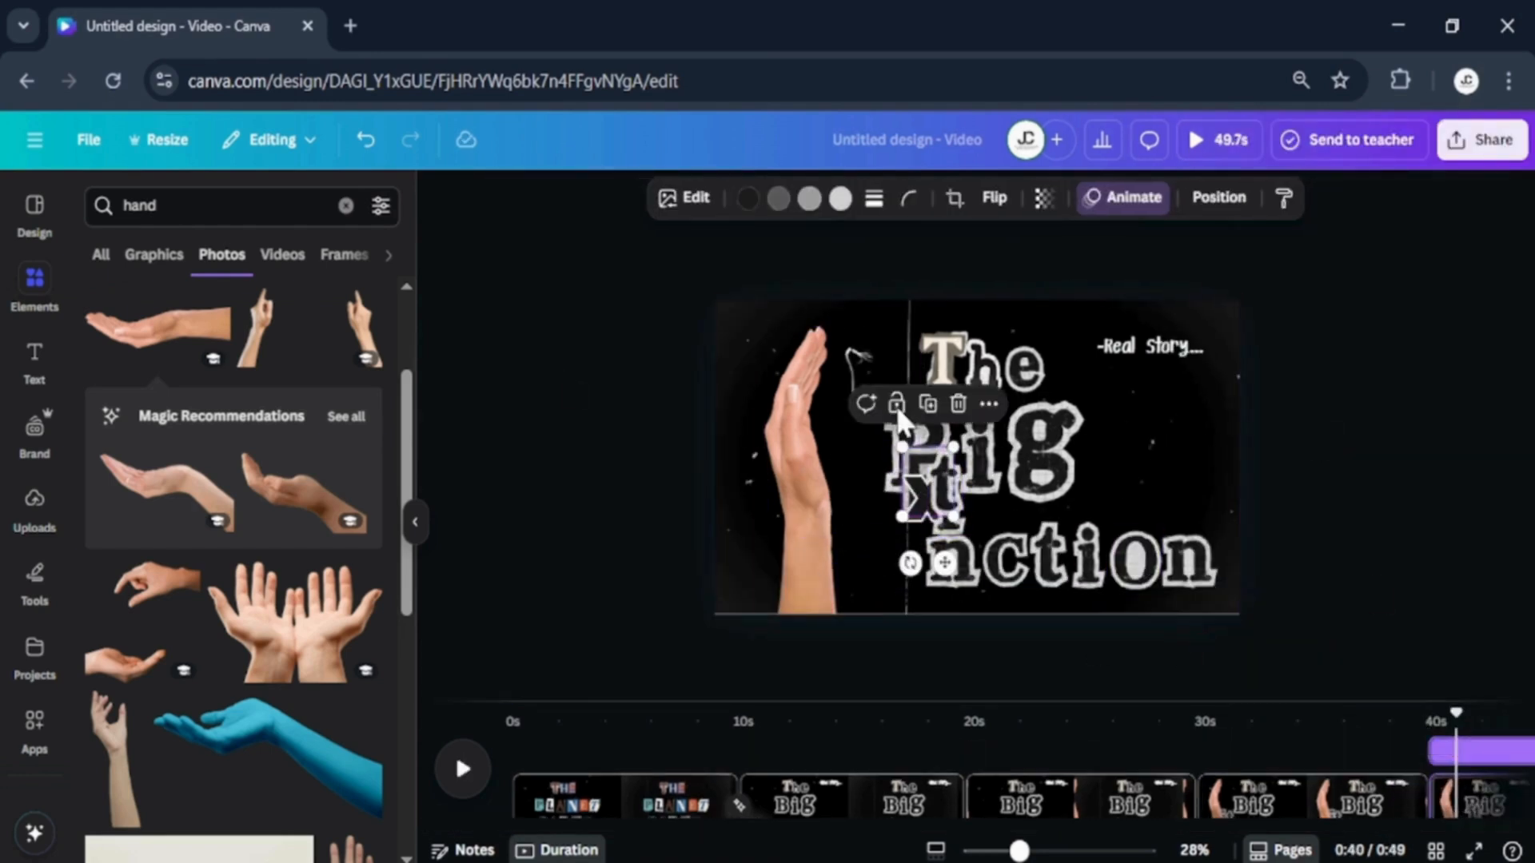
Clear the animations from the letters and the "-Real Story..." text on the fifth and fourth pages.
{"action": "left_click_drag", "start_coordinate": [844, 314], "coordinate": [1222, 593]}
{"action": "left_click", "coordinate": [1315, 197]}
{"action": "left_click", "coordinate": [1354, 815]}
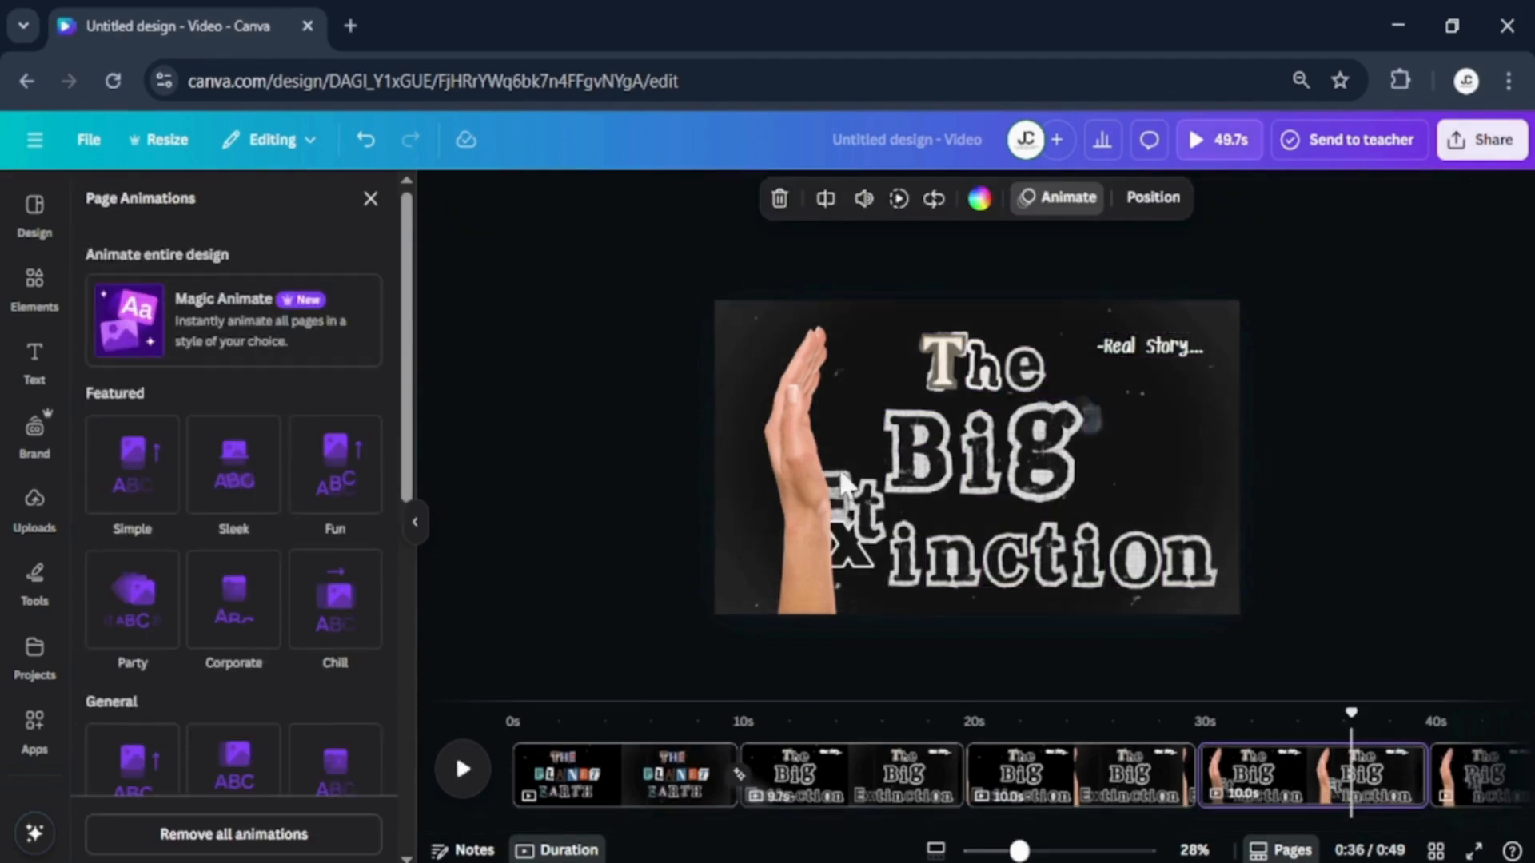
{"action": "left_click_drag", "start_coordinate": [1224, 329], "coordinate": [841, 550]}
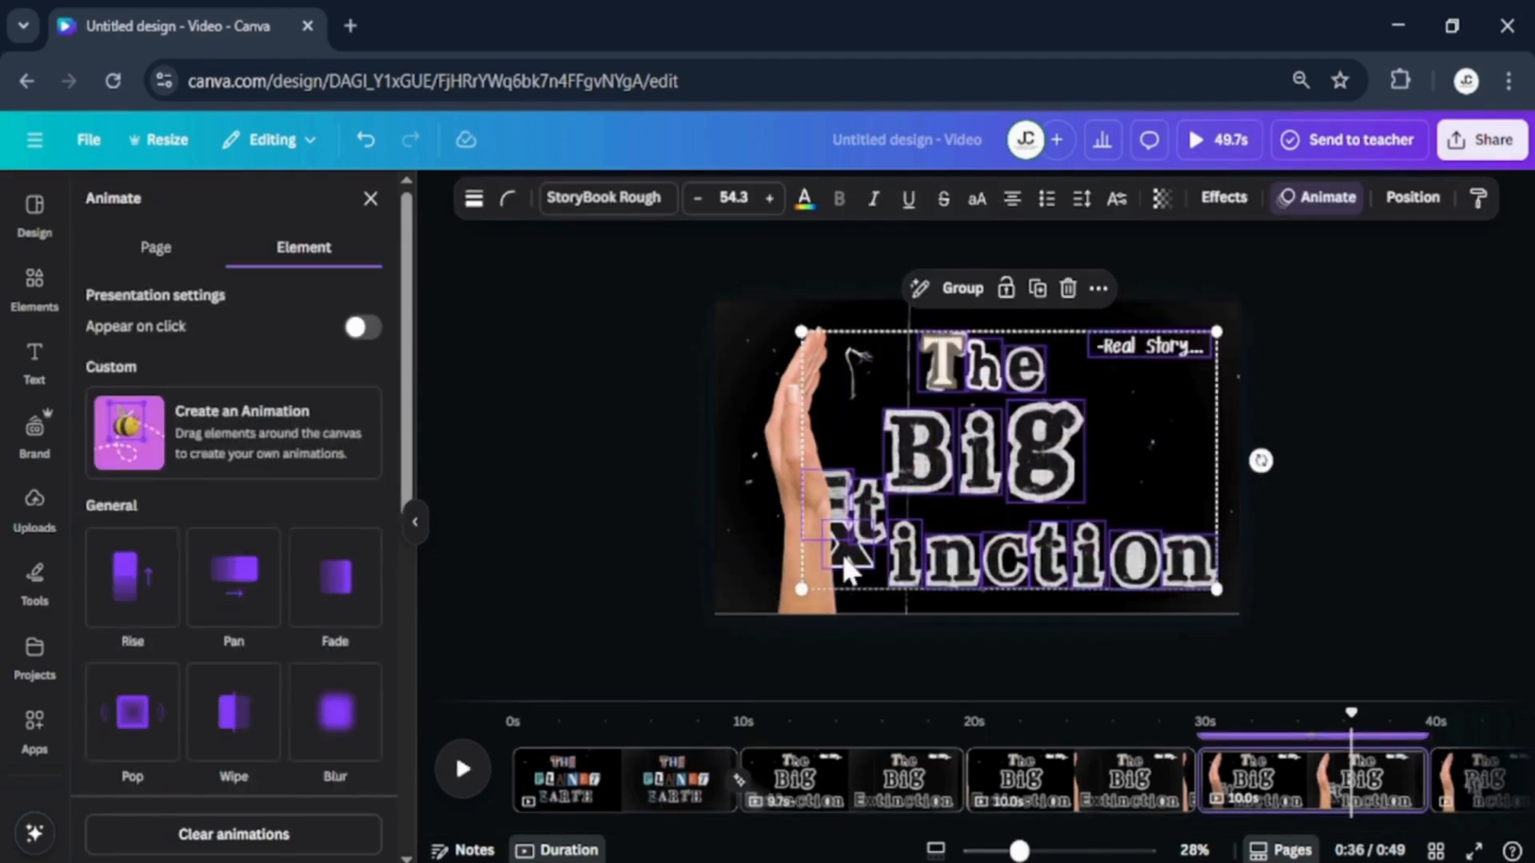
{"action": "left_click", "coordinate": [1319, 207]}
{"action": "left_click", "coordinate": [360, 832]}
Select the third page's letters and the "-Real Story..." text and clear their animations.
{"action": "left_click", "coordinate": [1072, 782]}
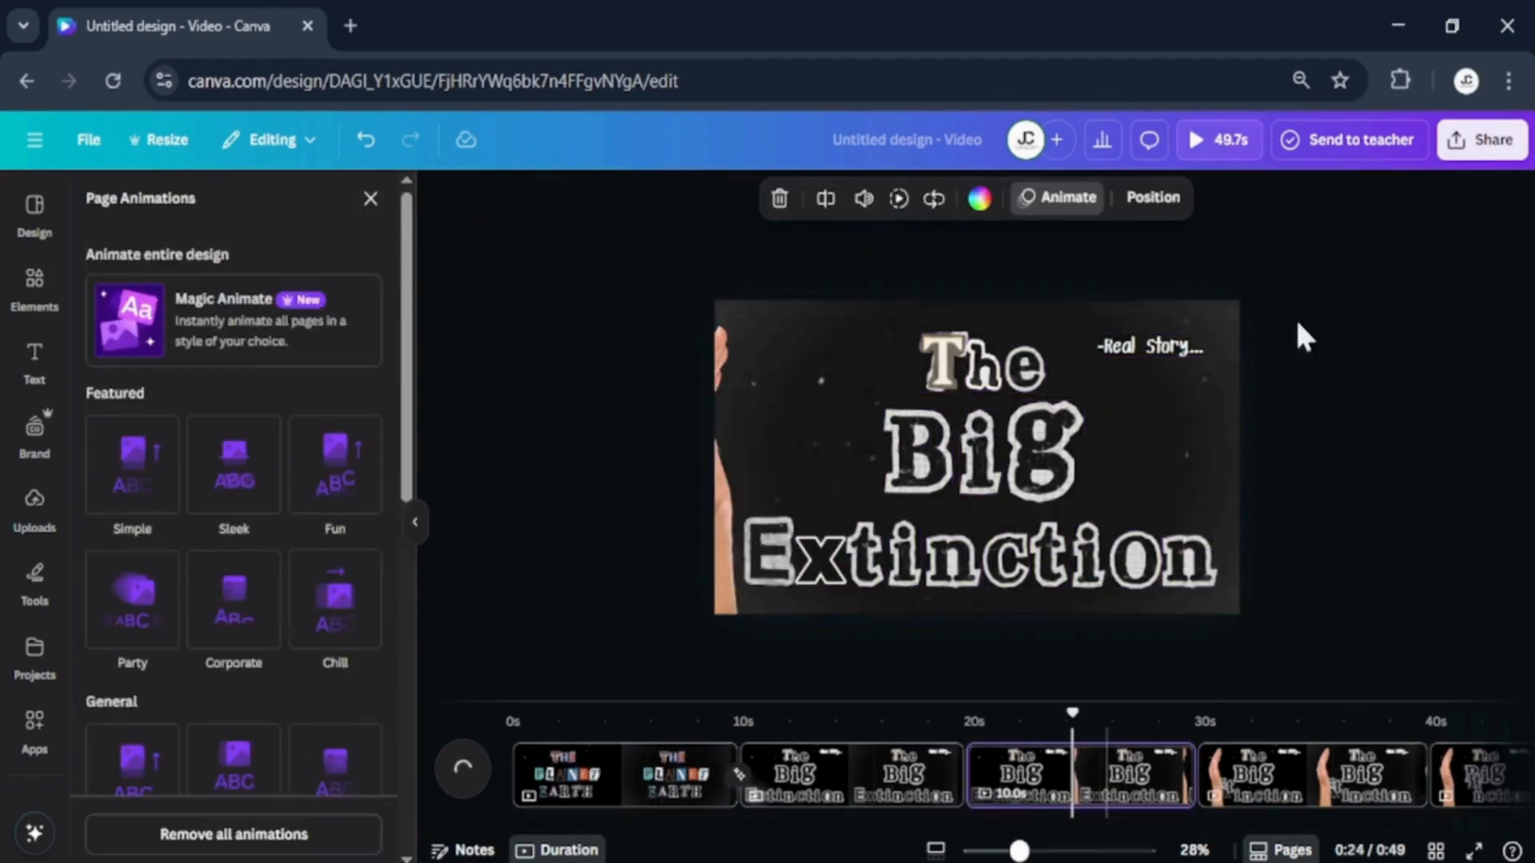
{"action": "double_click", "coordinate": [1223, 335]}
{"action": "left_click", "coordinate": [1288, 507]}
{"action": "left_click_drag", "start_coordinate": [1223, 316], "coordinate": [760, 590]}
{"action": "left_click", "coordinate": [1315, 206]}
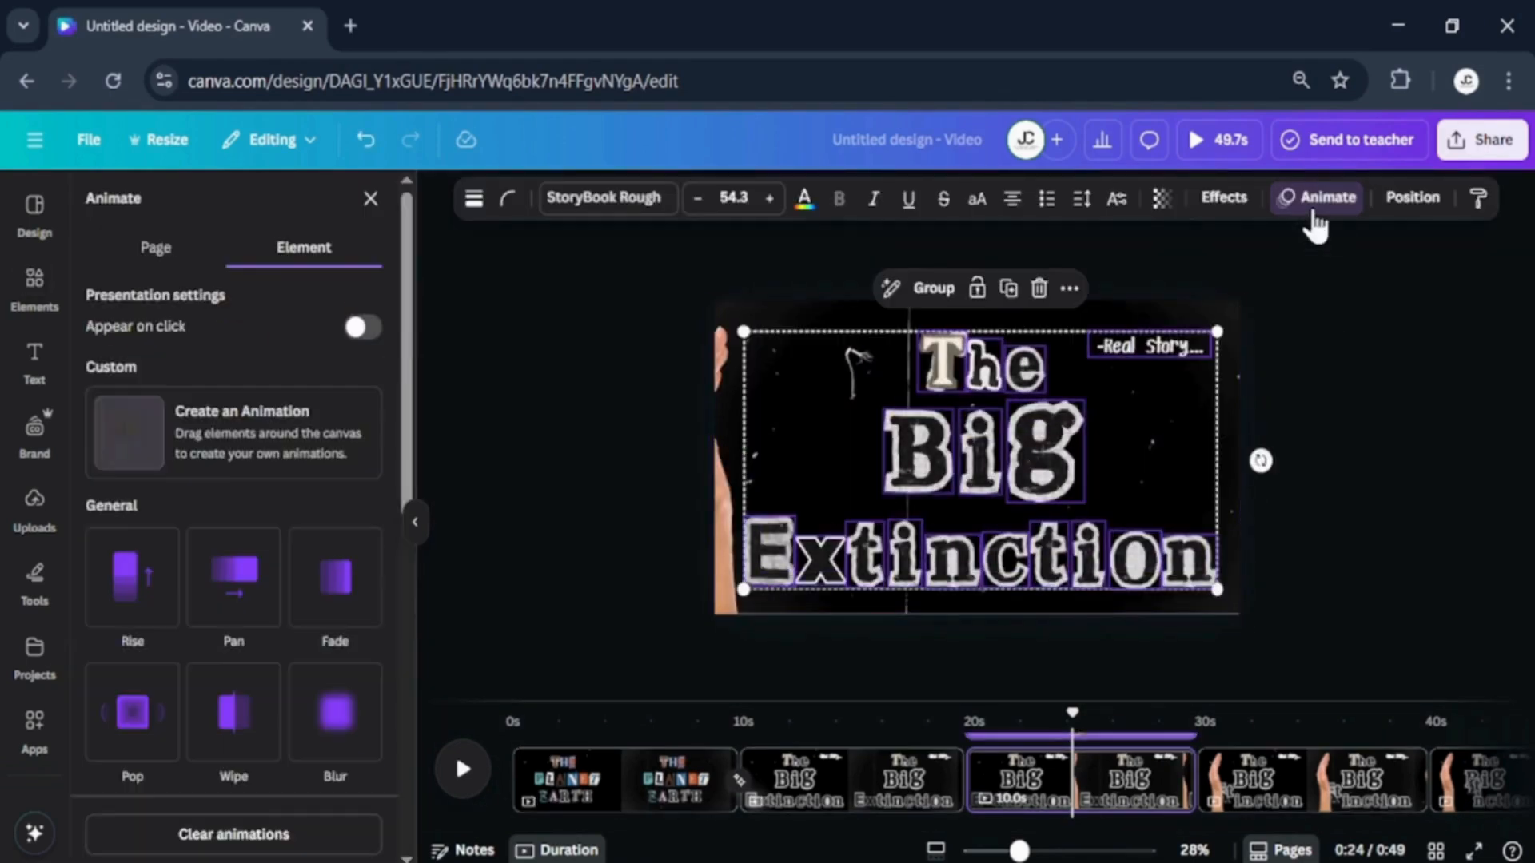
Move the hand right against the letters on the fifth page and duplicate that page.
{"action": "left_click_drag", "start_coordinate": [1073, 710], "coordinate": [1353, 708]}
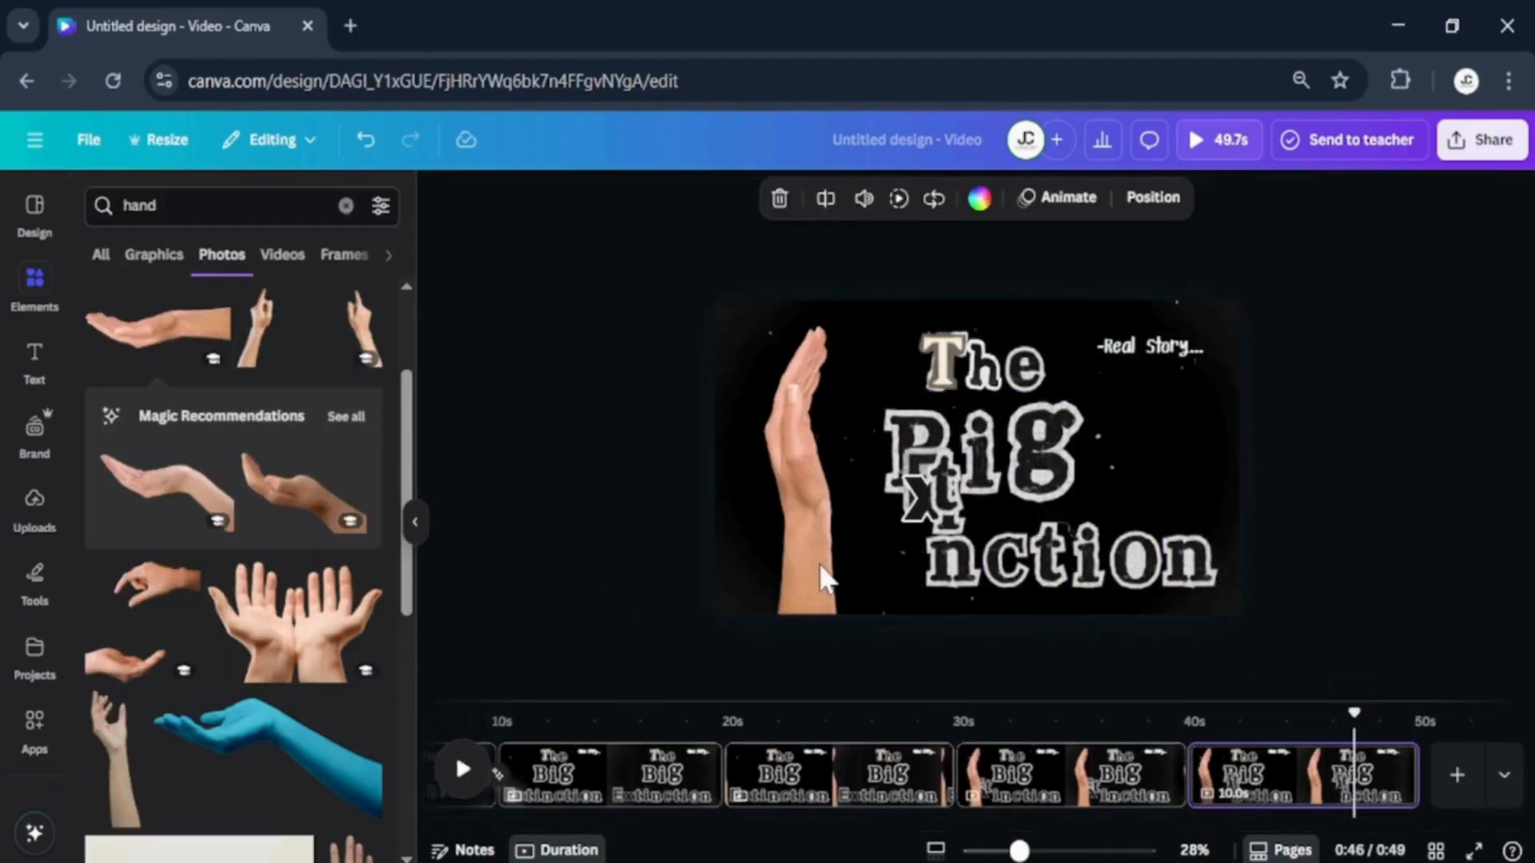
{"action": "left_click_drag", "start_coordinate": [822, 574], "coordinate": [859, 558]}
{"action": "right_click", "coordinate": [1303, 796]}
{"action": "left_click", "coordinate": [1319, 394]}
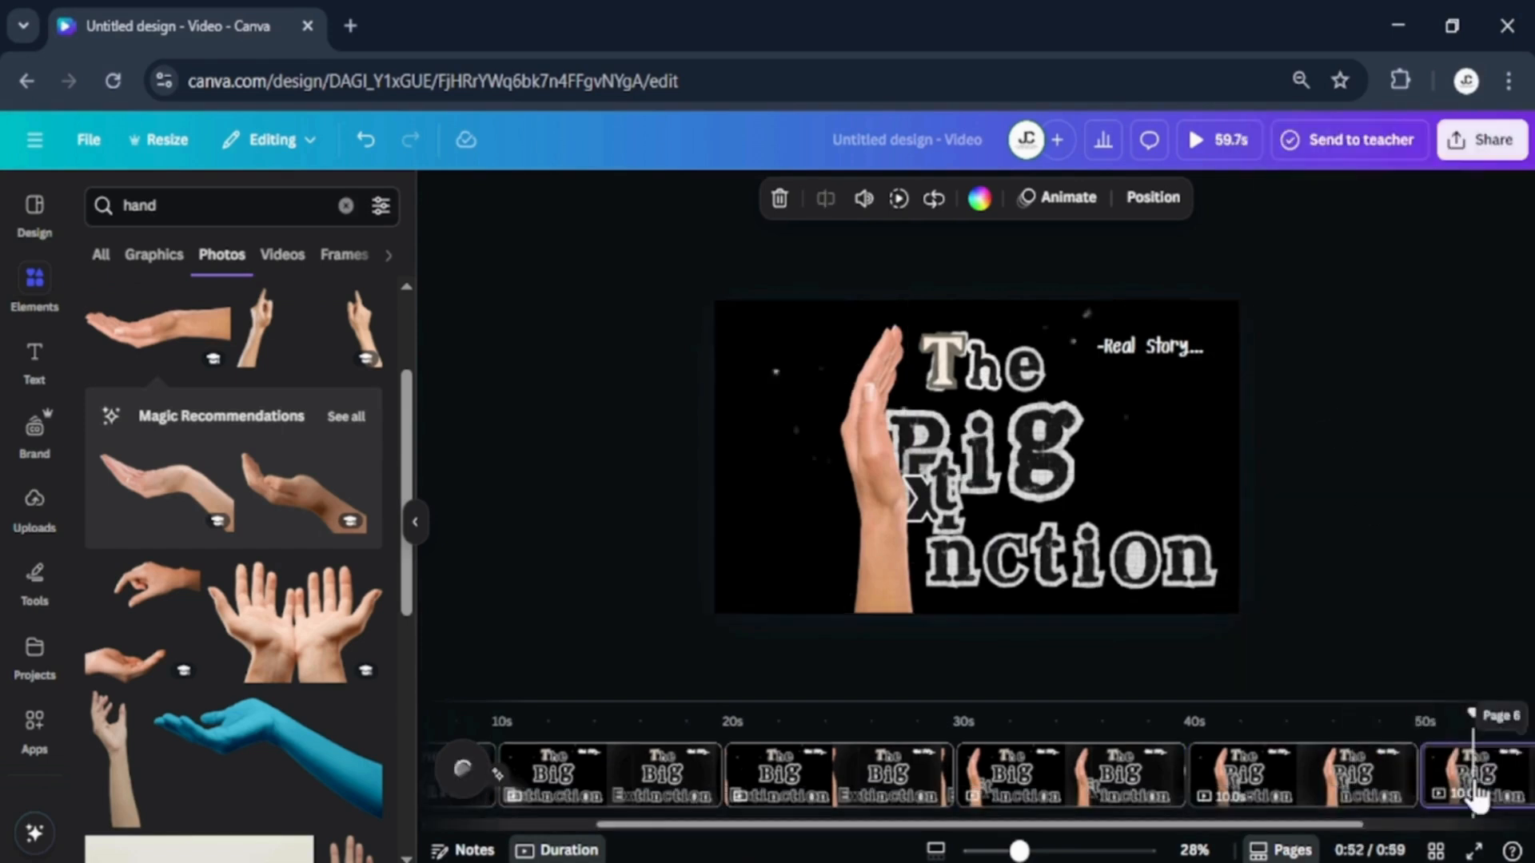
On the sixth page, crowd the title letters rightward, move the hand up against them, and duplicate the page.
{"action": "left_click", "coordinate": [930, 515]}
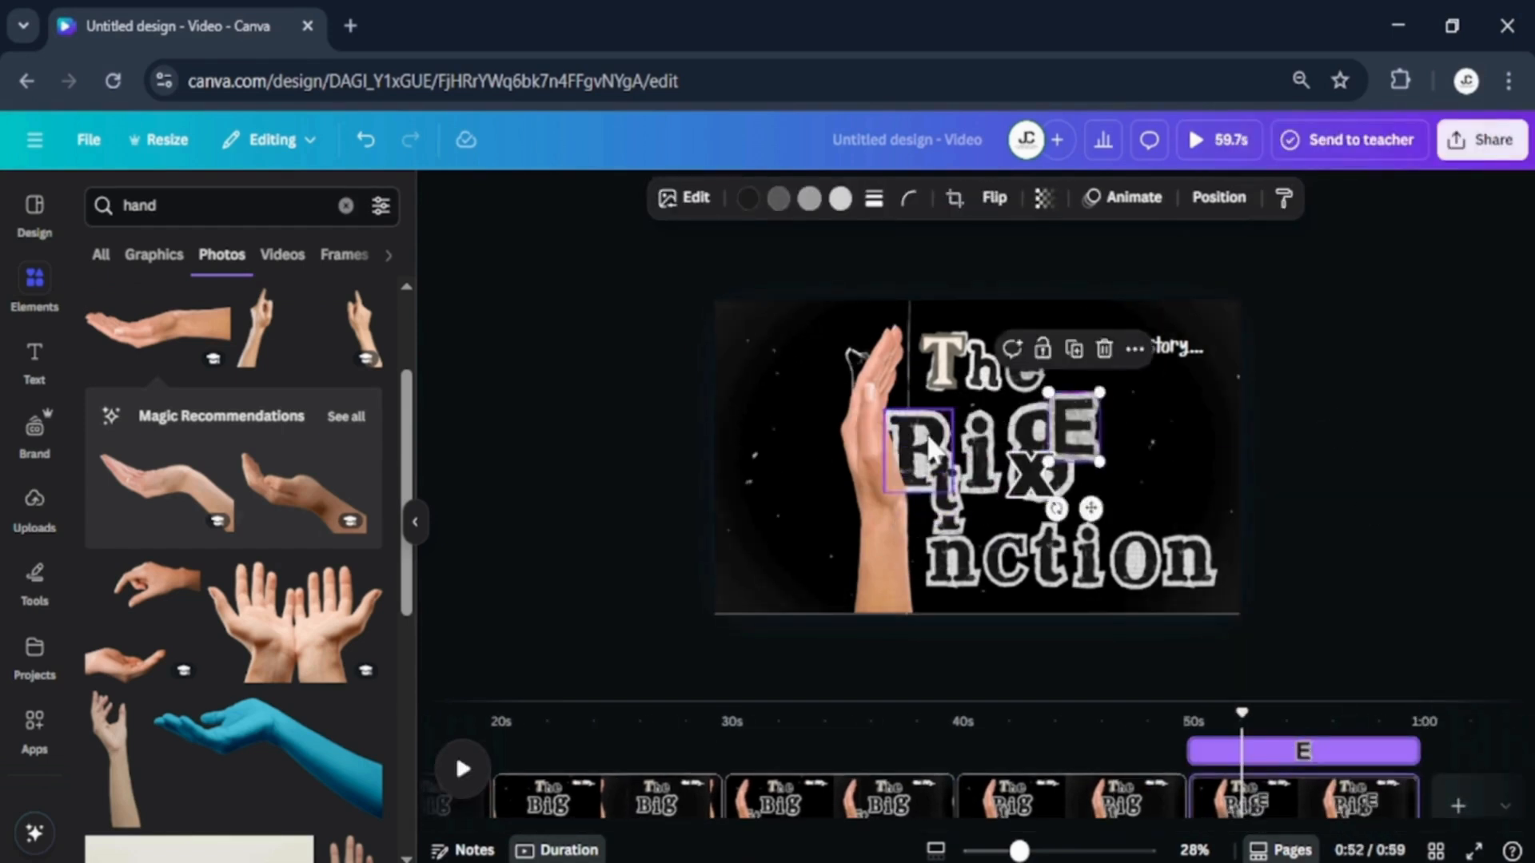
{"action": "left_click_drag", "start_coordinate": [930, 447], "coordinate": [1017, 483]}
{"action": "left_click_drag", "start_coordinate": [951, 376], "coordinate": [1064, 358]}
{"action": "left_click", "coordinate": [871, 438]}
{"action": "left_click_drag", "start_coordinate": [870, 439], "coordinate": [986, 392]}
{"action": "left_click", "coordinate": [1411, 775]}
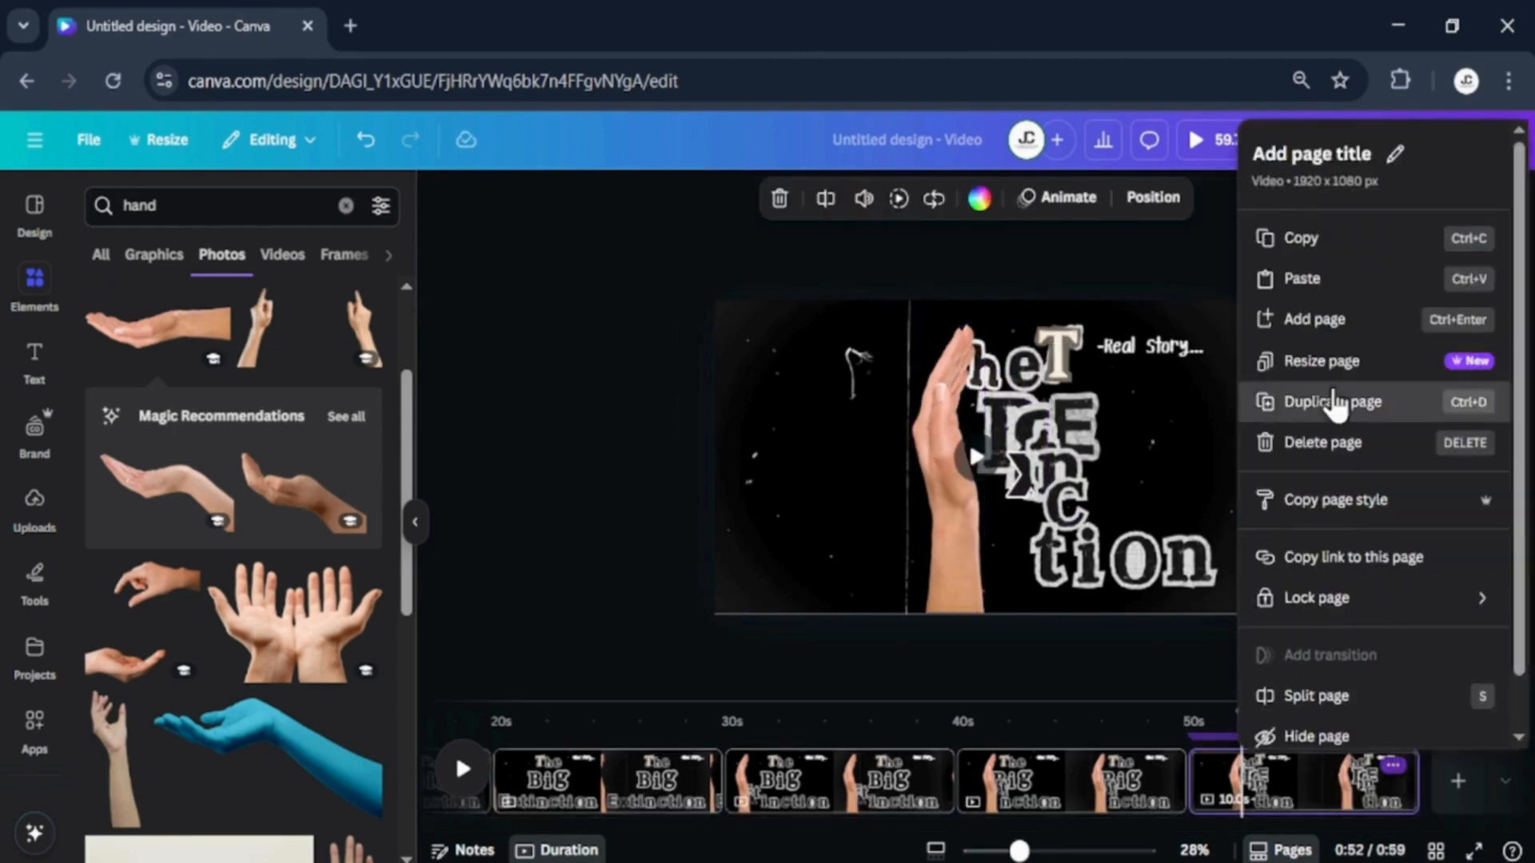
{"action": "left_click", "coordinate": [1330, 400]}
On the seventh page, pile the letters and the "-Real Story..." text closer to the right edge with the hand following behind.
{"action": "left_click", "coordinate": [1117, 355]}
{"action": "key", "text": "ctrl+z"}
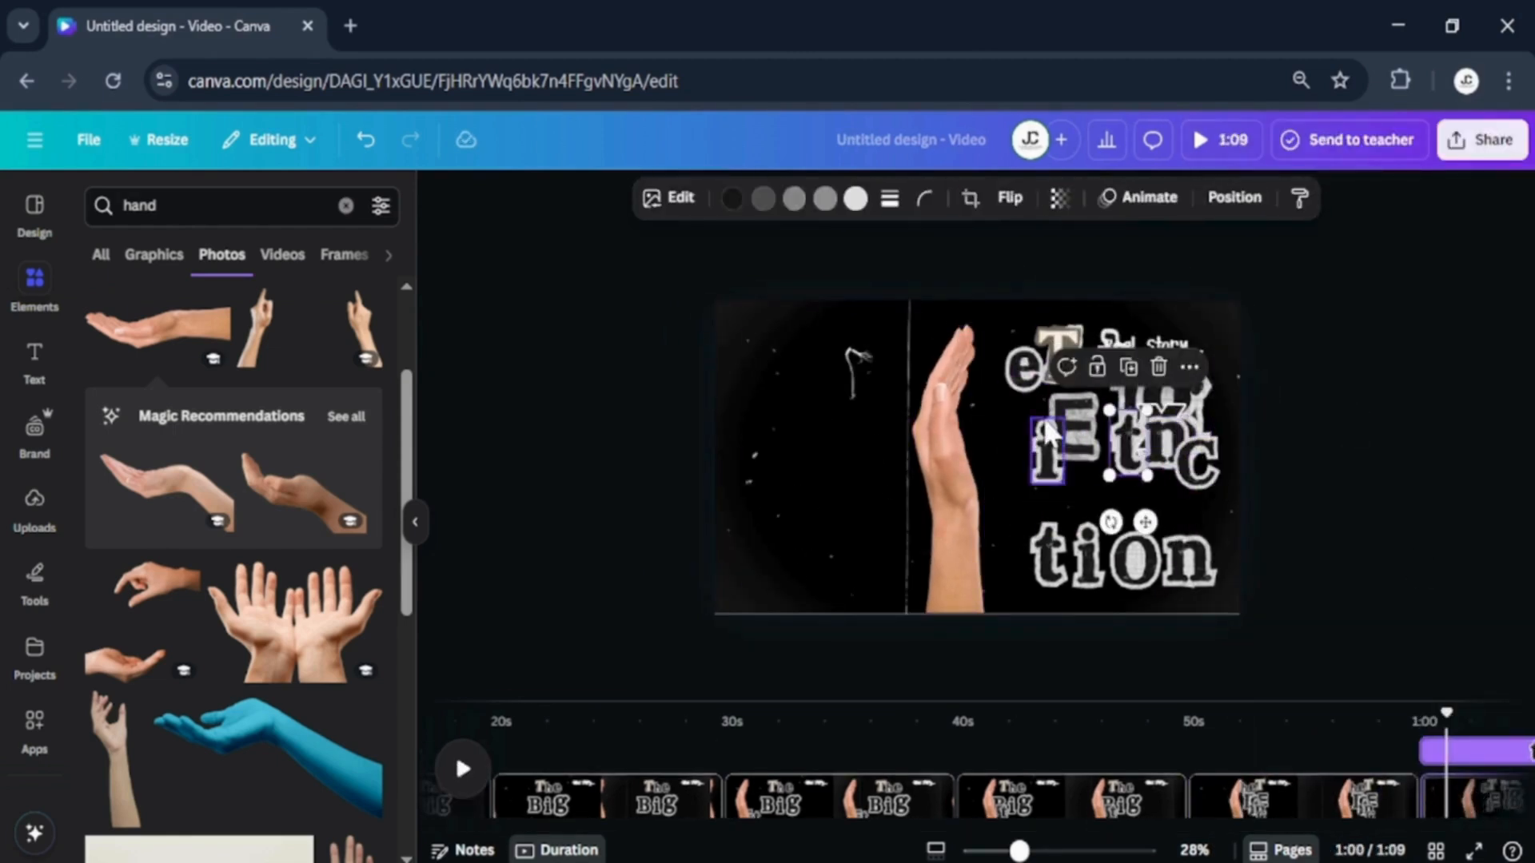
{"action": "key", "text": "ctrl+z"}
{"action": "key", "text": "ctrl+z"}
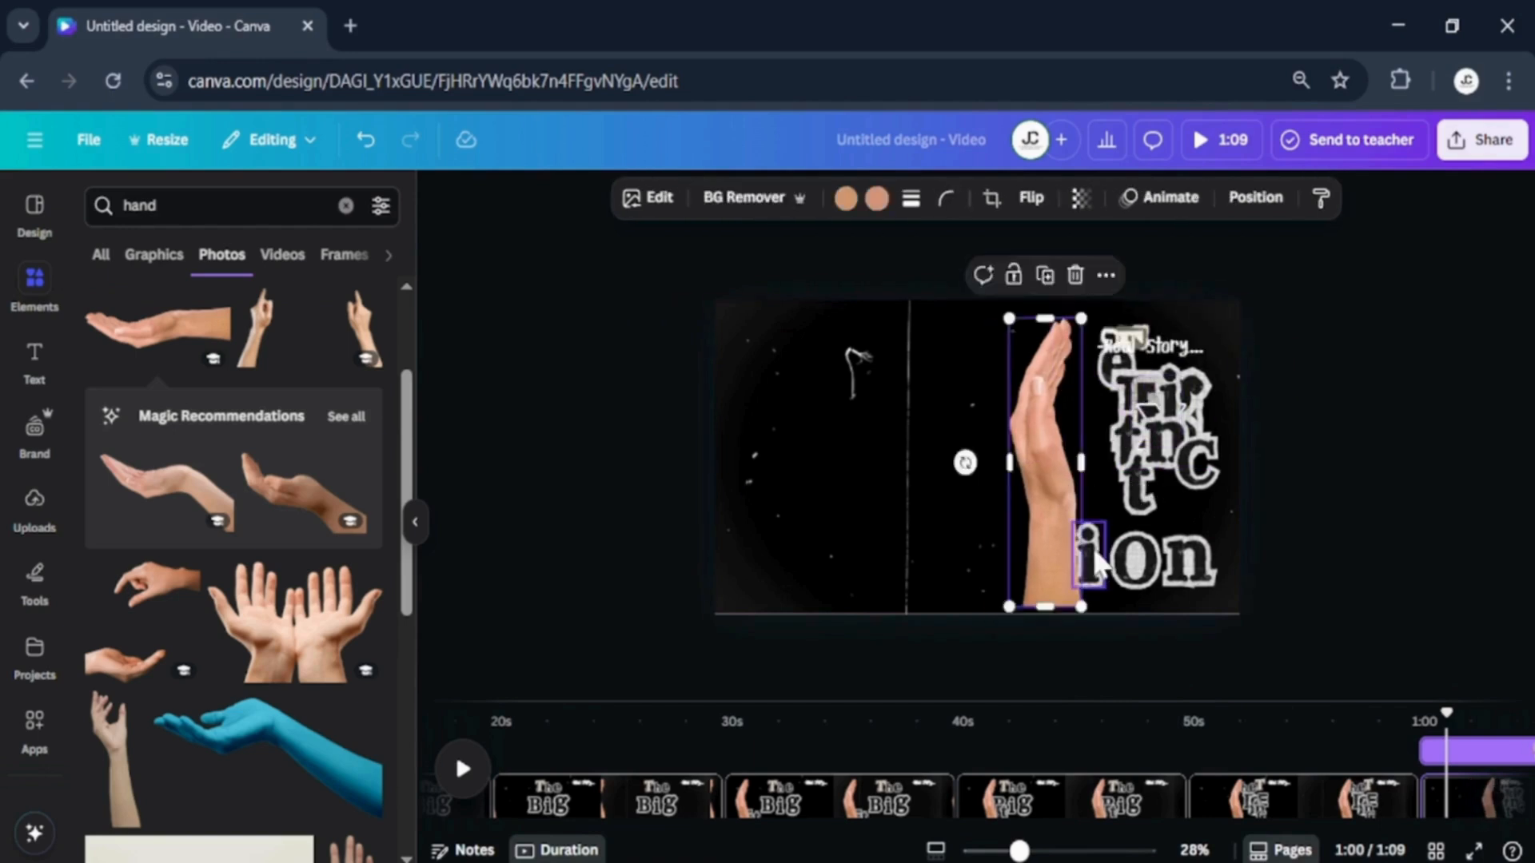
{"action": "left_click", "coordinate": [1089, 556]}
{"action": "left_click", "coordinate": [1159, 344]}
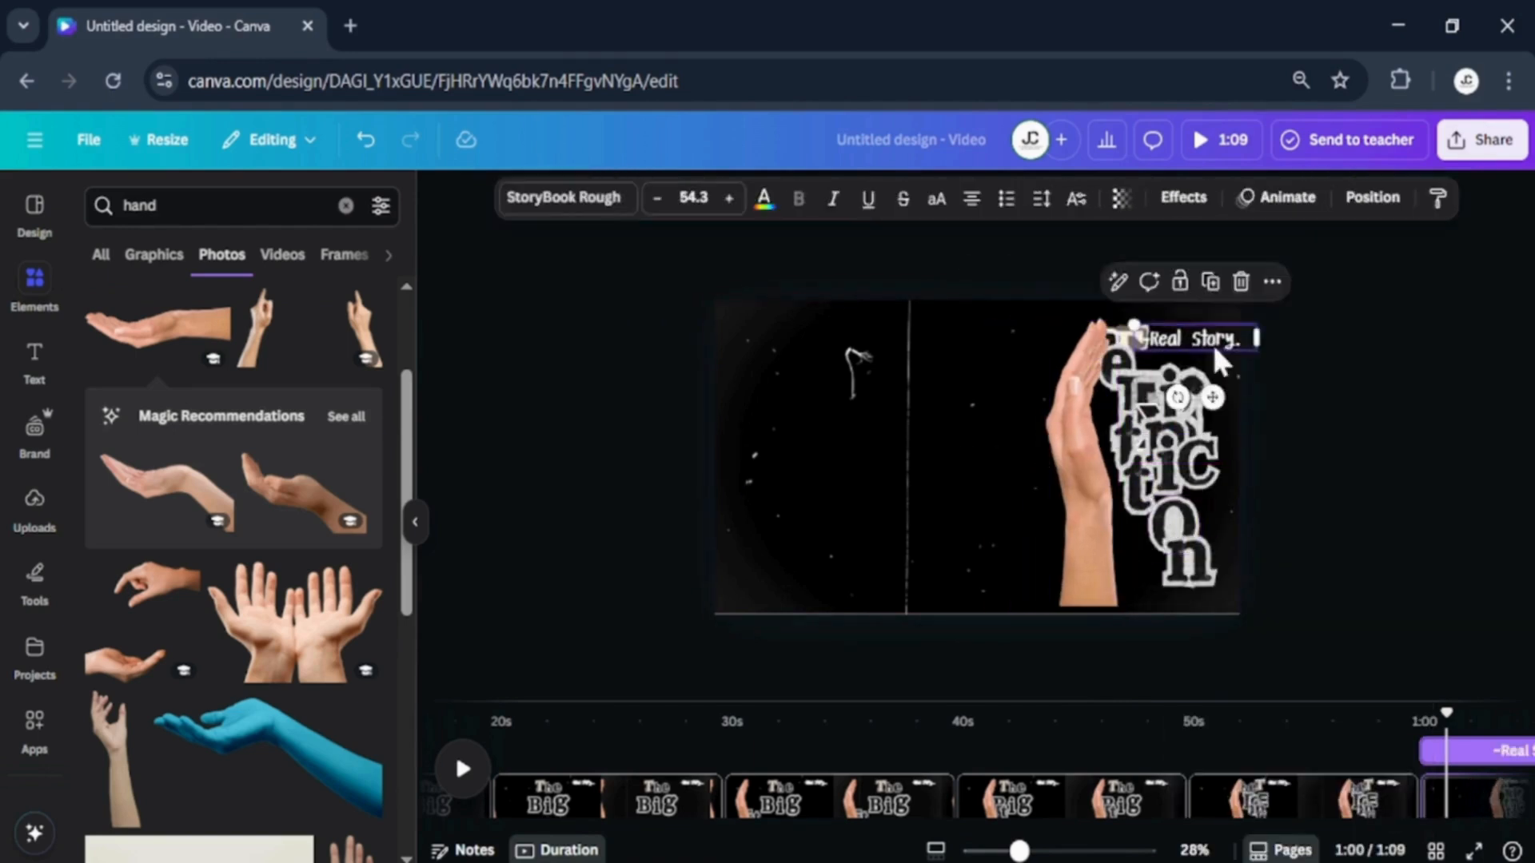
Duplicate the seventh page and, on the copy, push the letters and the hand out toward the page's right edge.
{"action": "left_click", "coordinate": [1487, 800]}
{"action": "left_click", "coordinate": [1375, 765]}
{"action": "left_click", "coordinate": [1303, 444]}
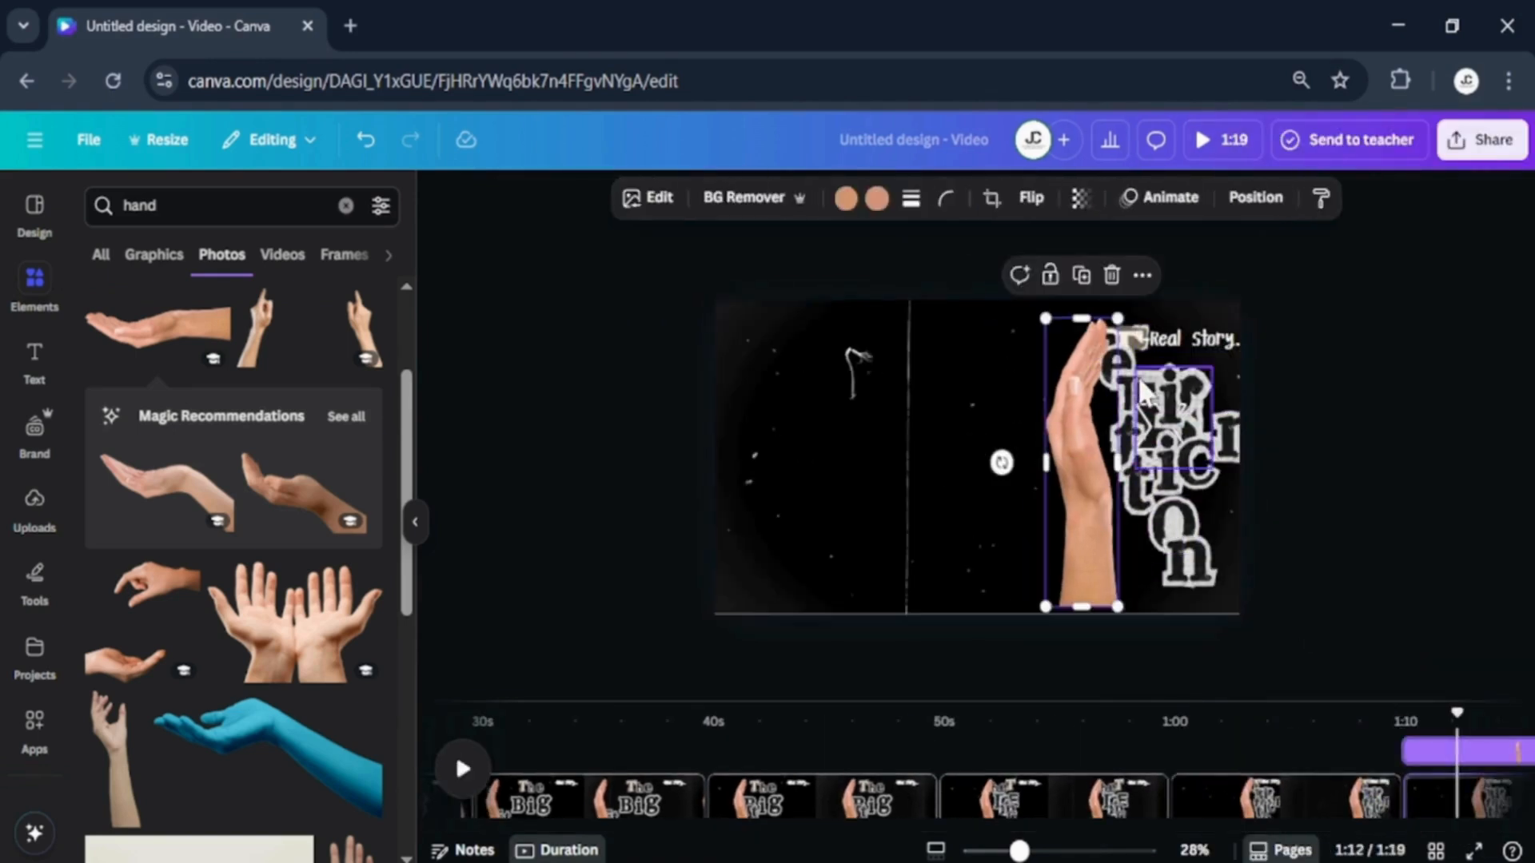
{"action": "left_click", "coordinate": [1227, 392]}
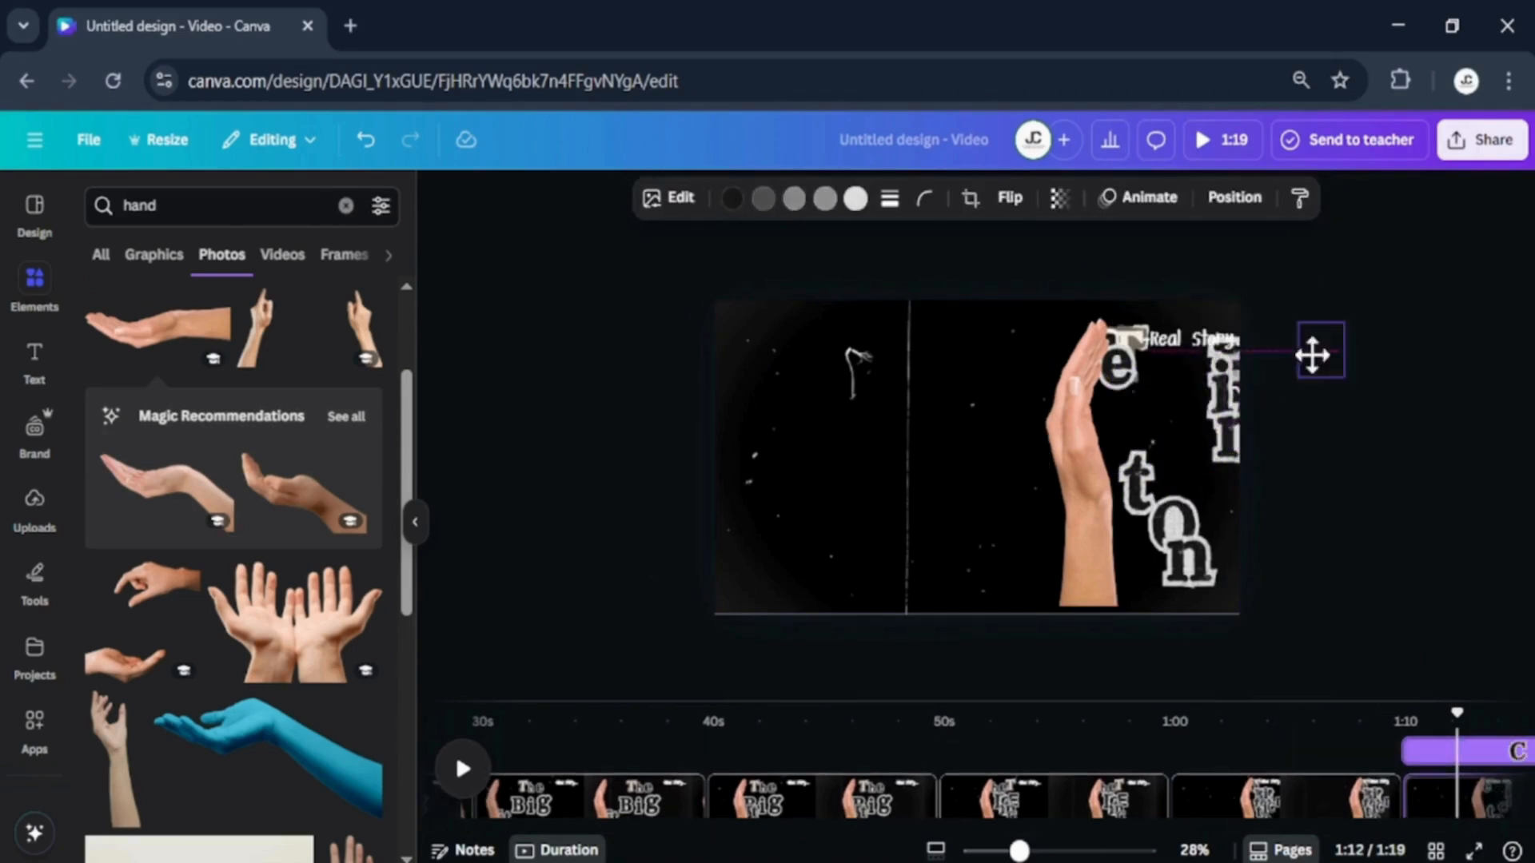
{"action": "left_click_drag", "start_coordinate": [1083, 439], "coordinate": [1231, 448]}
Trim the last page's duration to about 0.3 s on the timeline.
{"action": "left_click_drag", "start_coordinate": [1299, 824], "coordinate": [1420, 824]}
{"action": "left_click_drag", "start_coordinate": [1391, 784], "coordinate": [1180, 787]}
{"action": "left_click_drag", "start_coordinate": [1455, 786], "coordinate": [1414, 785]}
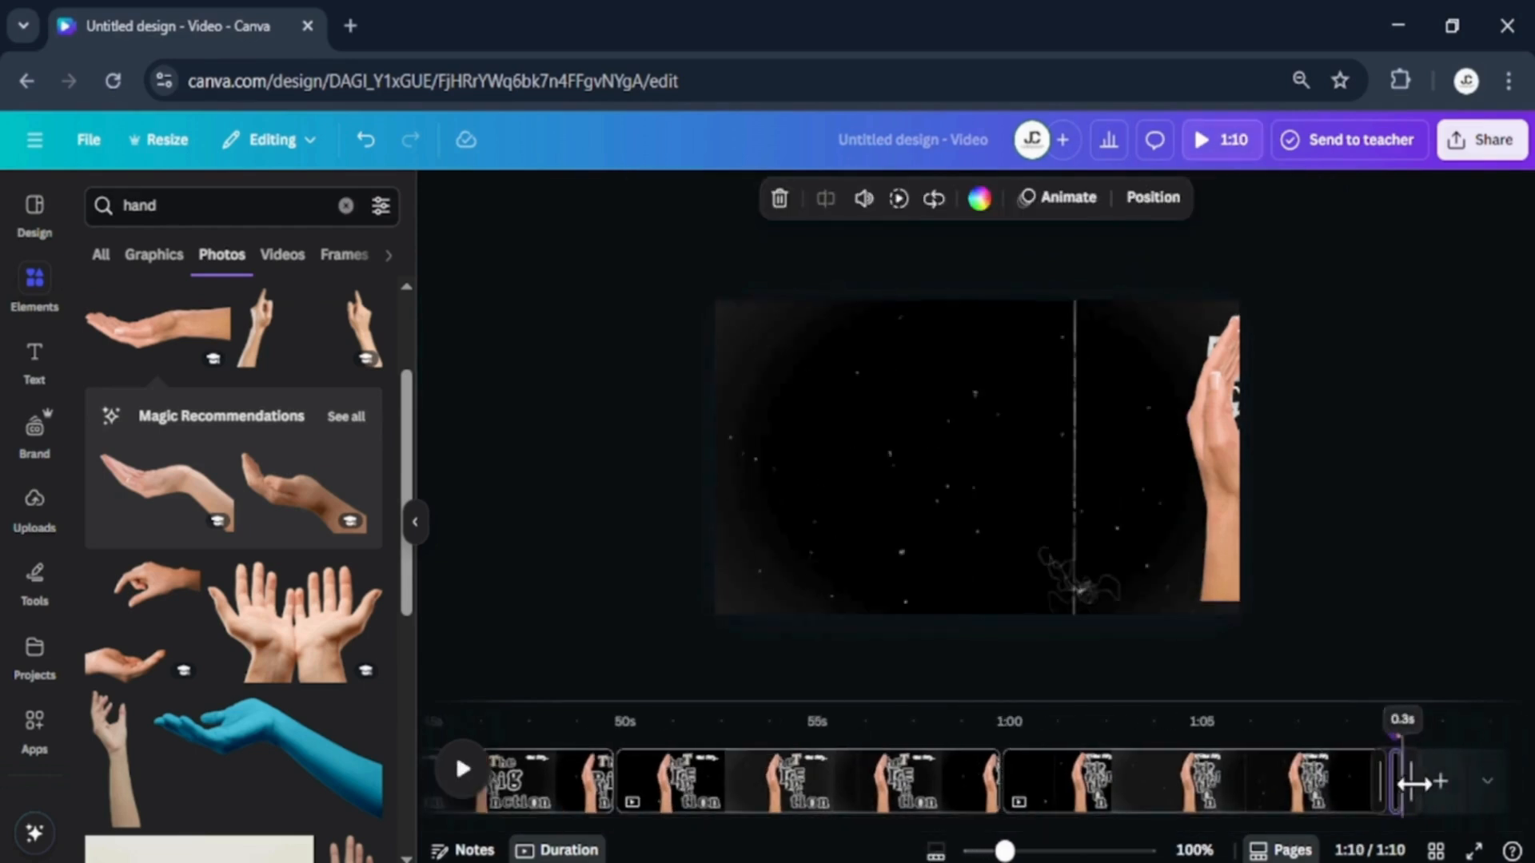
Trim the page with the letters piled near the right edge to about 0.5 s and shorten the page before it to match.
{"action": "left_click", "coordinate": [1327, 804]}
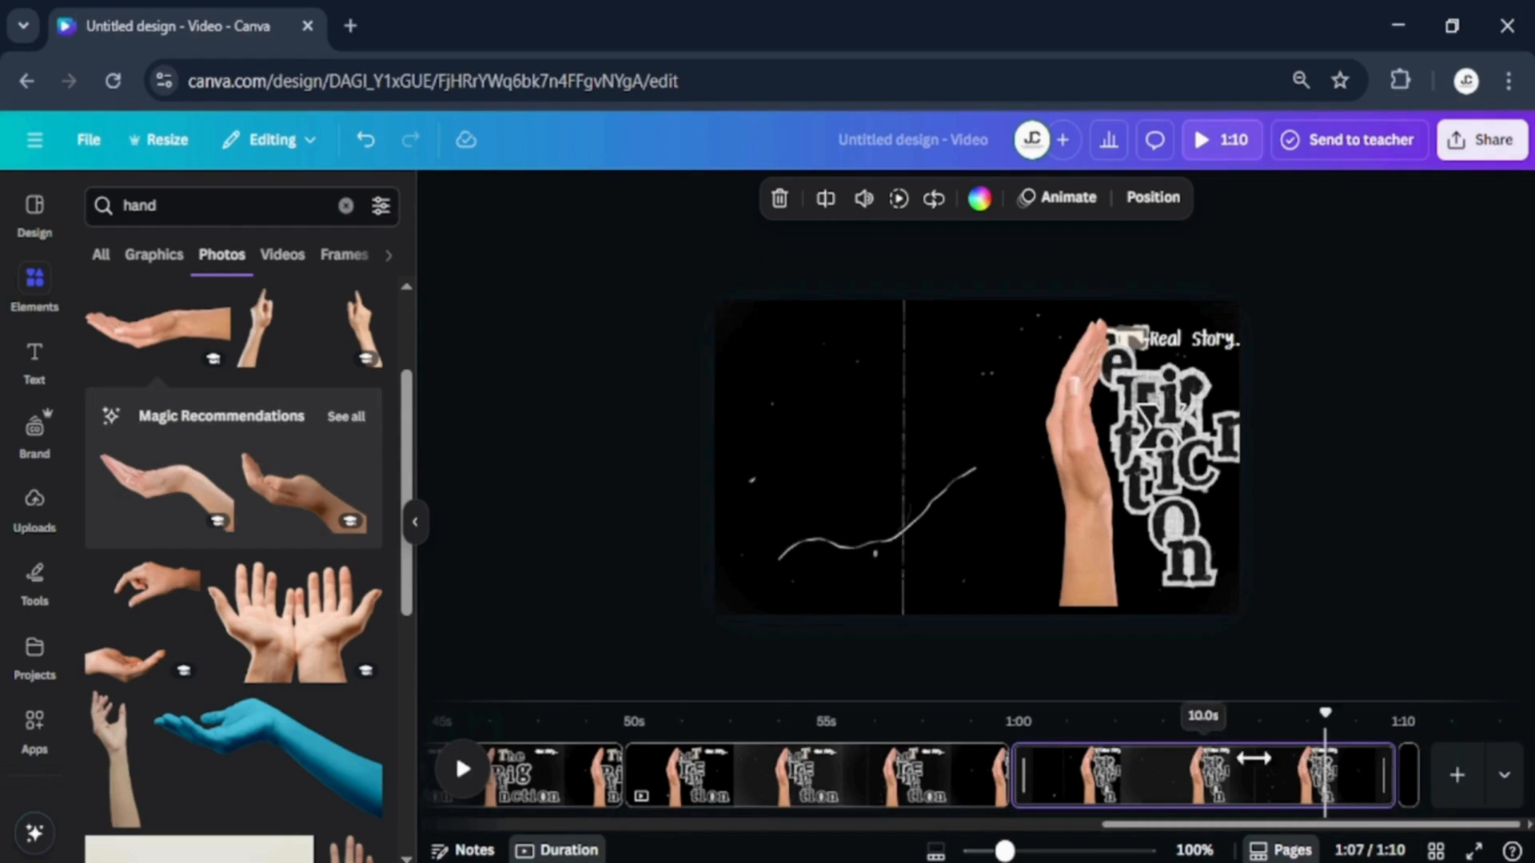
{"action": "left_click_drag", "start_coordinate": [1253, 758], "coordinate": [1009, 769]}
{"action": "left_click_drag", "start_coordinate": [1364, 771], "coordinate": [1263, 774]}
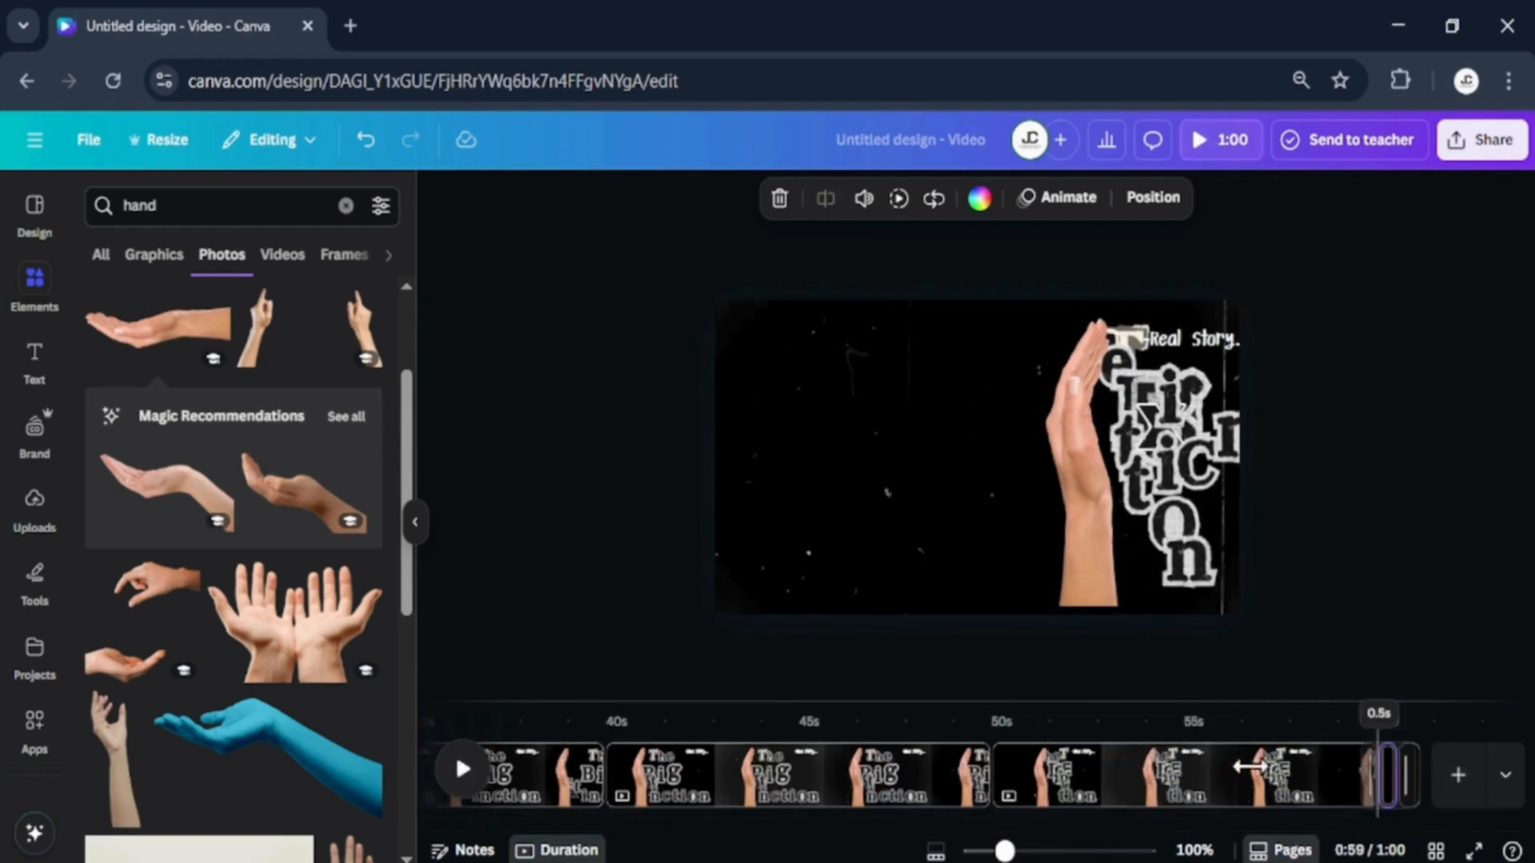
{"action": "left_click", "coordinate": [1364, 777]}
{"action": "left_click_drag", "start_coordinate": [1371, 774], "coordinate": [1230, 784]}
Trim the remaining earlier hand pages down to about half a second each.
{"action": "left_click_drag", "start_coordinate": [965, 789], "coordinate": [973, 789]}
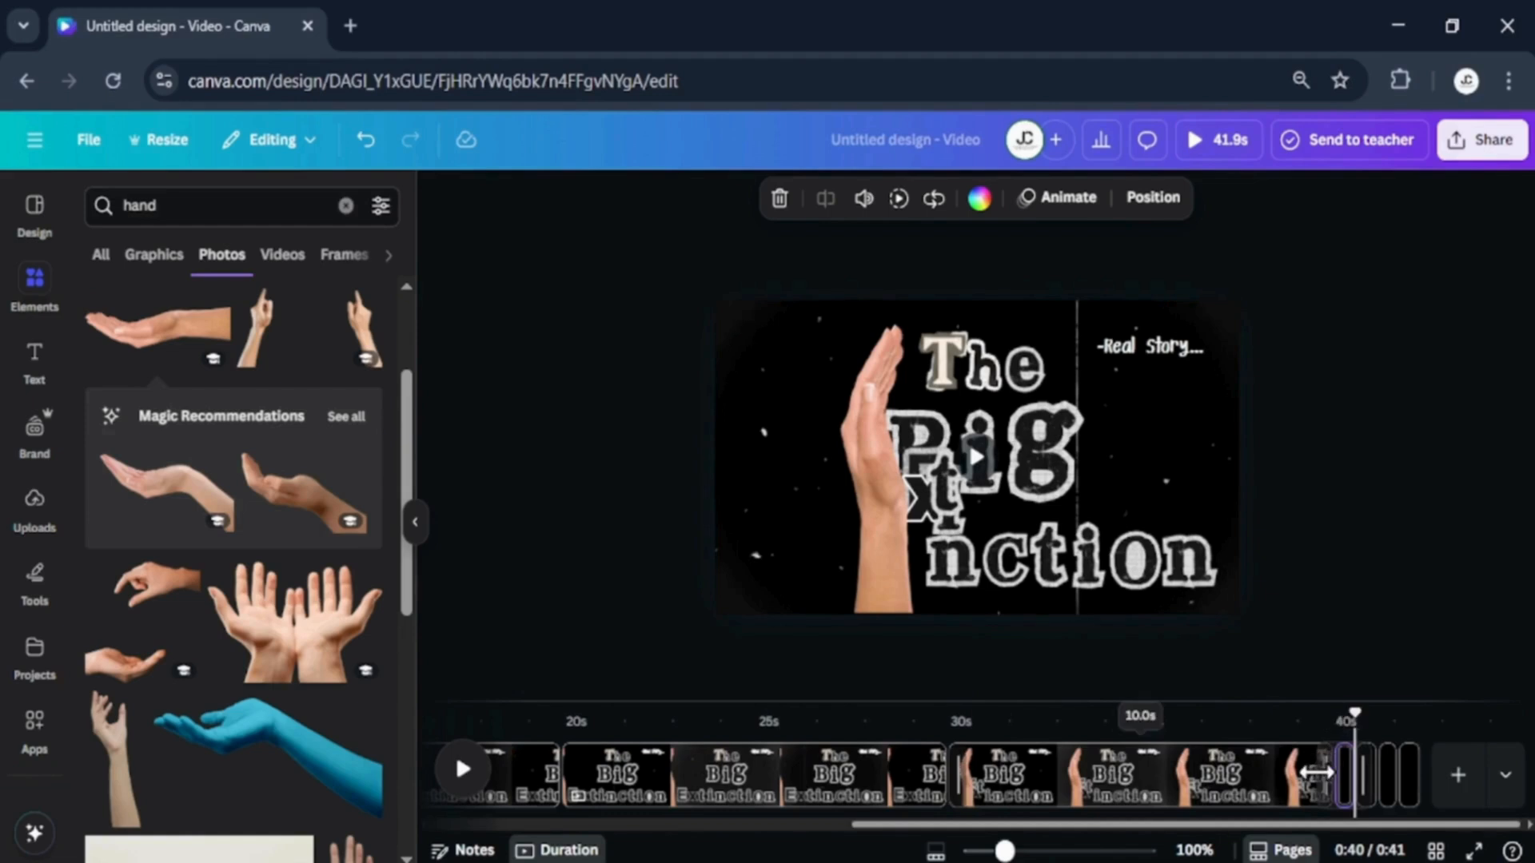
{"action": "left_click_drag", "start_coordinate": [1315, 772], "coordinate": [971, 774]}
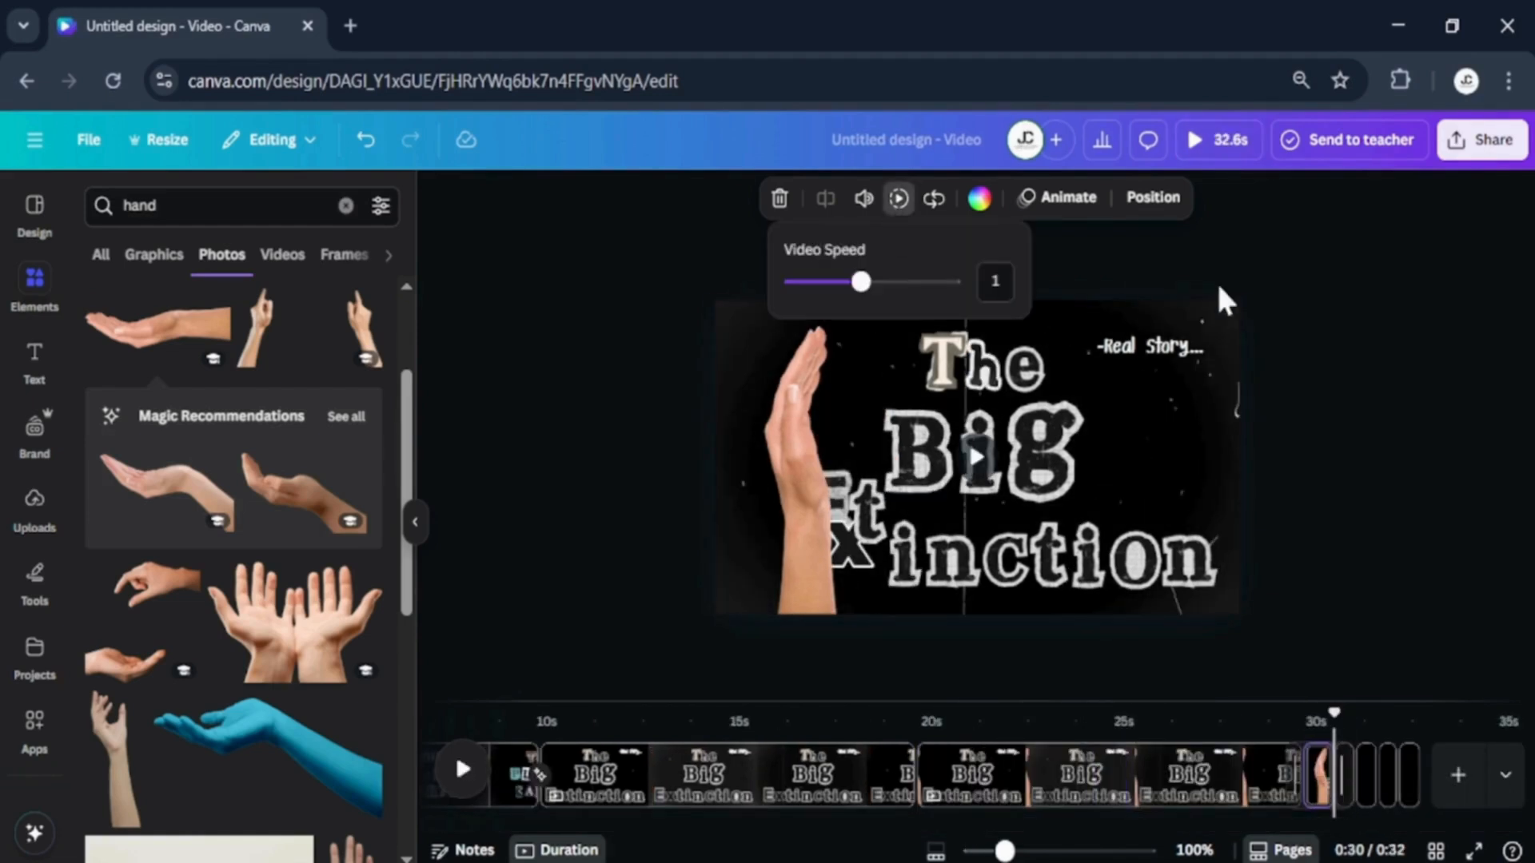
{"action": "left_click_drag", "start_coordinate": [1330, 772], "coordinate": [1199, 774]}
{"action": "left_click", "coordinate": [1222, 777]}
{"action": "left_click_drag", "start_coordinate": [1307, 777], "coordinate": [939, 792]}
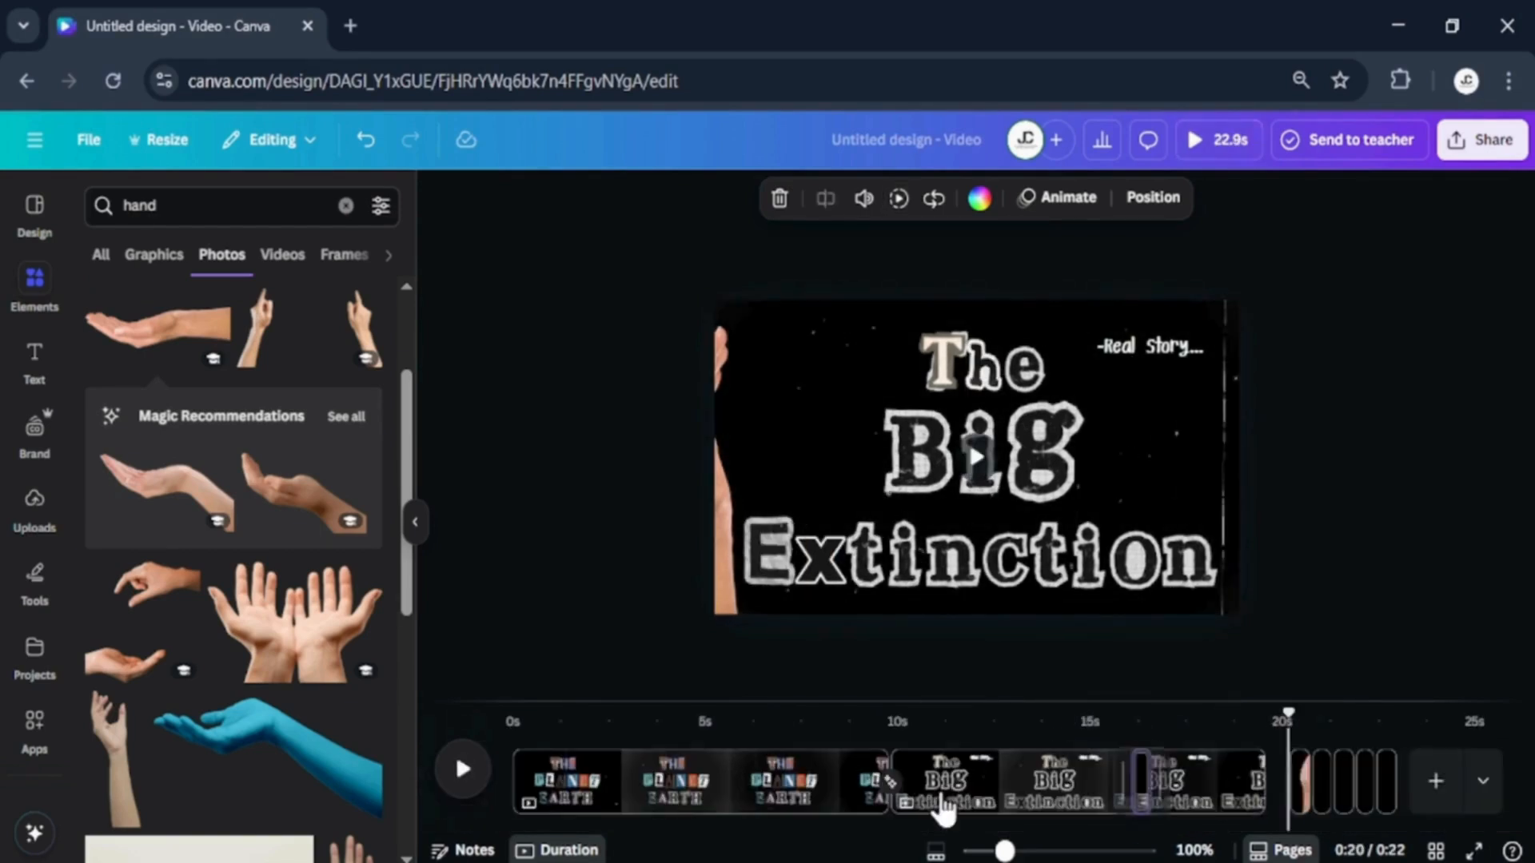
Trim the full "The Big Extinction" title page without the hand to about 8.2 s.
{"action": "left_click", "coordinate": [1252, 765]}
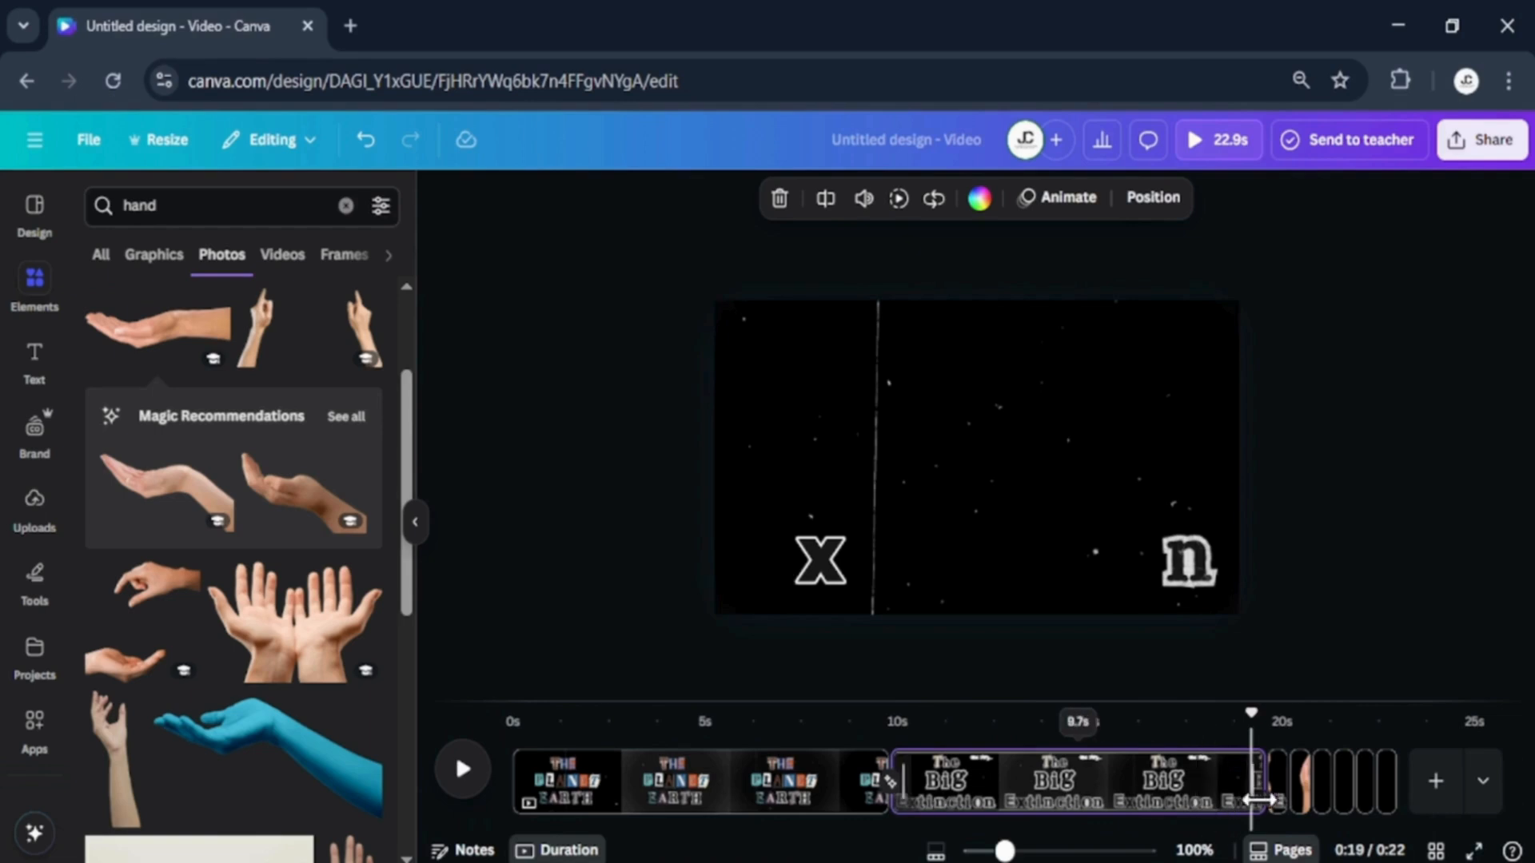
{"action": "left_click_drag", "start_coordinate": [1258, 799], "coordinate": [1195, 799]}
{"action": "scroll", "coordinate": [1207, 808], "scroll_direction": "up", "scroll_amount": 3}
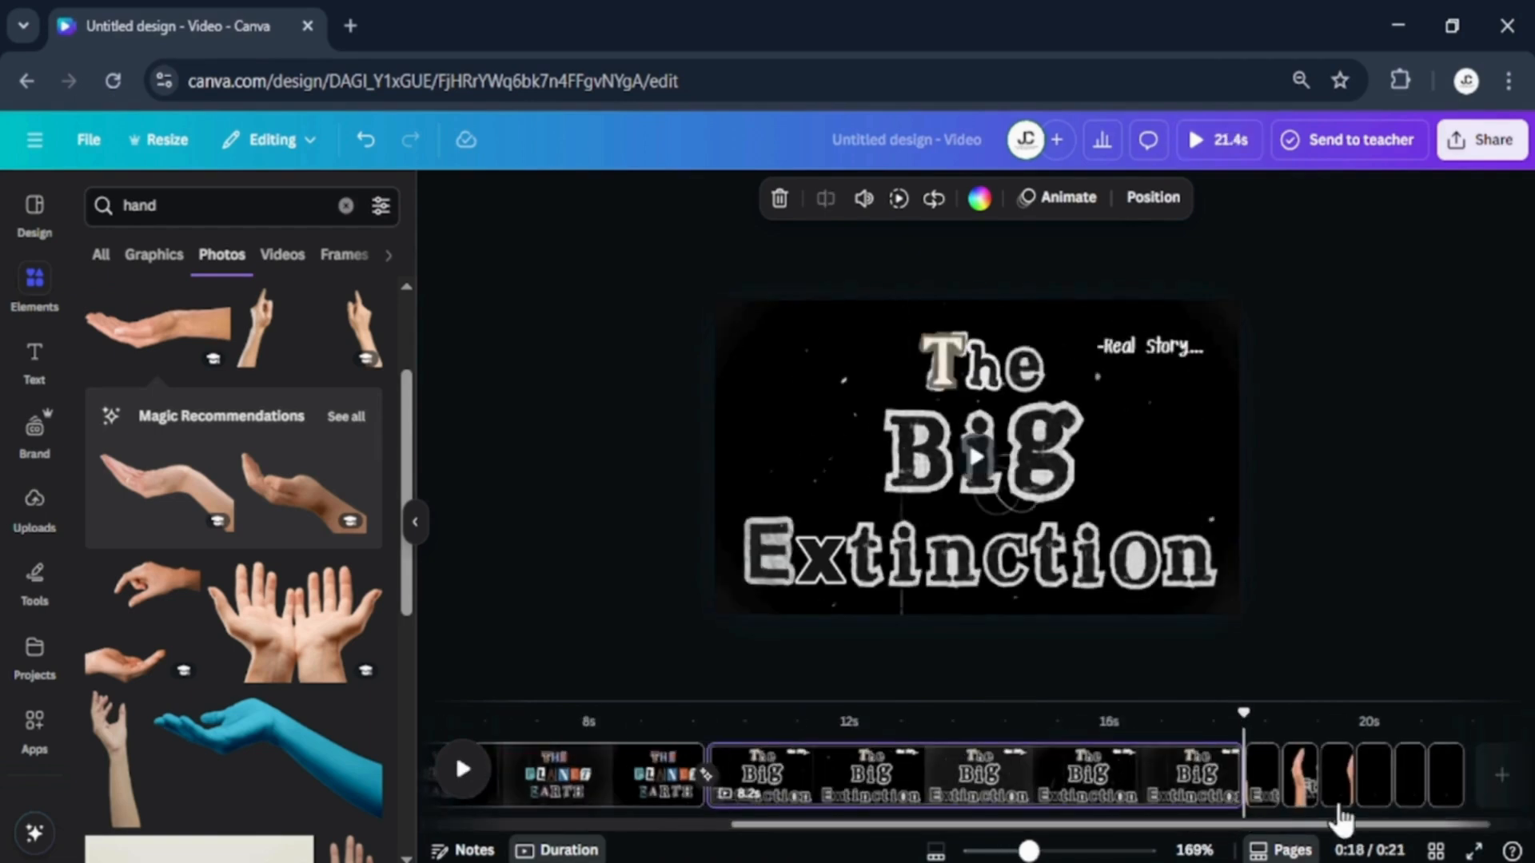
Apply the Match & Move transition between all pages and play back the hand sequence.
{"action": "left_click", "coordinate": [706, 774]}
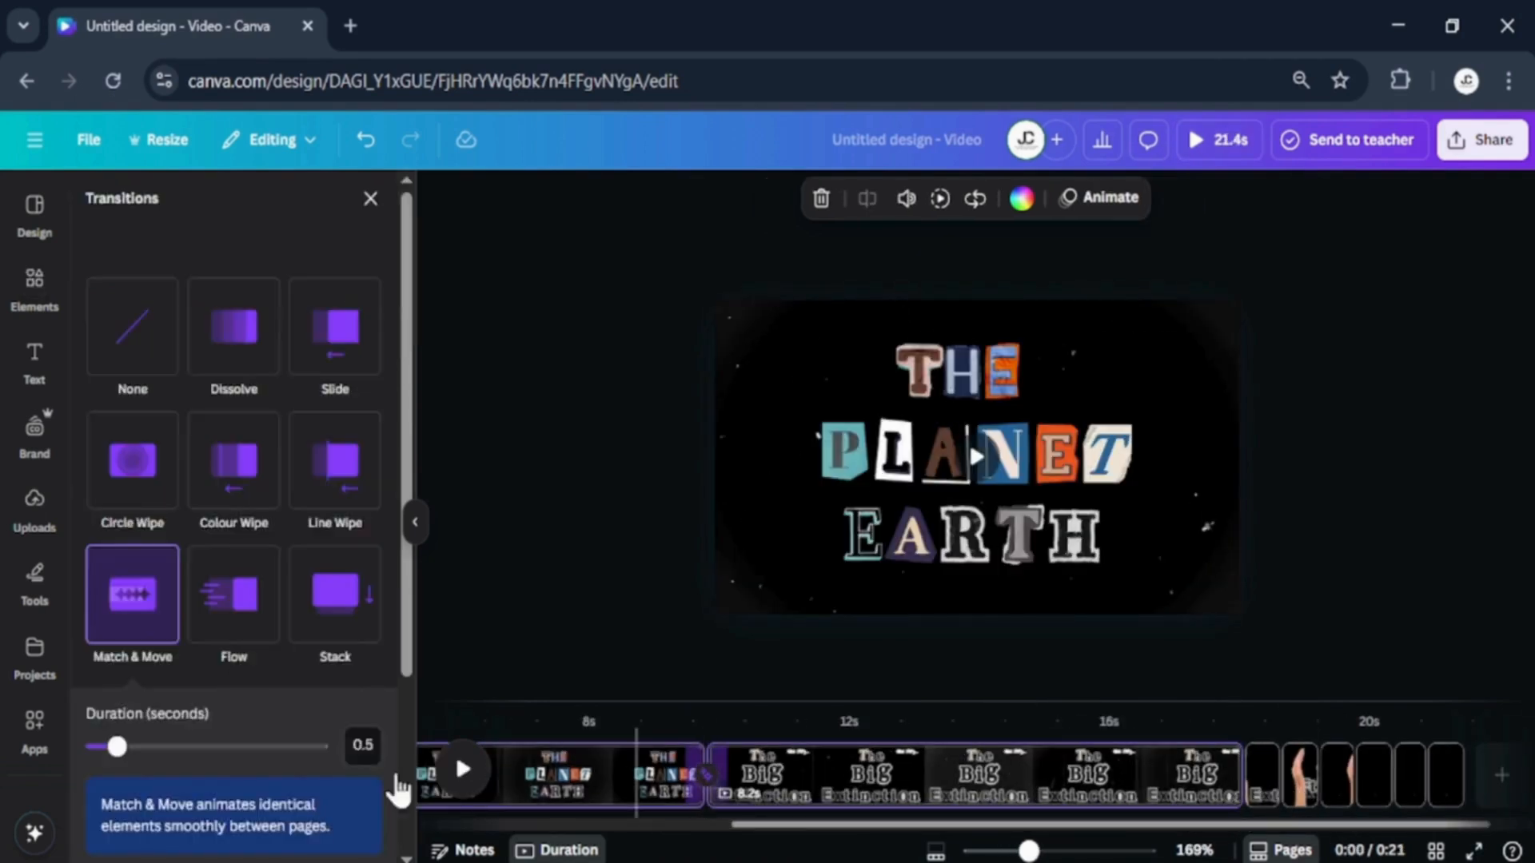
{"action": "scroll", "coordinate": [240, 759], "scroll_direction": "down", "scroll_amount": 5}
{"action": "left_click", "coordinate": [230, 832]}
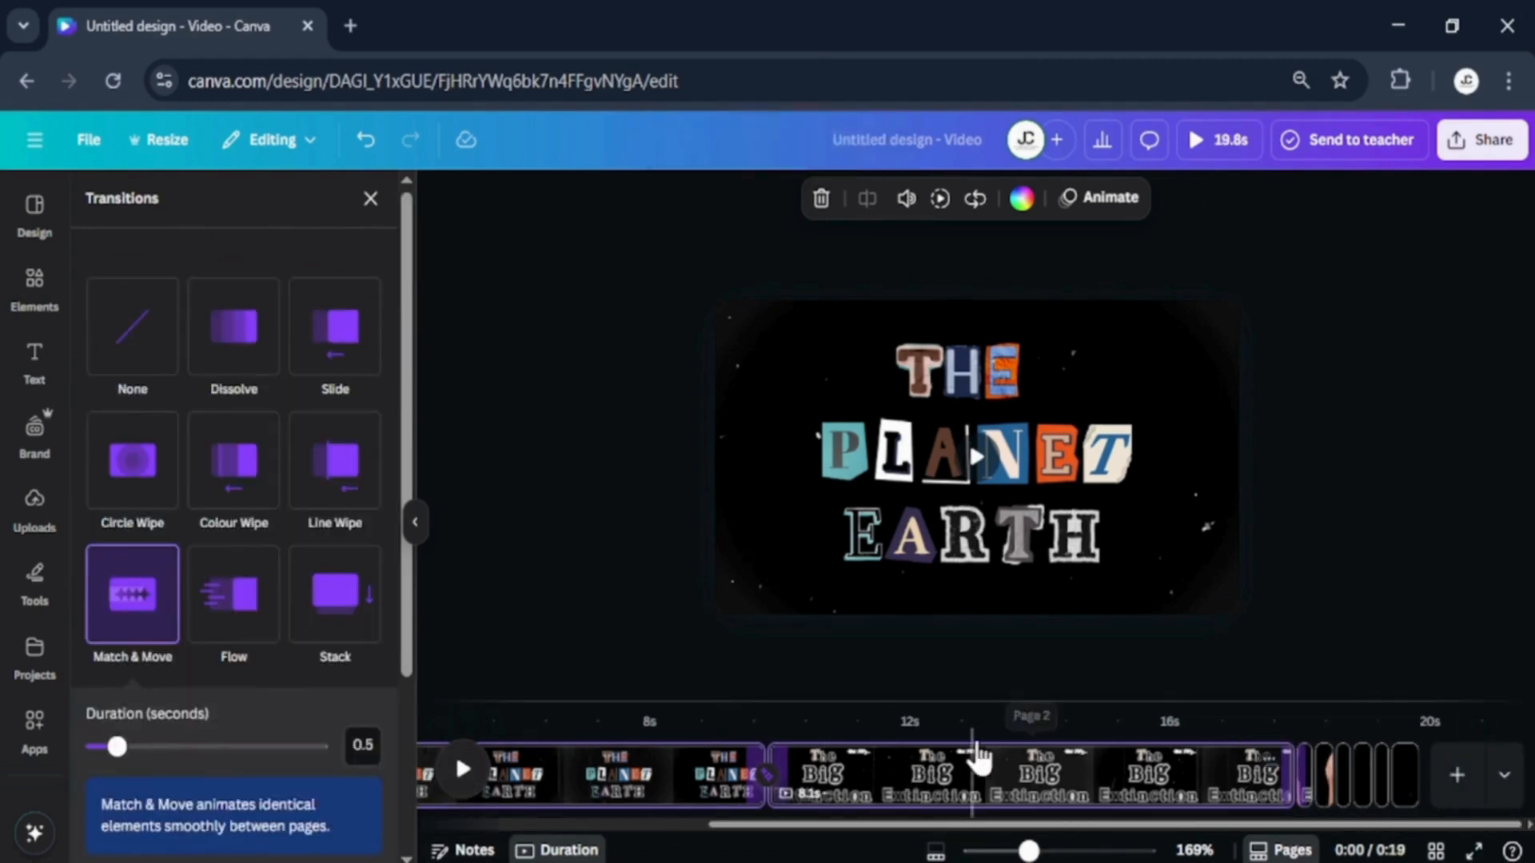
{"action": "left_click", "coordinate": [1159, 787]}
{"action": "left_click", "coordinate": [1211, 798]}
{"action": "key", "text": "space"}
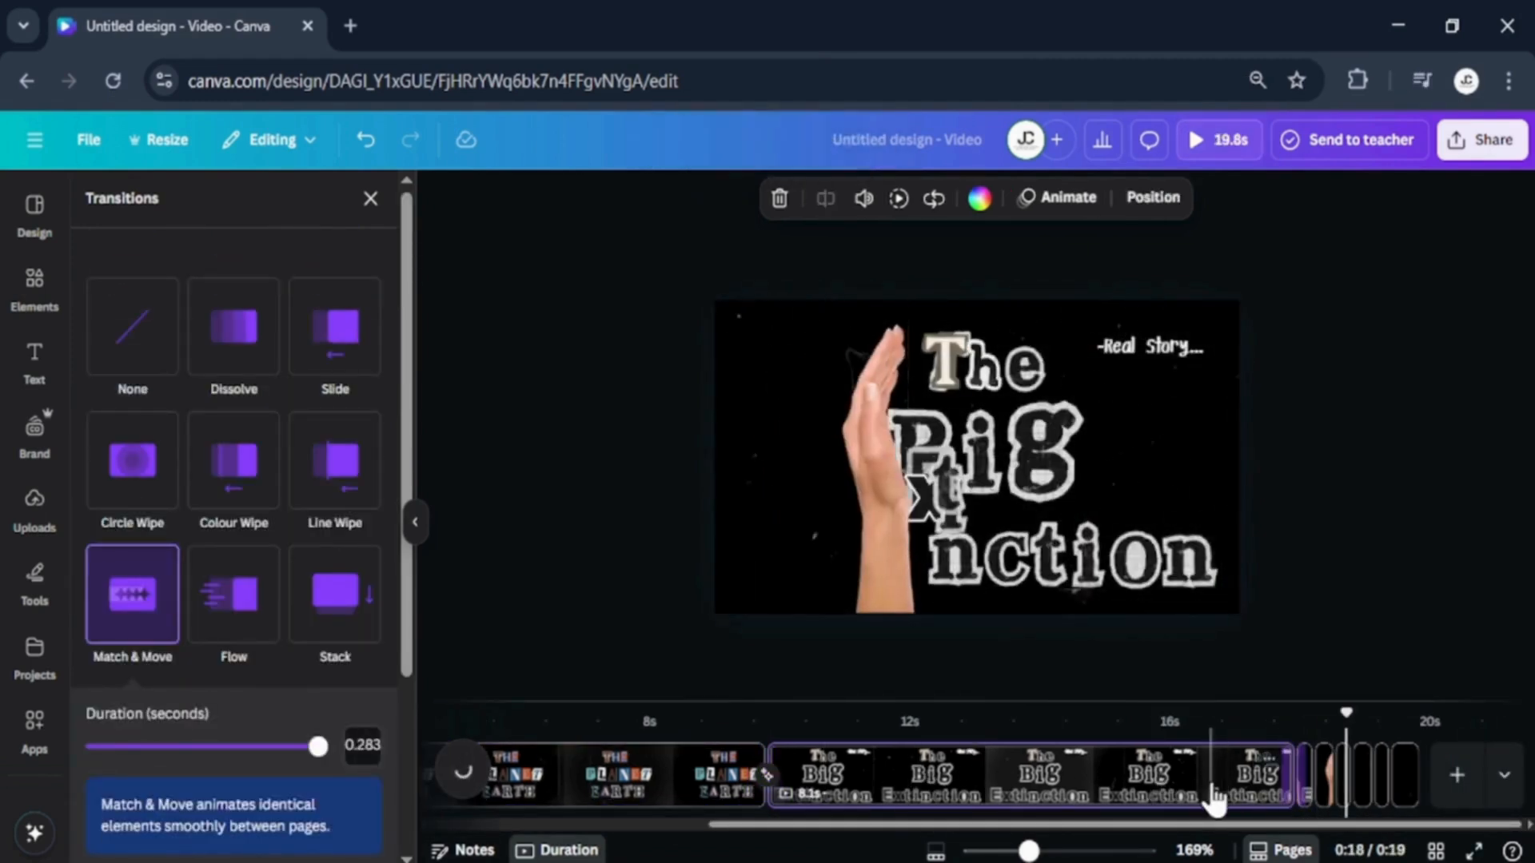
Add the recently used 10 s dark film video to the blank last page and make it fill the page.
{"action": "left_click", "coordinate": [288, 389]}
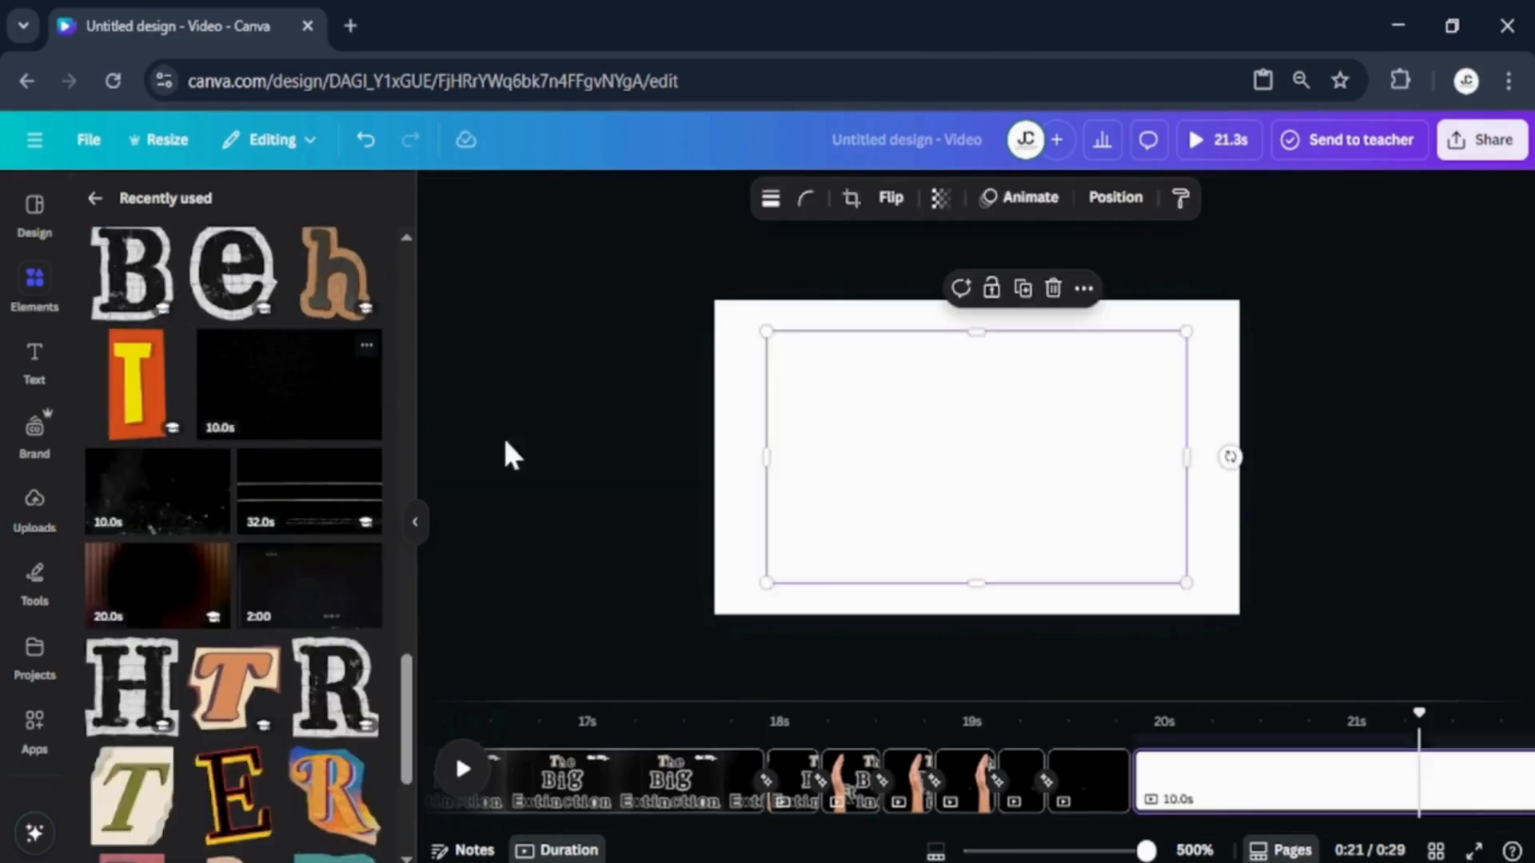
{"action": "left_click_drag", "start_coordinate": [1117, 497], "coordinate": [1239, 614]}
Copy the EARTH cutout letters from the first page and paste them onto the new dark last page.
{"action": "scroll", "coordinate": [803, 814], "scroll_direction": "left", "scroll_amount": 10}
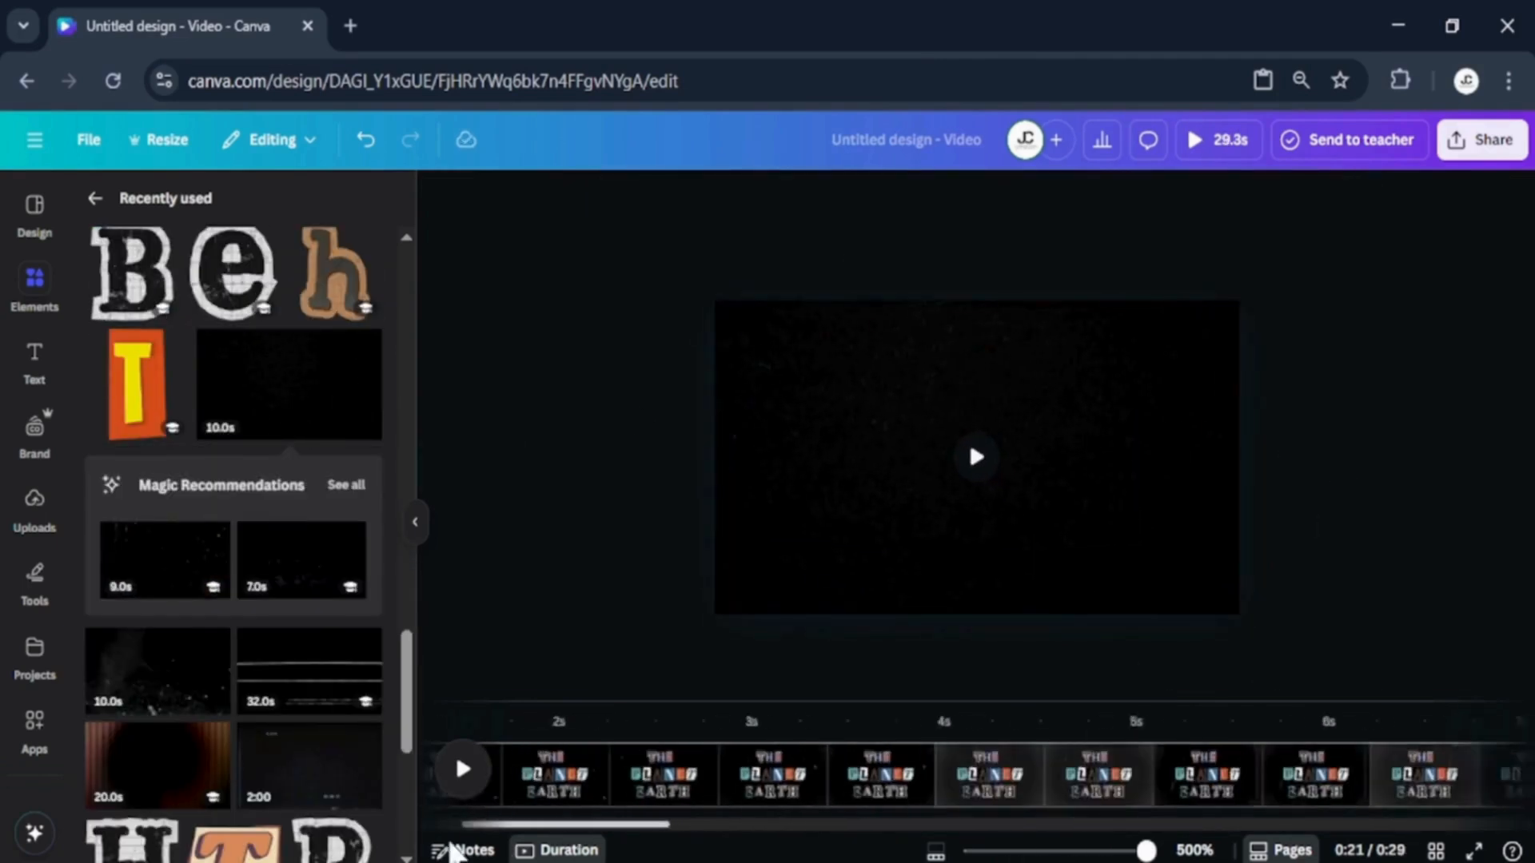
{"action": "left_click", "coordinate": [630, 774]}
{"action": "left_click_drag", "start_coordinate": [769, 552], "coordinate": [1071, 536]}
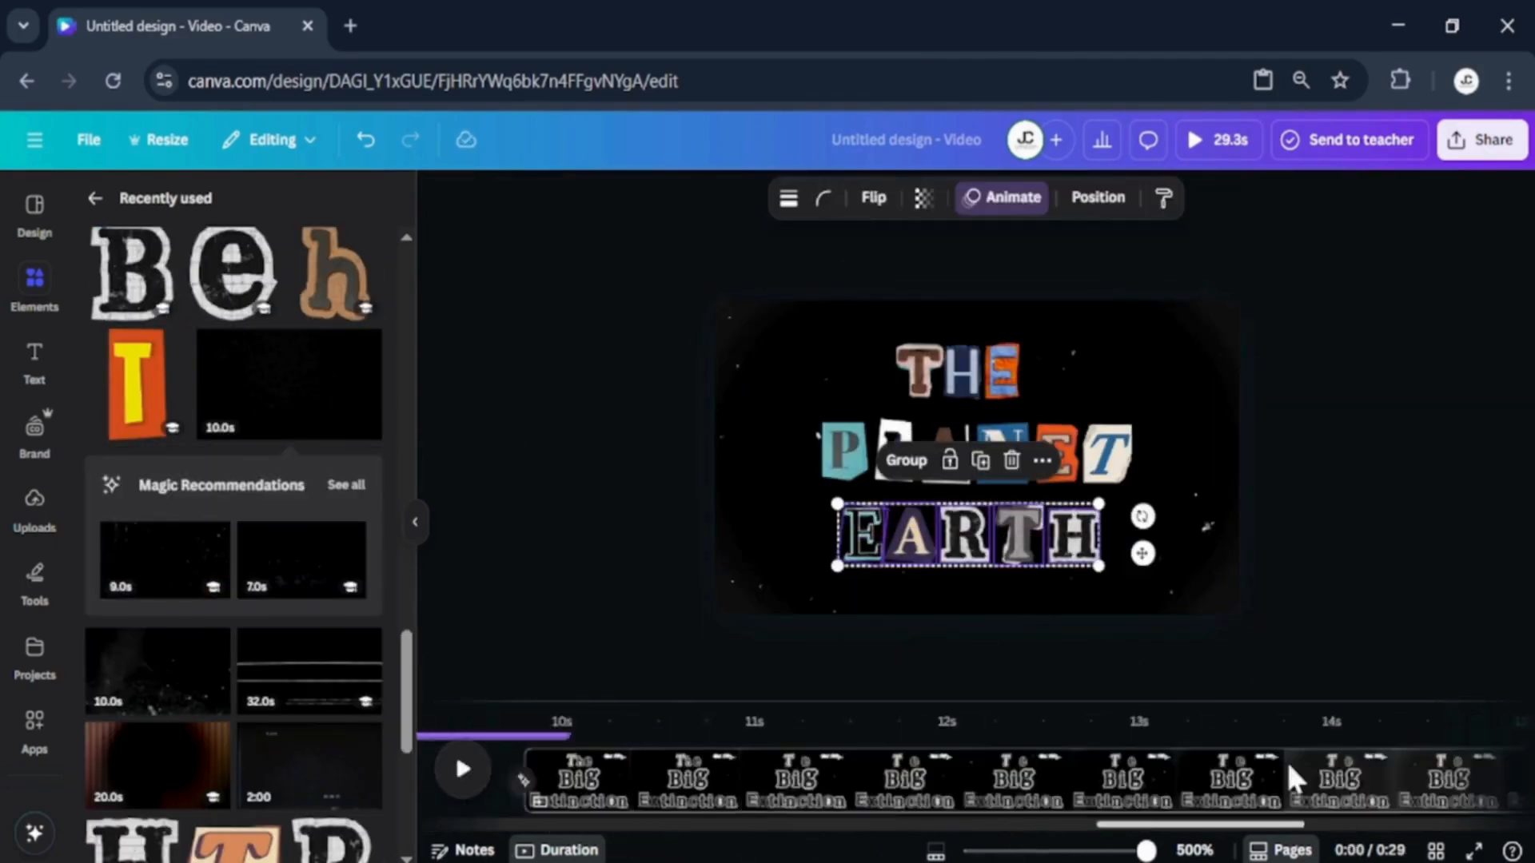
{"action": "scroll", "coordinate": [1288, 765], "scroll_direction": "right", "scroll_amount": 10}
{"action": "left_click", "coordinate": [901, 780]}
{"action": "key", "text": "ctrl+v"}
Trim the EARTH page's duration to about 1.5 s on the timeline.
{"action": "scroll", "coordinate": [1261, 805], "scroll_direction": "left", "scroll_amount": 4}
{"action": "left_click", "coordinate": [1210, 760]}
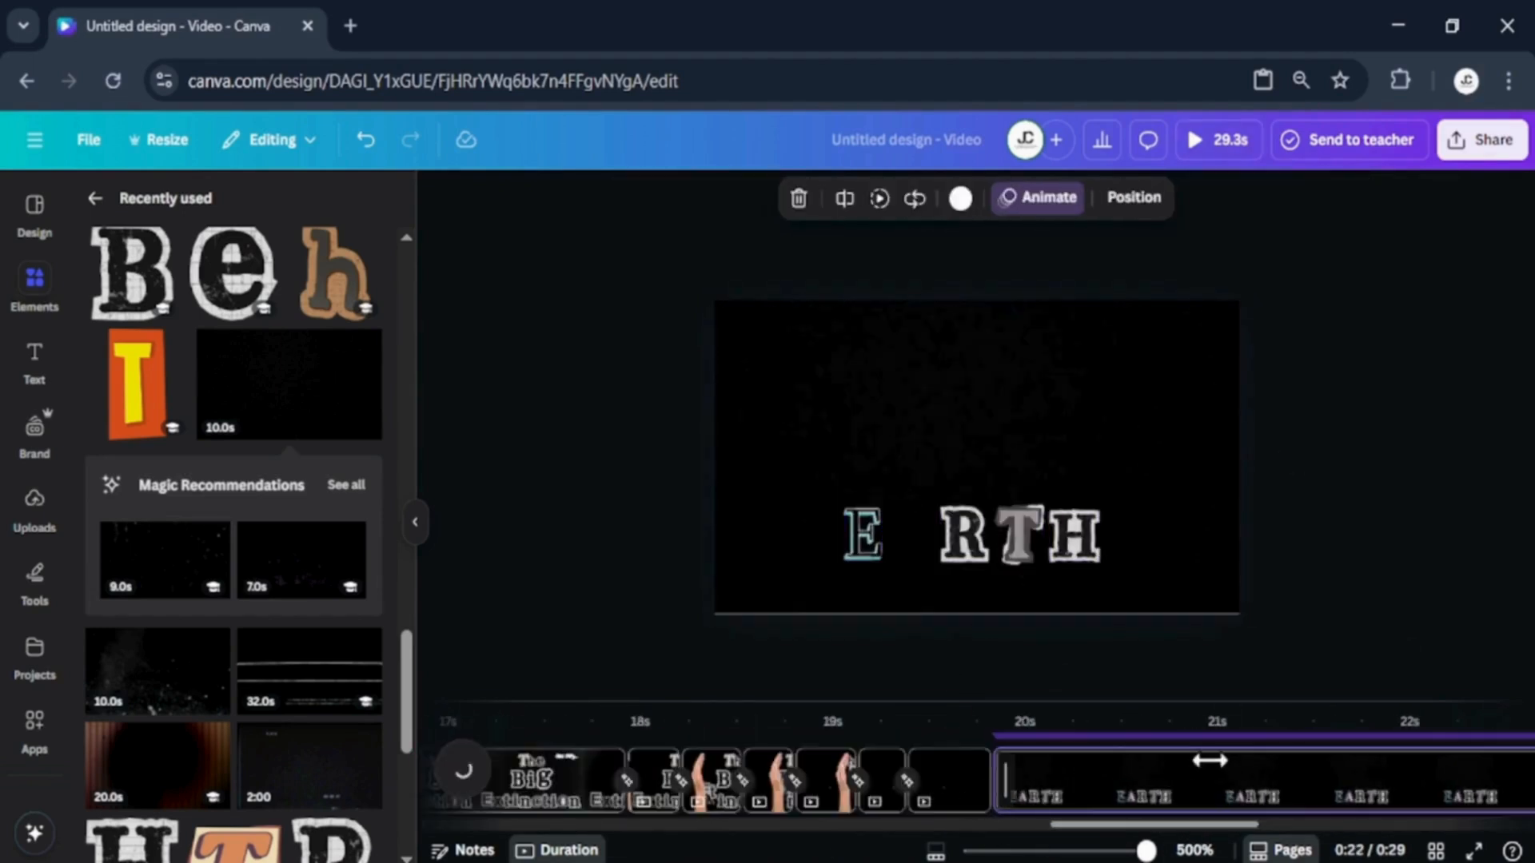
{"action": "left_click_drag", "start_coordinate": [1210, 761], "coordinate": [1285, 822]}
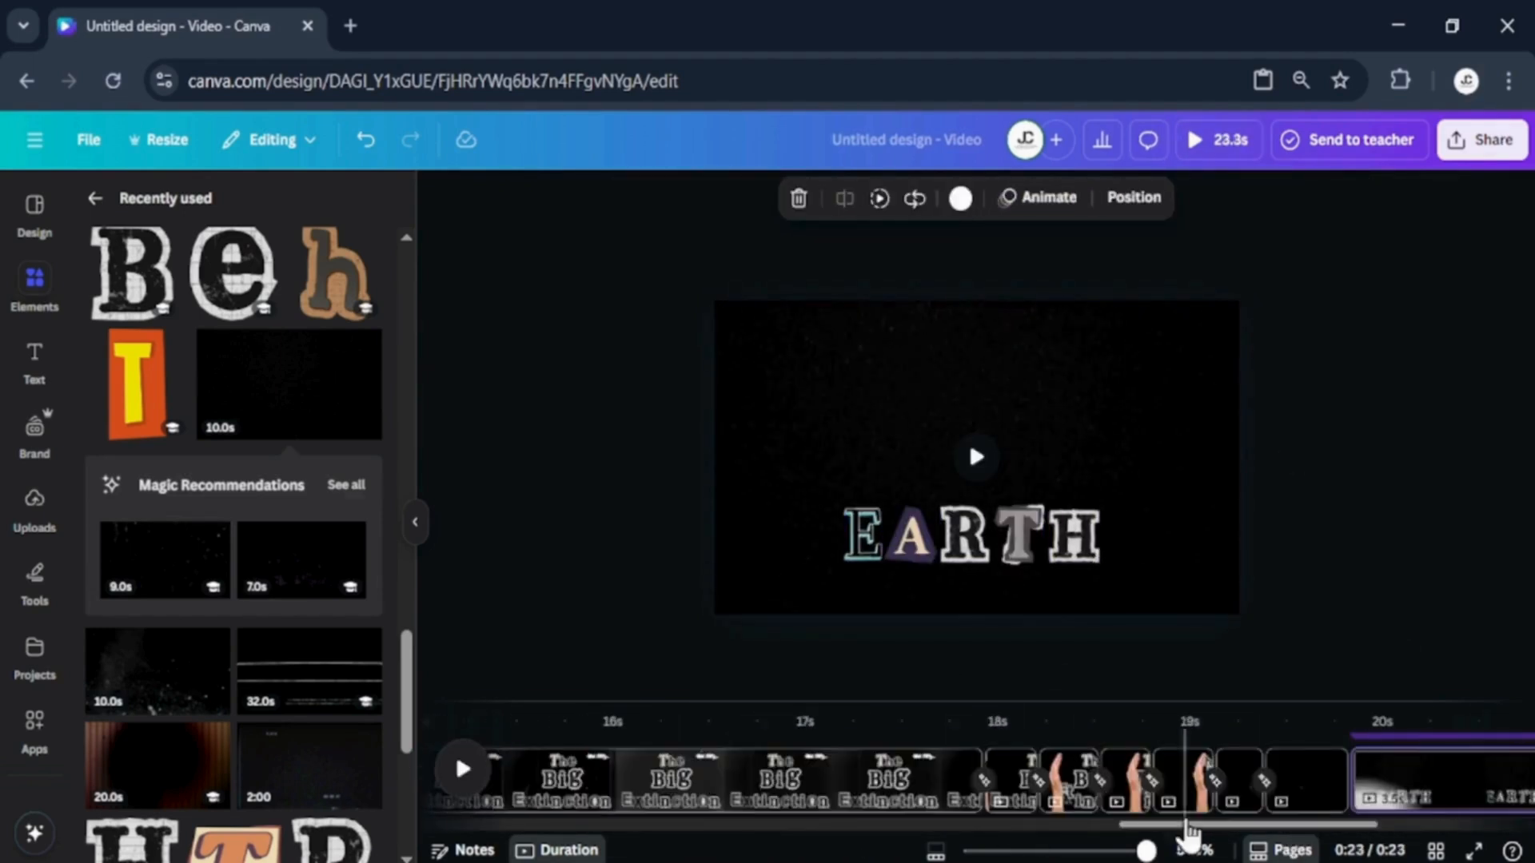
{"action": "left_click_drag", "start_coordinate": [1061, 786], "coordinate": [1003, 786]}
Search the elements for "earth" and examine the matching graphics for a suitable globe.
{"action": "scroll", "coordinate": [322, 603], "scroll_direction": "up", "scroll_amount": 8}
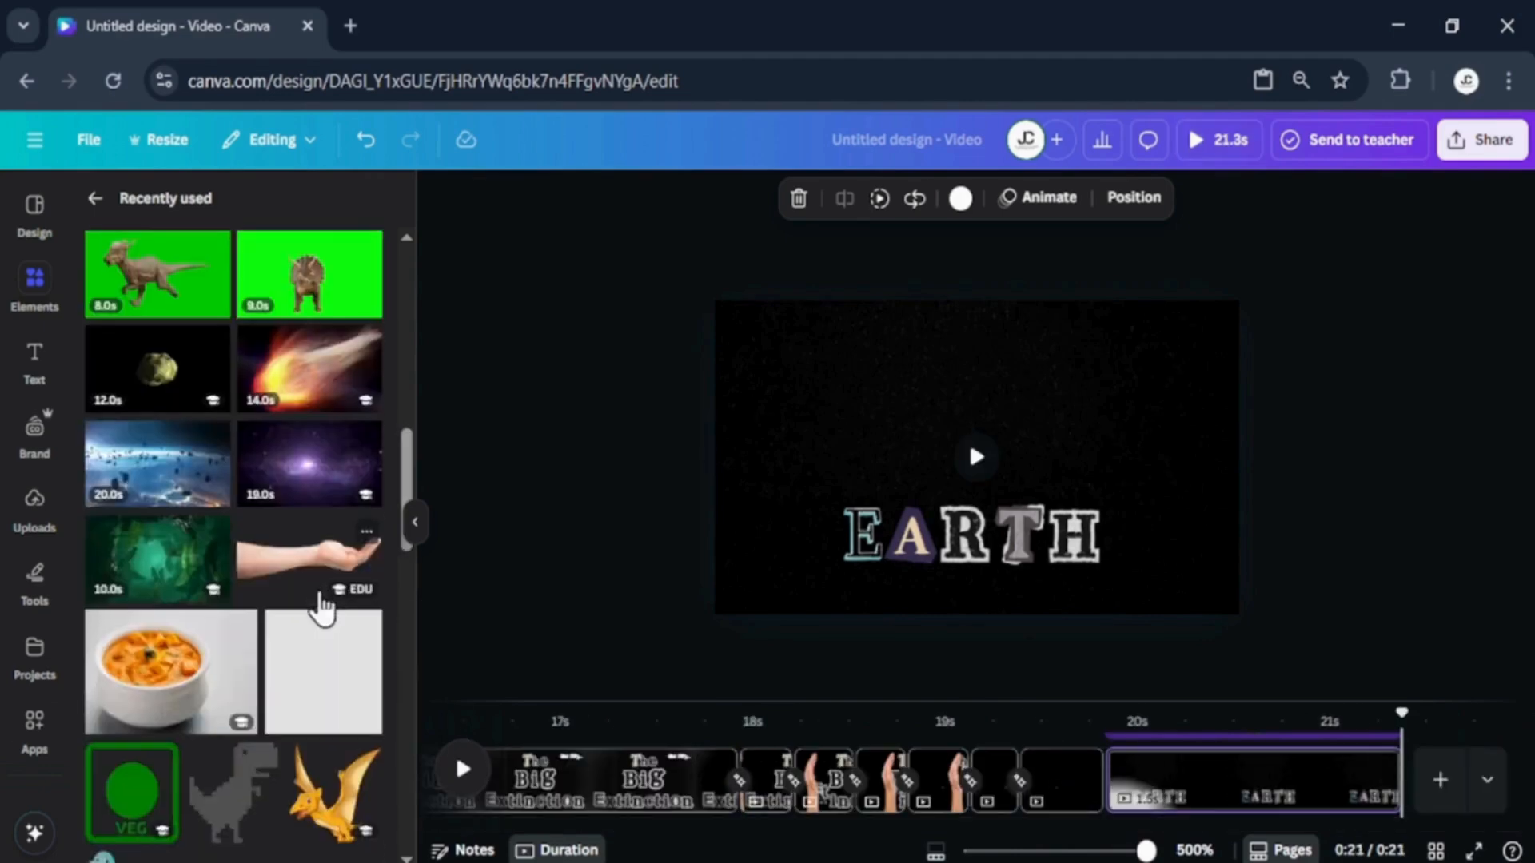
{"action": "scroll", "coordinate": [323, 603], "scroll_direction": "down", "scroll_amount": 9}
{"action": "left_click", "coordinate": [34, 361]}
{"action": "left_click", "coordinate": [35, 289]}
{"action": "left_click", "coordinate": [216, 205]}
{"action": "type", "text": "earth"}
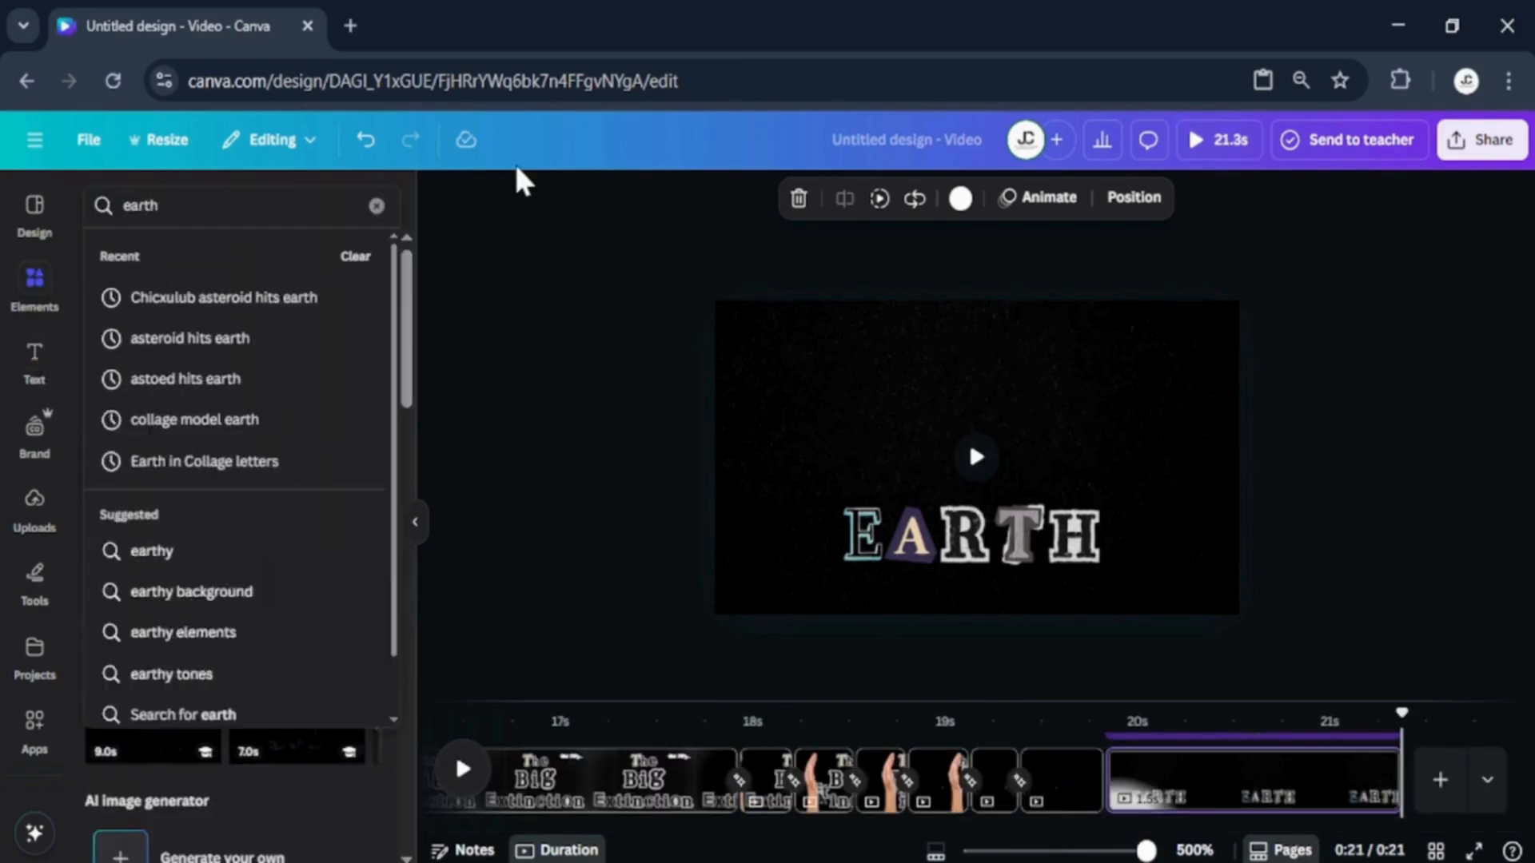
{"action": "key", "text": "Return"}
{"action": "left_click", "coordinate": [154, 254]}
{"action": "scroll", "coordinate": [297, 550], "scroll_direction": "down", "scroll_amount": 5}
{"action": "scroll", "coordinate": [300, 572], "scroll_direction": "down", "scroll_amount": 5}
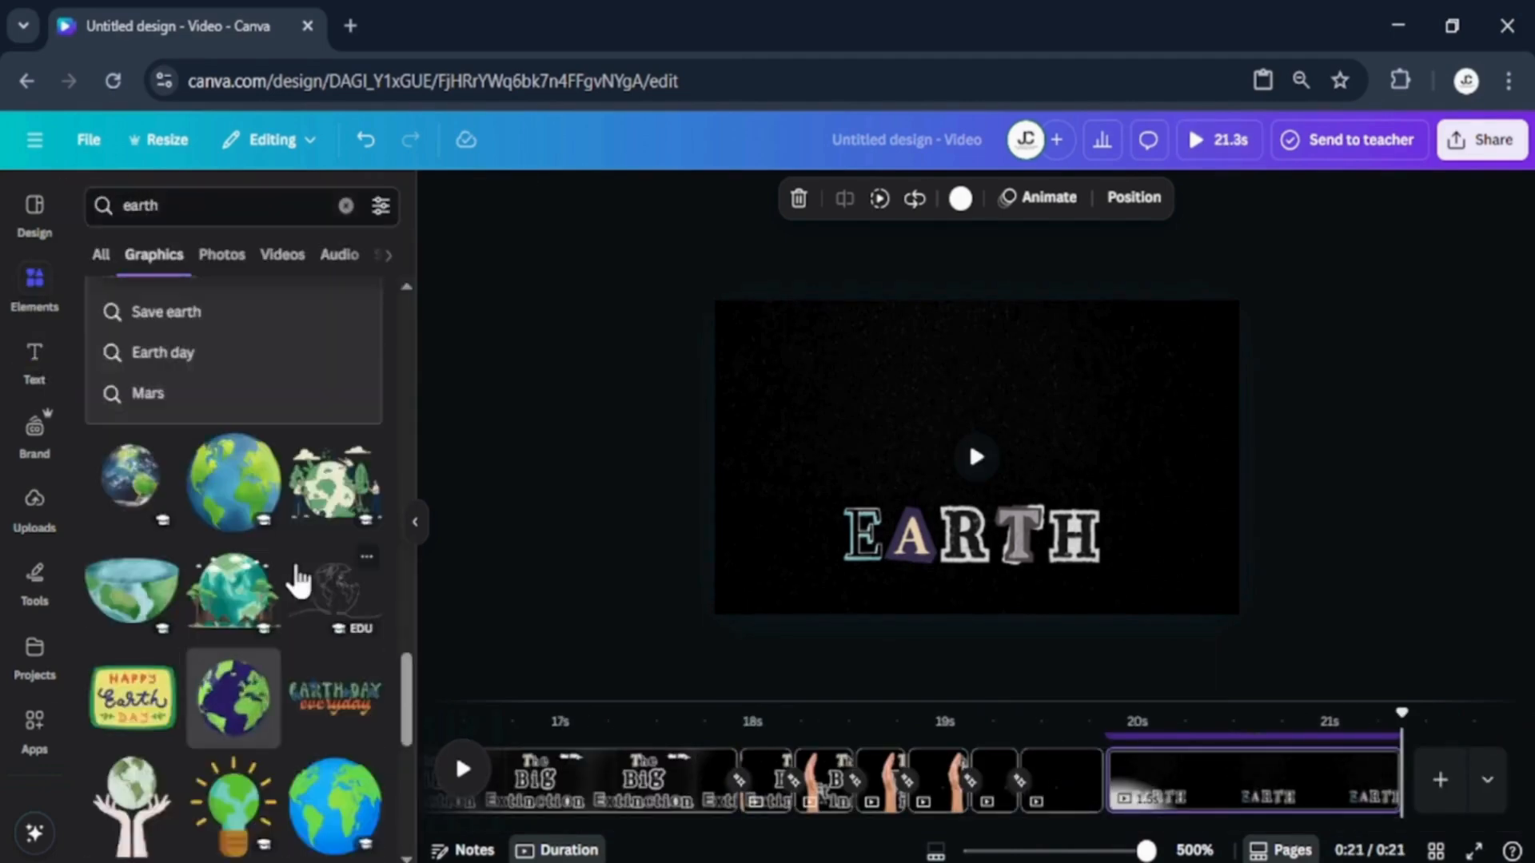
Search the graphics for "earth collage" and add a cartoon globe with clouds above the EARTH letters.
{"action": "left_click", "coordinate": [213, 206]}
{"action": "type", "text": "collage"}
{"action": "key", "text": "Return"}
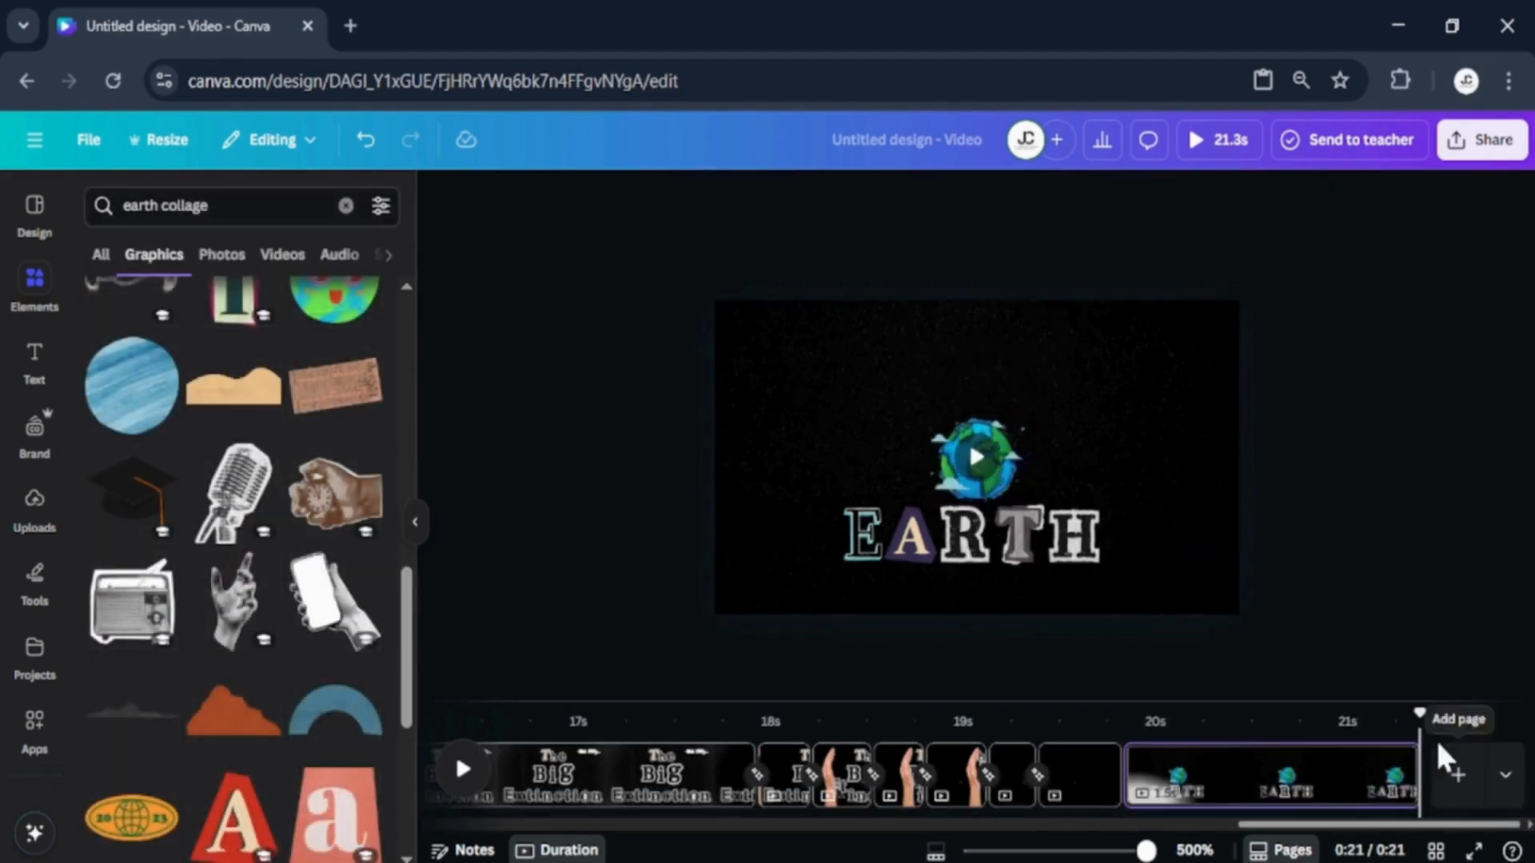
Duplicate the EARTH page and, on the copy, remove the letters and enlarge and rotate the globe.
{"action": "left_click", "coordinate": [1390, 759]}
{"action": "left_click", "coordinate": [1287, 447]}
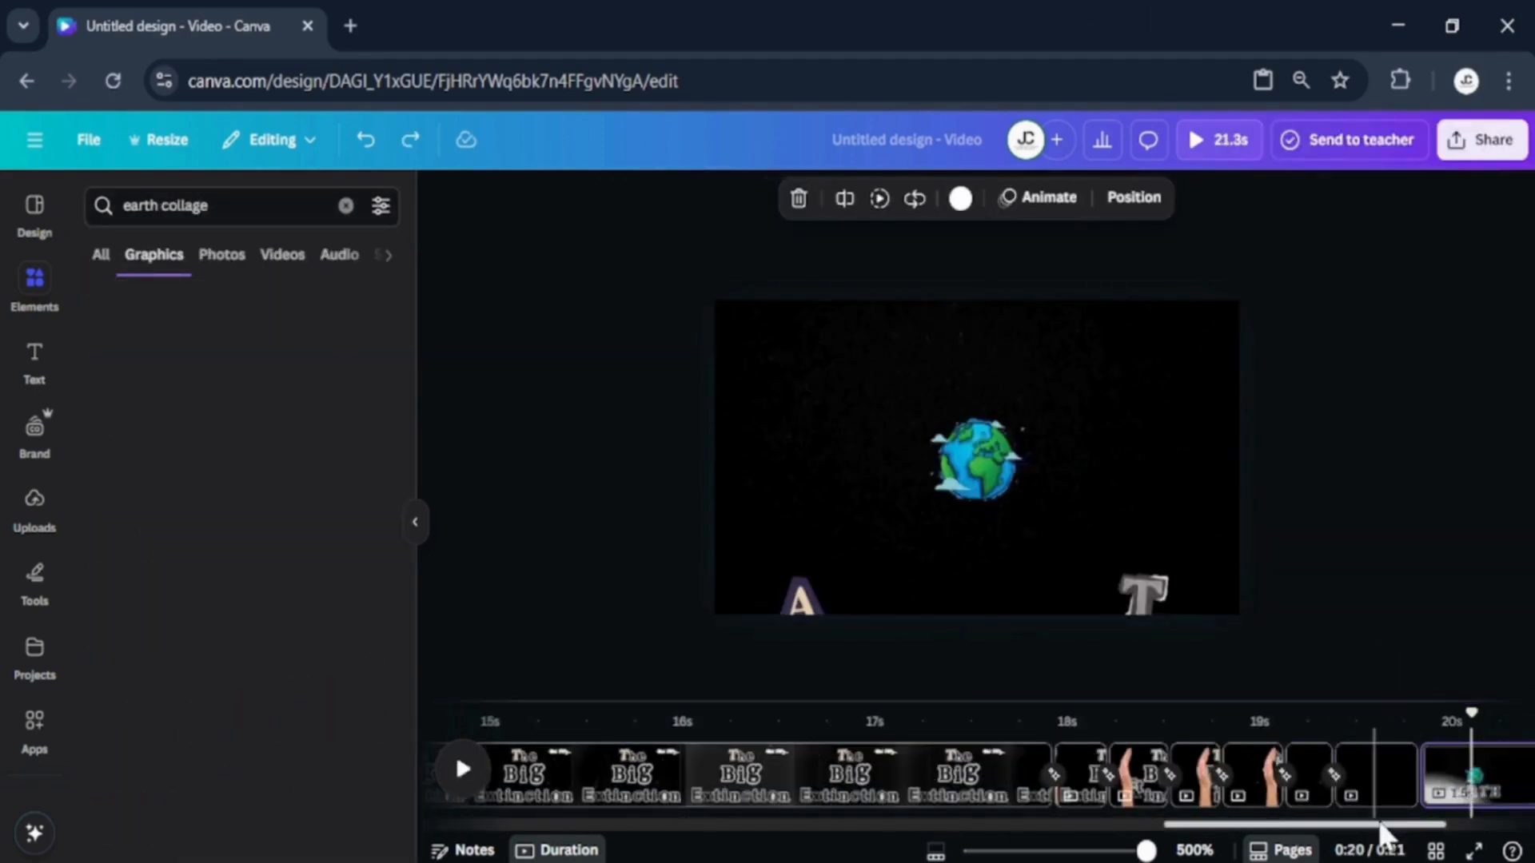
{"action": "left_click_drag", "start_coordinate": [1380, 825], "coordinate": [1457, 825]}
{"action": "left_click", "coordinate": [1391, 759]}
{"action": "left_click", "coordinate": [1340, 400]}
{"action": "left_click", "coordinate": [1096, 591]}
{"action": "left_click_drag", "start_coordinate": [1139, 543], "coordinate": [1097, 543]}
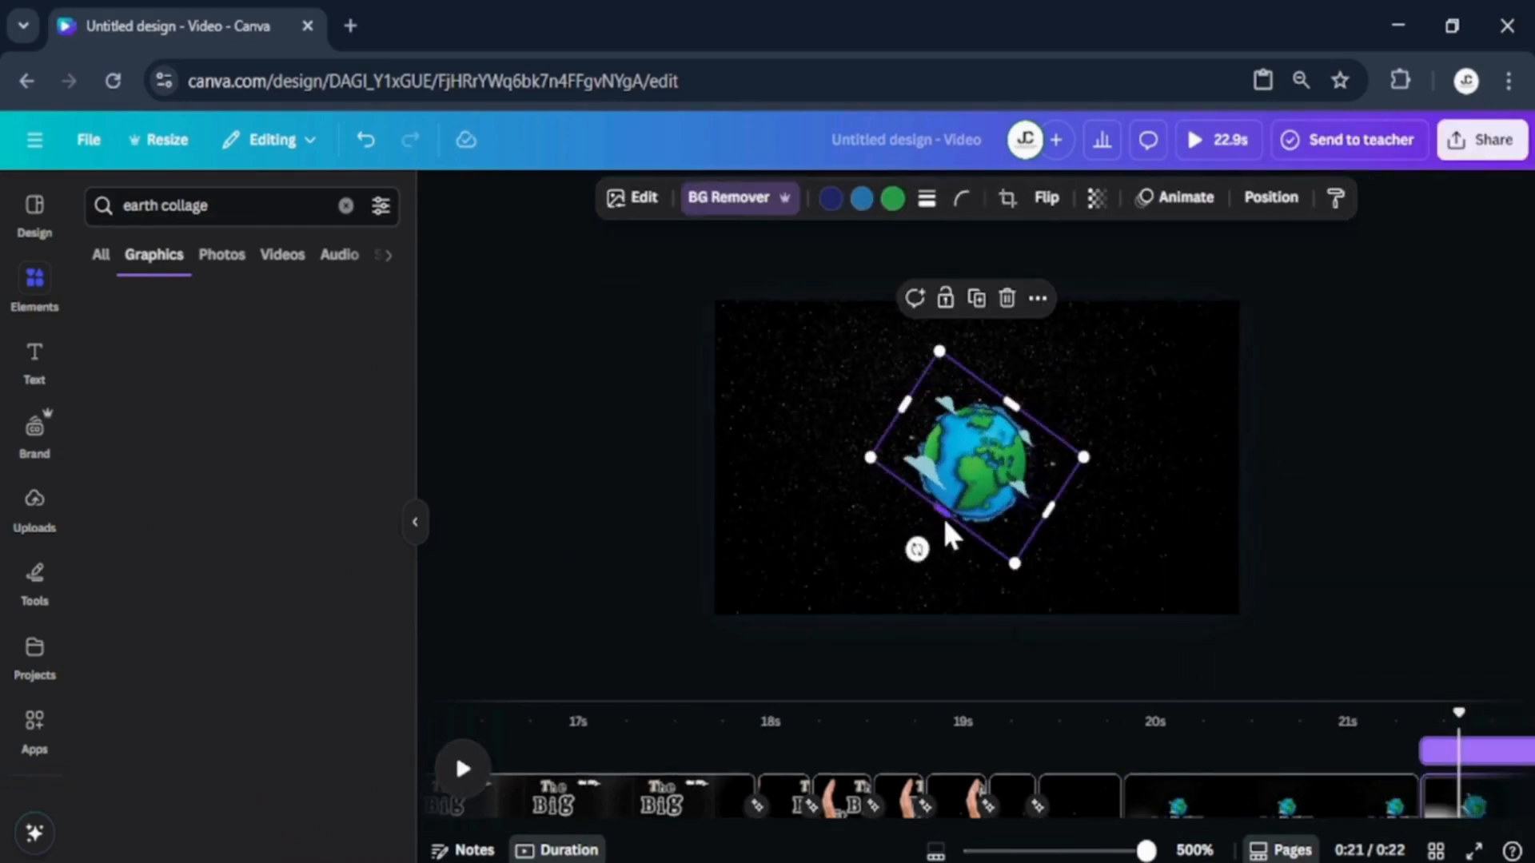
Trim the letterless globe page to about 0.9 s, then duplicate it and enlarge the globe on the copy.
{"action": "left_click_drag", "start_coordinate": [1402, 772], "coordinate": [1299, 806]}
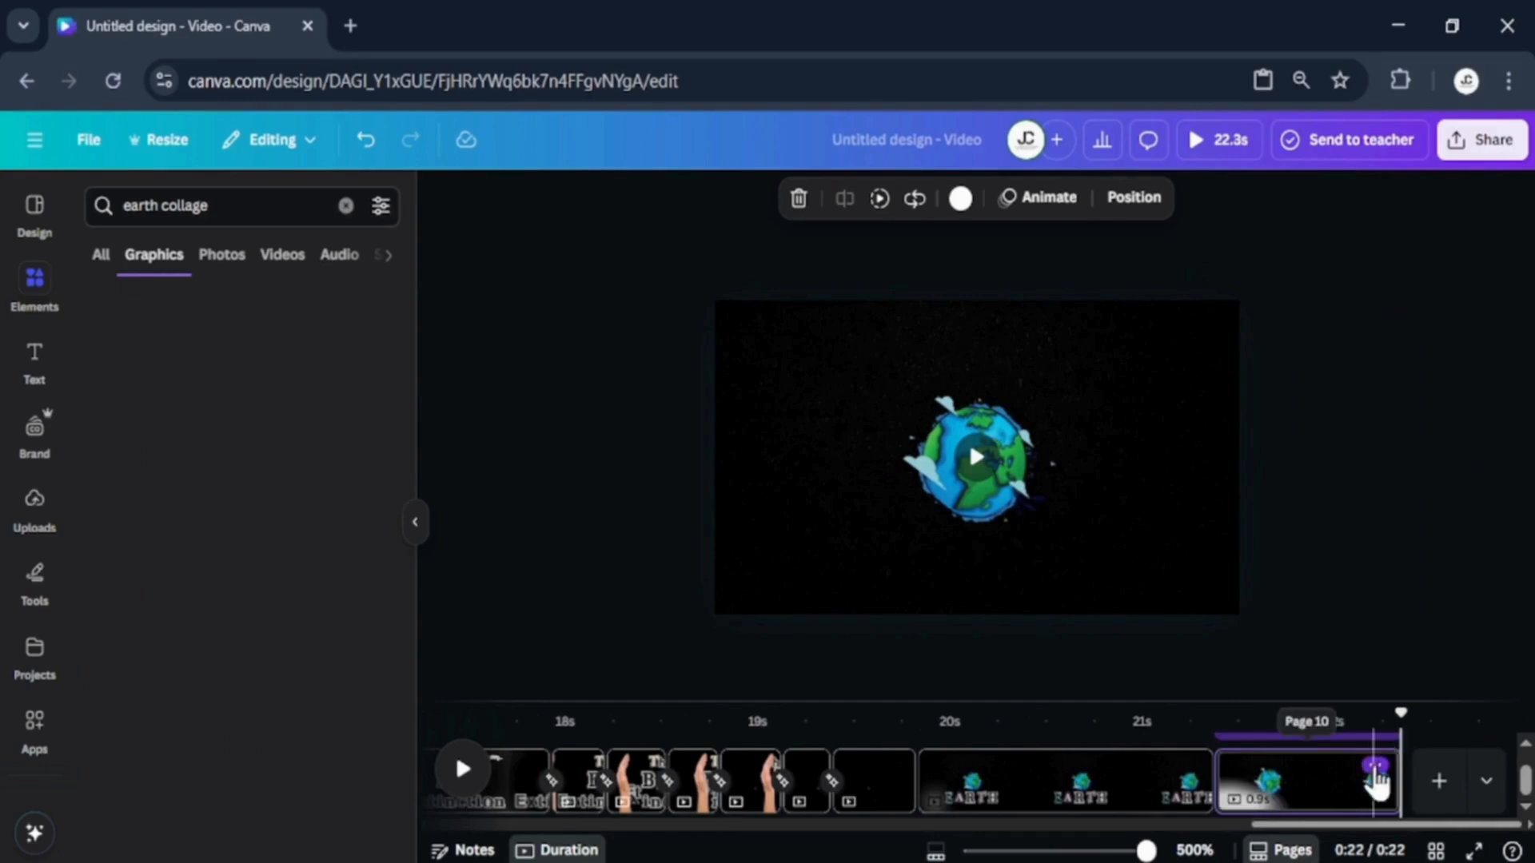
{"action": "left_click", "coordinate": [1374, 769]}
{"action": "left_click", "coordinate": [1319, 336]}
{"action": "left_click", "coordinate": [1473, 790]}
{"action": "left_click", "coordinate": [1040, 523]}
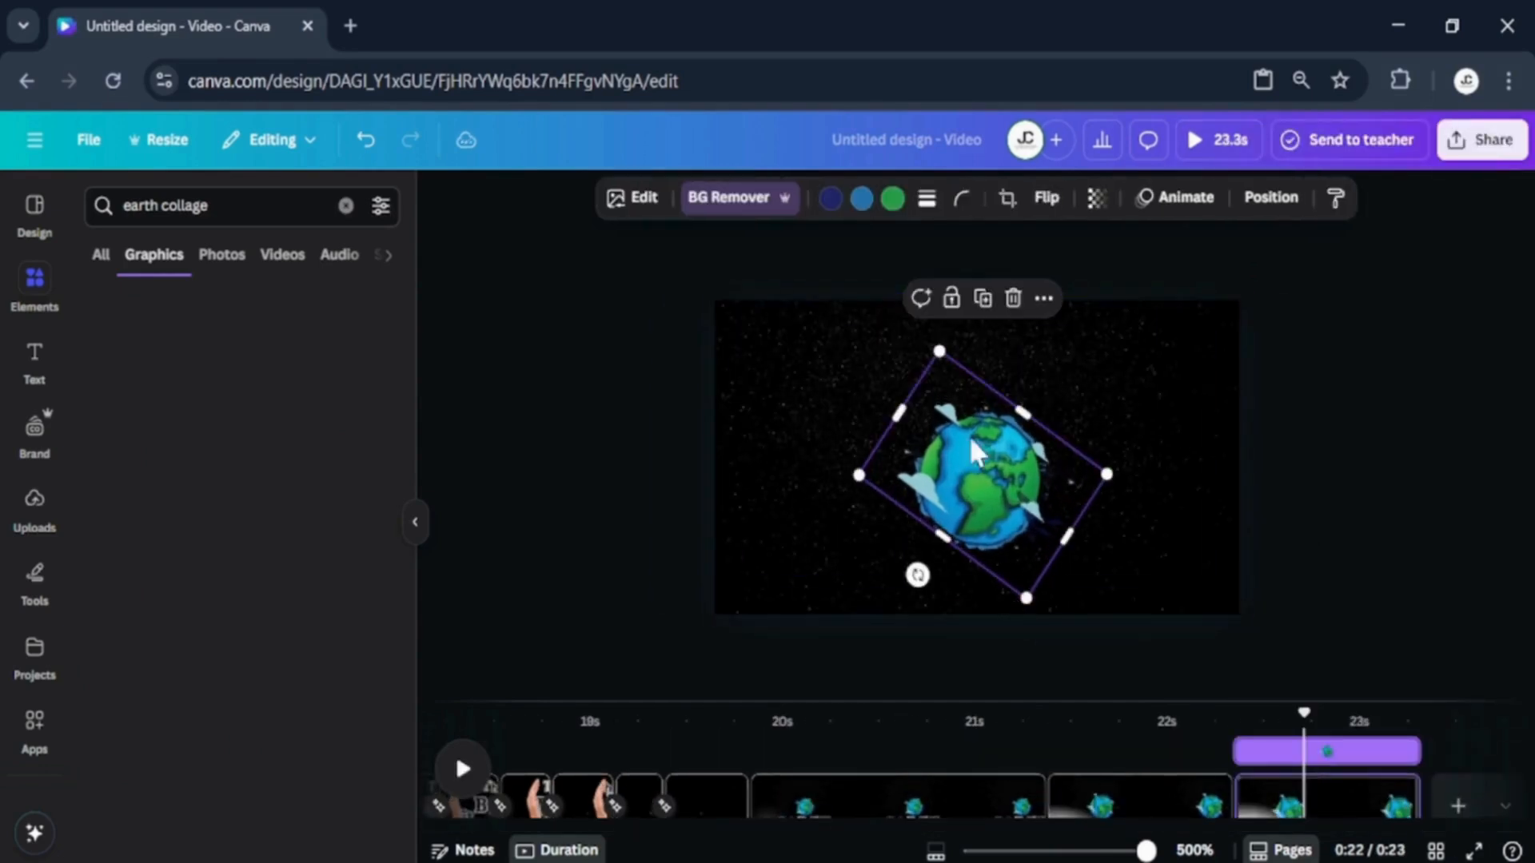
Duplicate the last globe page and, on the copy, rotate the globe further and enlarge it to nearly the page's full height.
{"action": "left_click", "coordinate": [1394, 765]}
{"action": "left_click", "coordinate": [1315, 402]}
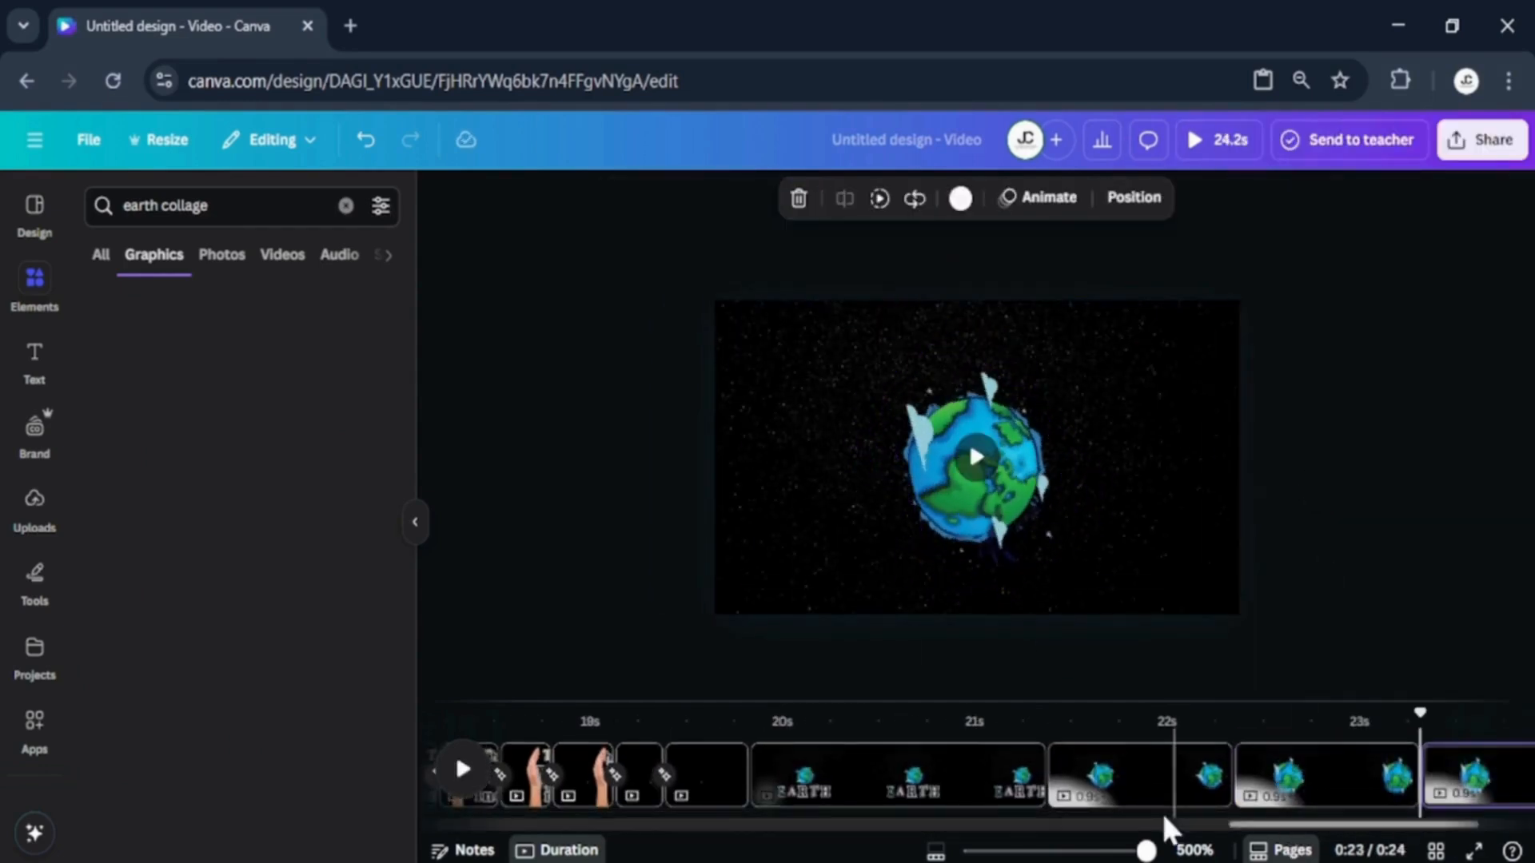
{"action": "left_click", "coordinate": [1169, 825]}
{"action": "left_click", "coordinate": [1304, 792]}
{"action": "left_click", "coordinate": [971, 467]}
{"action": "left_click_drag", "start_coordinate": [864, 502], "coordinate": [902, 426]}
{"action": "left_click_drag", "start_coordinate": [1152, 384], "coordinate": [1239, 322]}
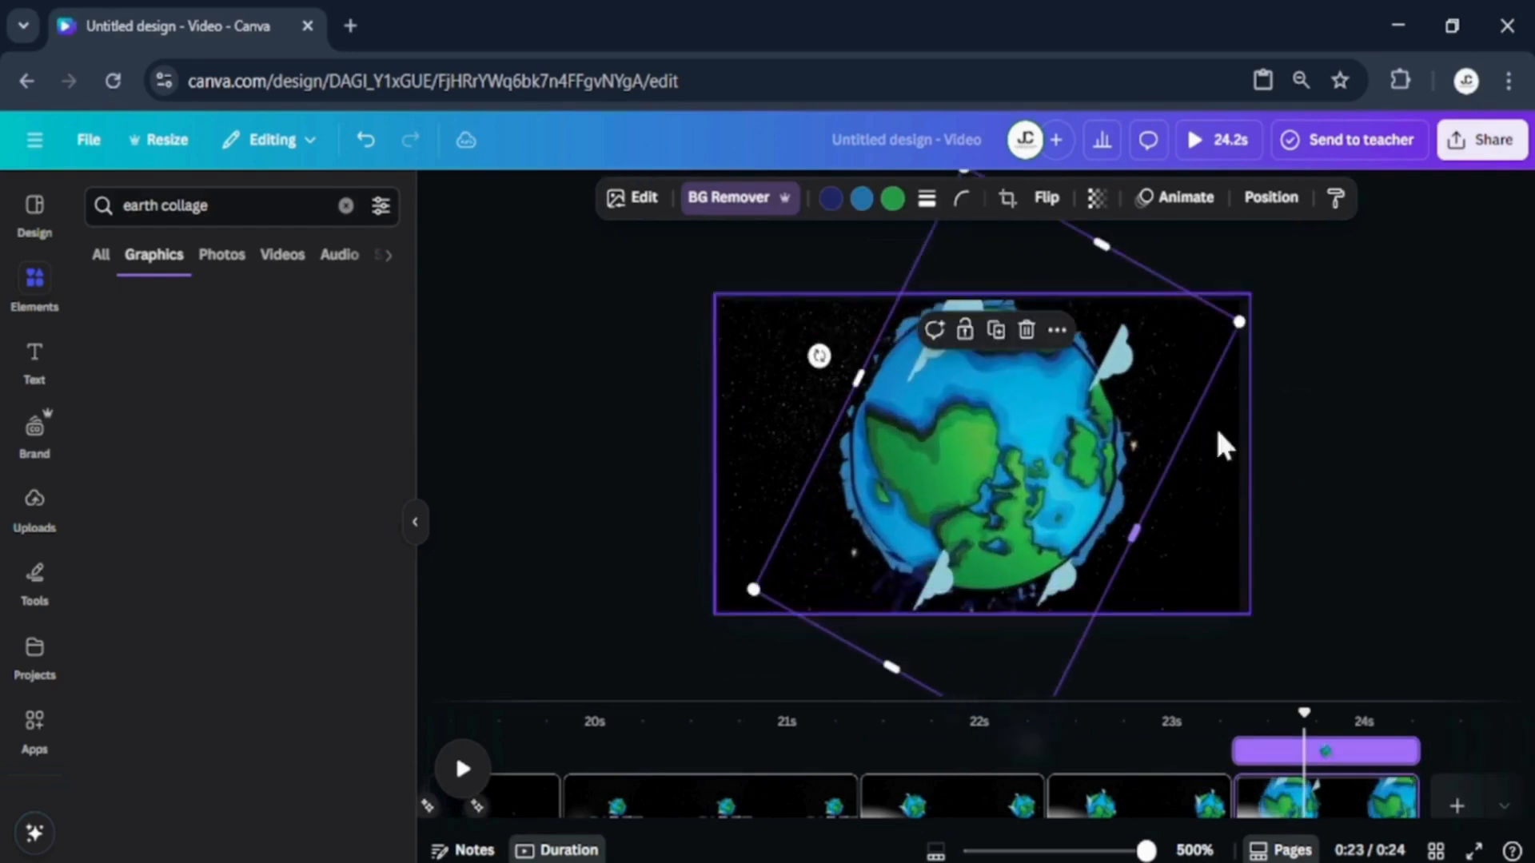
Create another copy of the large-globe page and rotate and enlarge its globe past the page's upper and lower edges.
{"action": "left_click", "coordinate": [1394, 765]}
{"action": "left_click", "coordinate": [1315, 401]}
{"action": "left_click", "coordinate": [989, 787]}
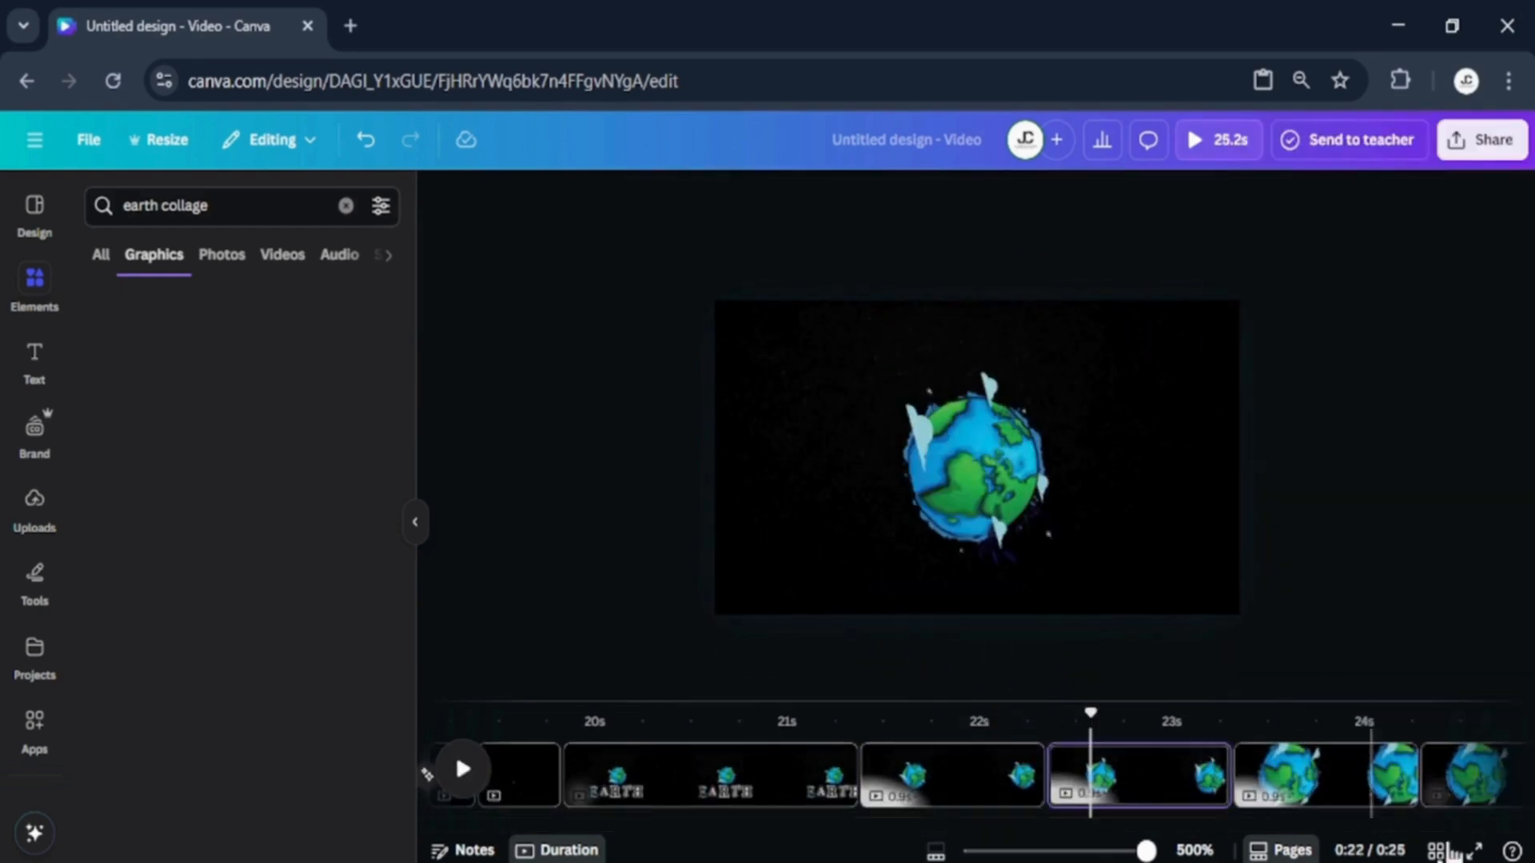
{"action": "scroll", "coordinate": [1415, 791], "scroll_direction": "right", "scroll_amount": 2}
{"action": "left_click", "coordinate": [1349, 781]}
{"action": "left_click", "coordinate": [1000, 521]}
{"action": "left_click_drag", "start_coordinate": [1074, 454], "coordinate": [1074, 457]}
{"action": "scroll", "coordinate": [915, 586], "scroll_direction": "down", "scroll_amount": 3}
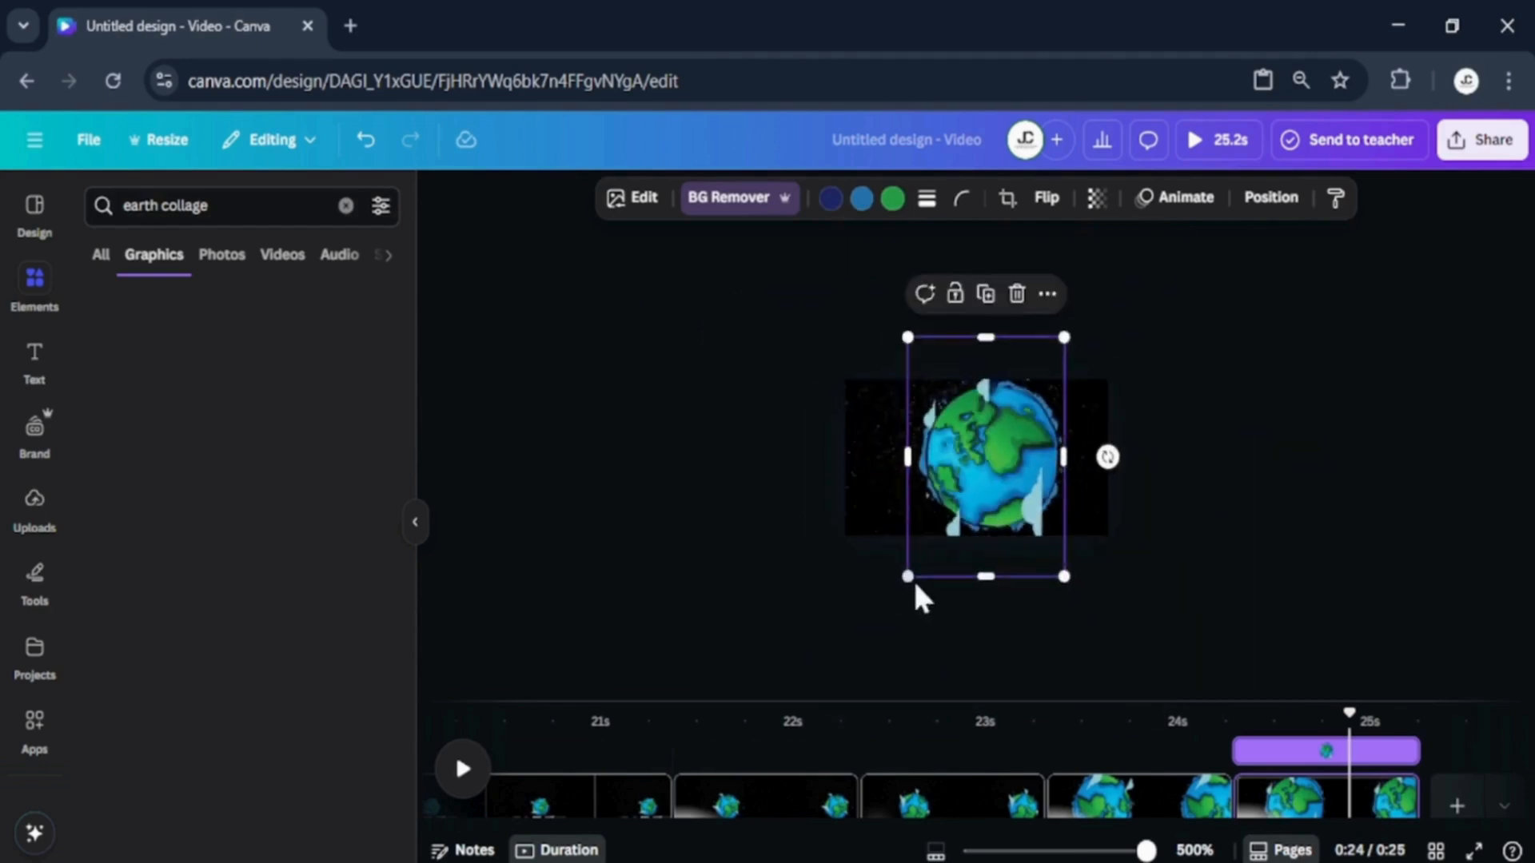
{"action": "left_click_drag", "start_coordinate": [1120, 308], "coordinate": [1124, 301]}
{"action": "left_click_drag", "start_coordinate": [1139, 469], "coordinate": [1136, 506]}
Duplicate the last globe page, enlarge the globe until it fills the copy, and add transitions between the globe pages.
{"action": "left_click", "coordinate": [1393, 765]}
{"action": "left_click", "coordinate": [1343, 401]}
{"action": "left_click", "coordinate": [1459, 788]}
{"action": "left_click", "coordinate": [999, 512]}
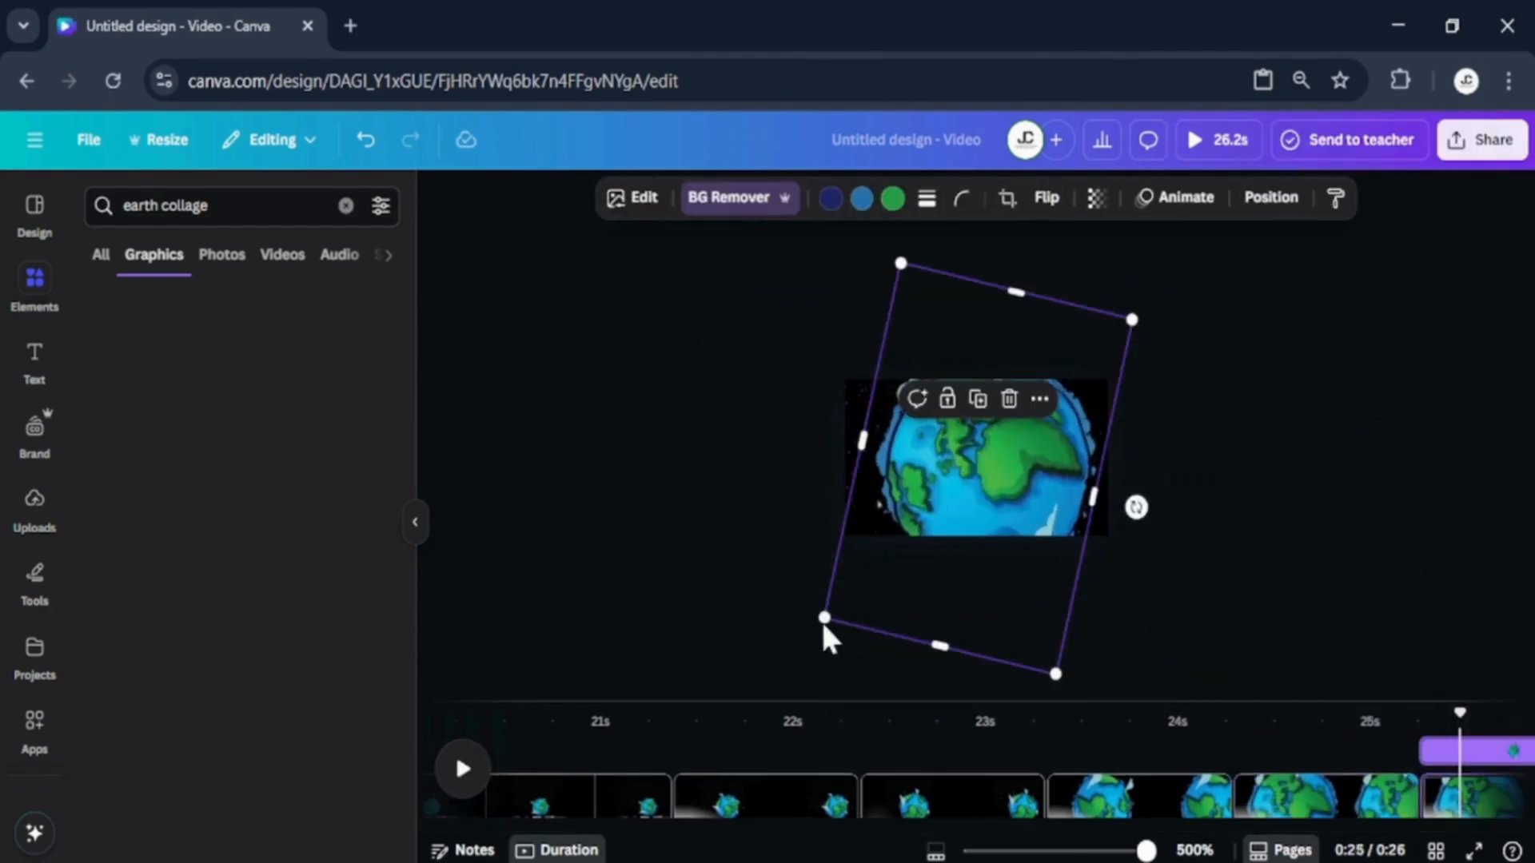
{"action": "left_click", "coordinate": [1231, 791]}
Add a page with the recently used green jungle video set as its background and trim it to about 1.8 s.
{"action": "left_click", "coordinate": [1458, 774]}
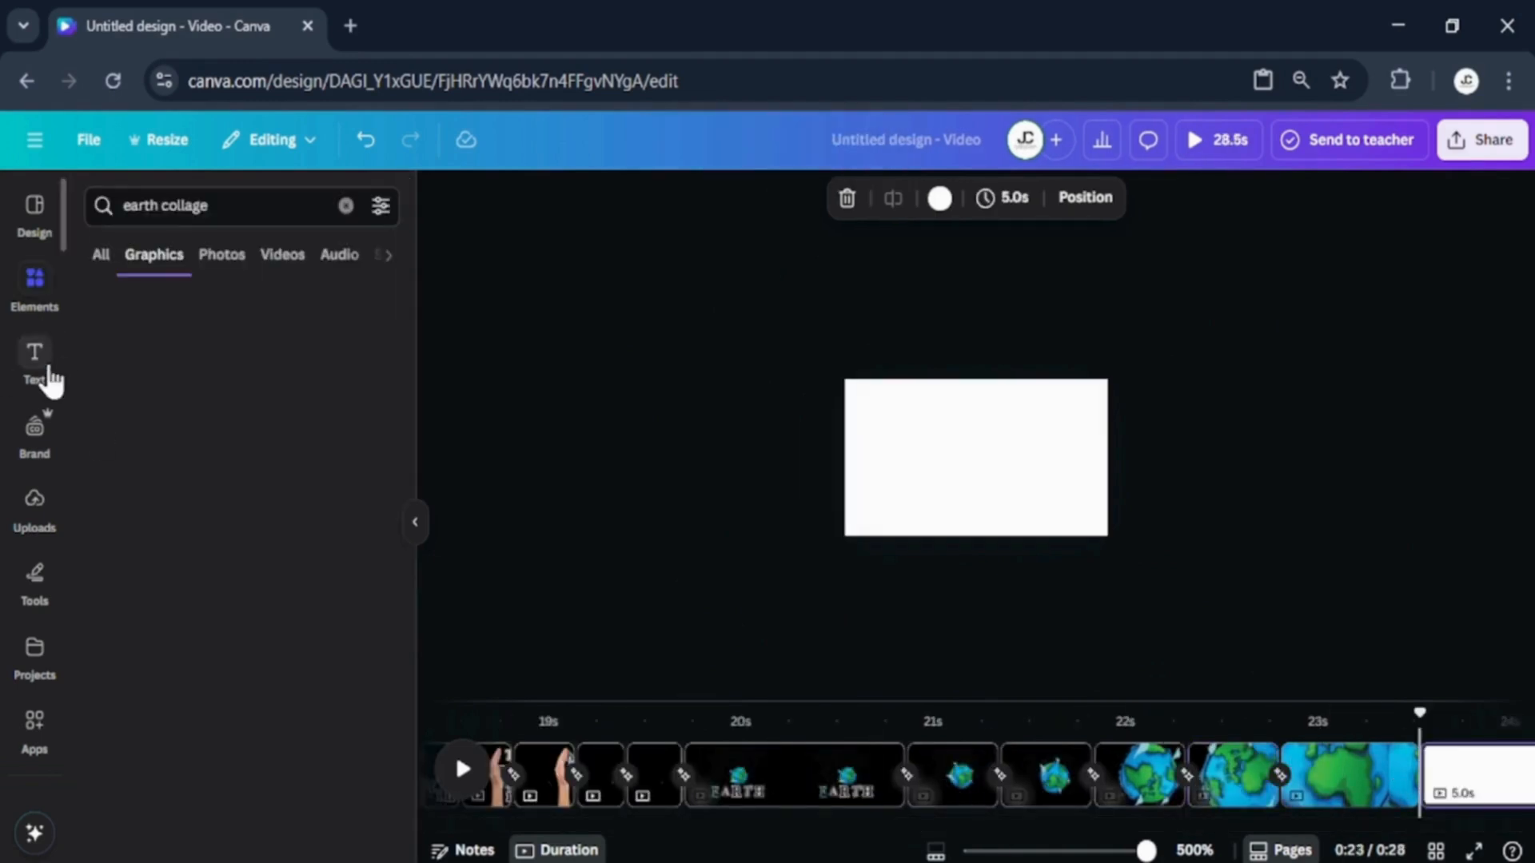
{"action": "left_click", "coordinate": [34, 290]}
{"action": "left_click", "coordinate": [34, 298]}
{"action": "left_click", "coordinate": [361, 322]}
{"action": "scroll", "coordinate": [255, 451], "scroll_direction": "down", "scroll_amount": 5}
{"action": "left_click", "coordinate": [254, 459]}
{"action": "right_click", "coordinate": [927, 448]}
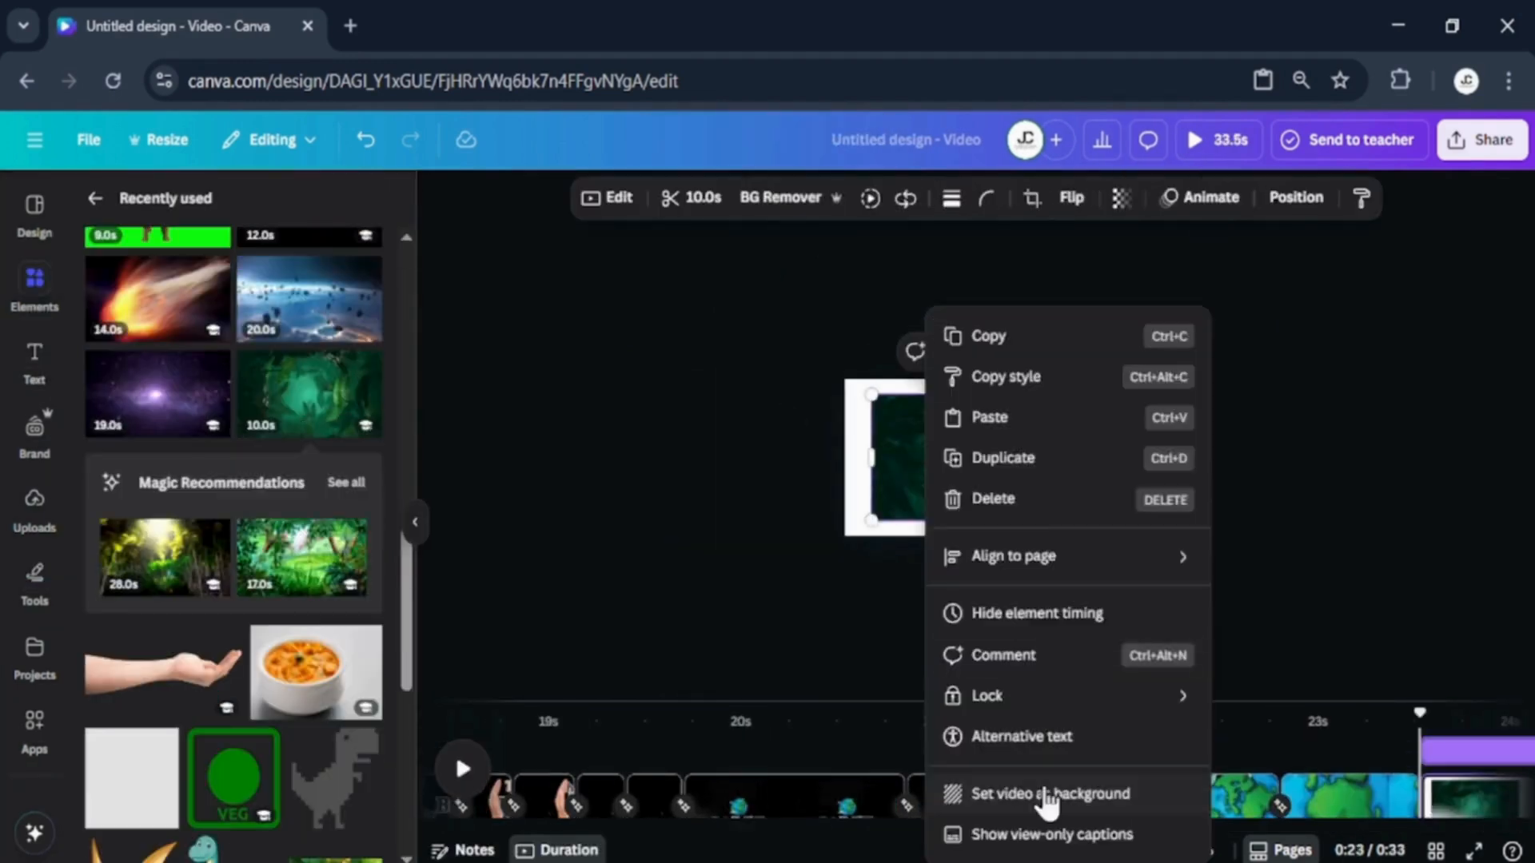
{"action": "left_click", "coordinate": [1039, 791]}
{"action": "left_click_drag", "start_coordinate": [1359, 774], "coordinate": [895, 734]}
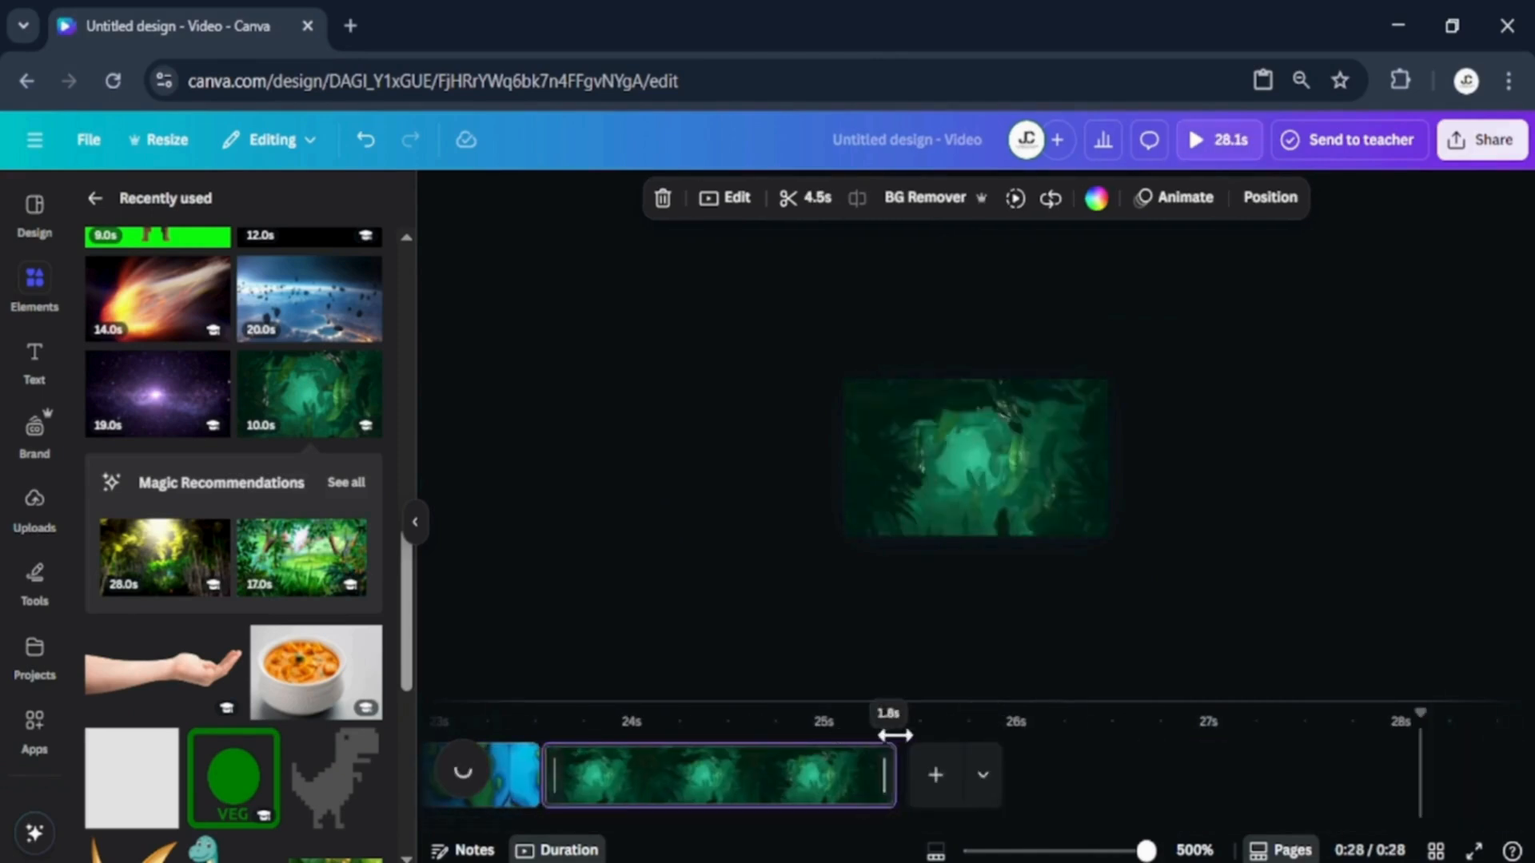
{"action": "scroll", "coordinate": [610, 774], "scroll_direction": "left", "scroll_amount": 5}
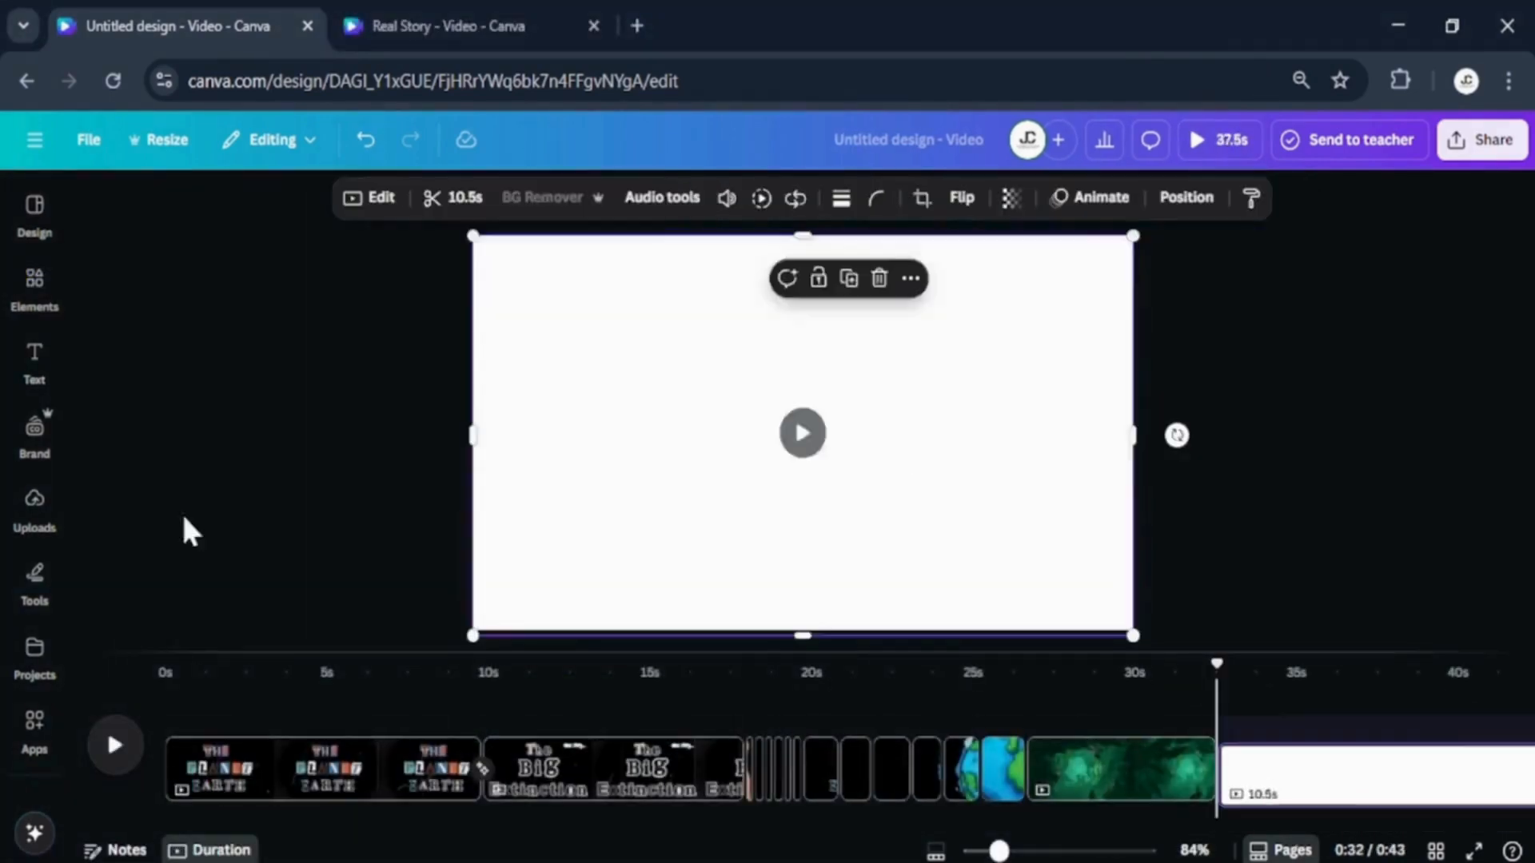
Add a page and place the recently used 22.0 s sunset forest video on it, enlarged to cover the whole page.
{"action": "left_click", "coordinate": [1456, 752]}
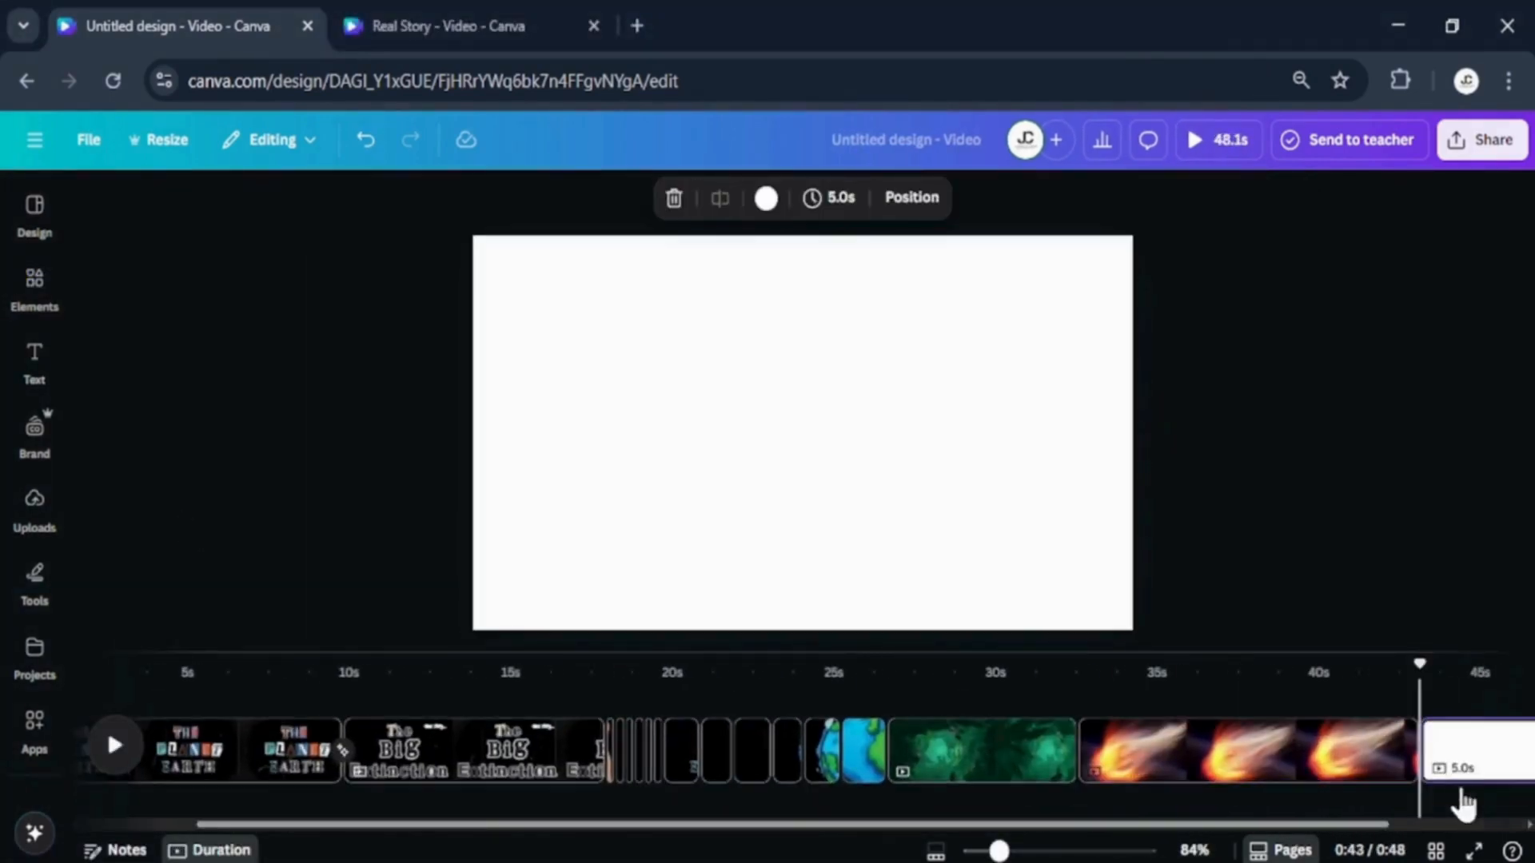
{"action": "left_click", "coordinate": [34, 723]}
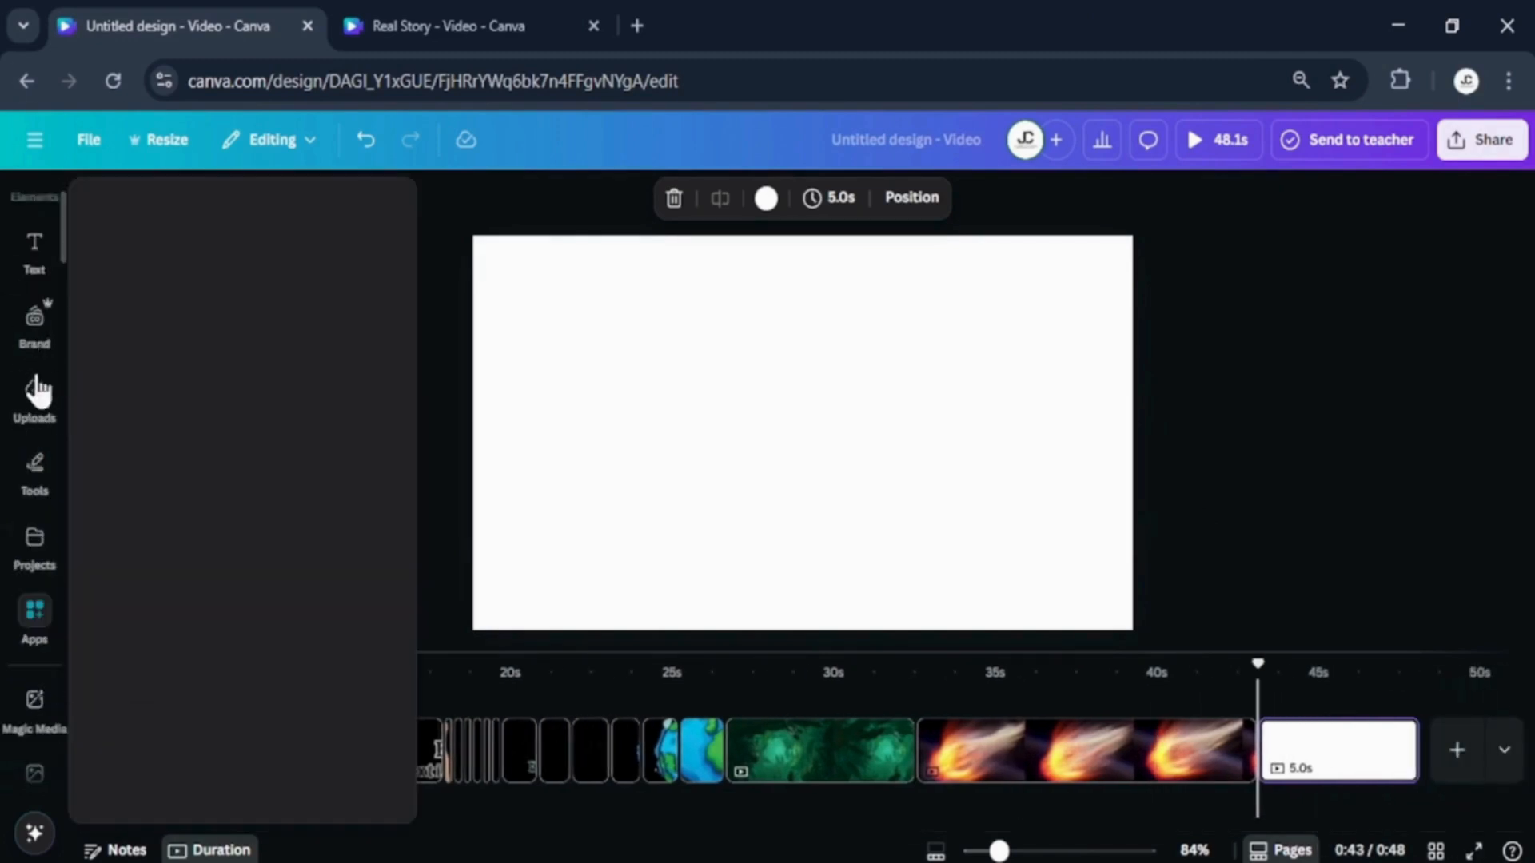
{"action": "scroll", "coordinate": [360, 333], "scroll_direction": "down", "scroll_amount": 3}
{"action": "left_click", "coordinate": [360, 315]}
{"action": "scroll", "coordinate": [320, 575], "scroll_direction": "down", "scroll_amount": 5}
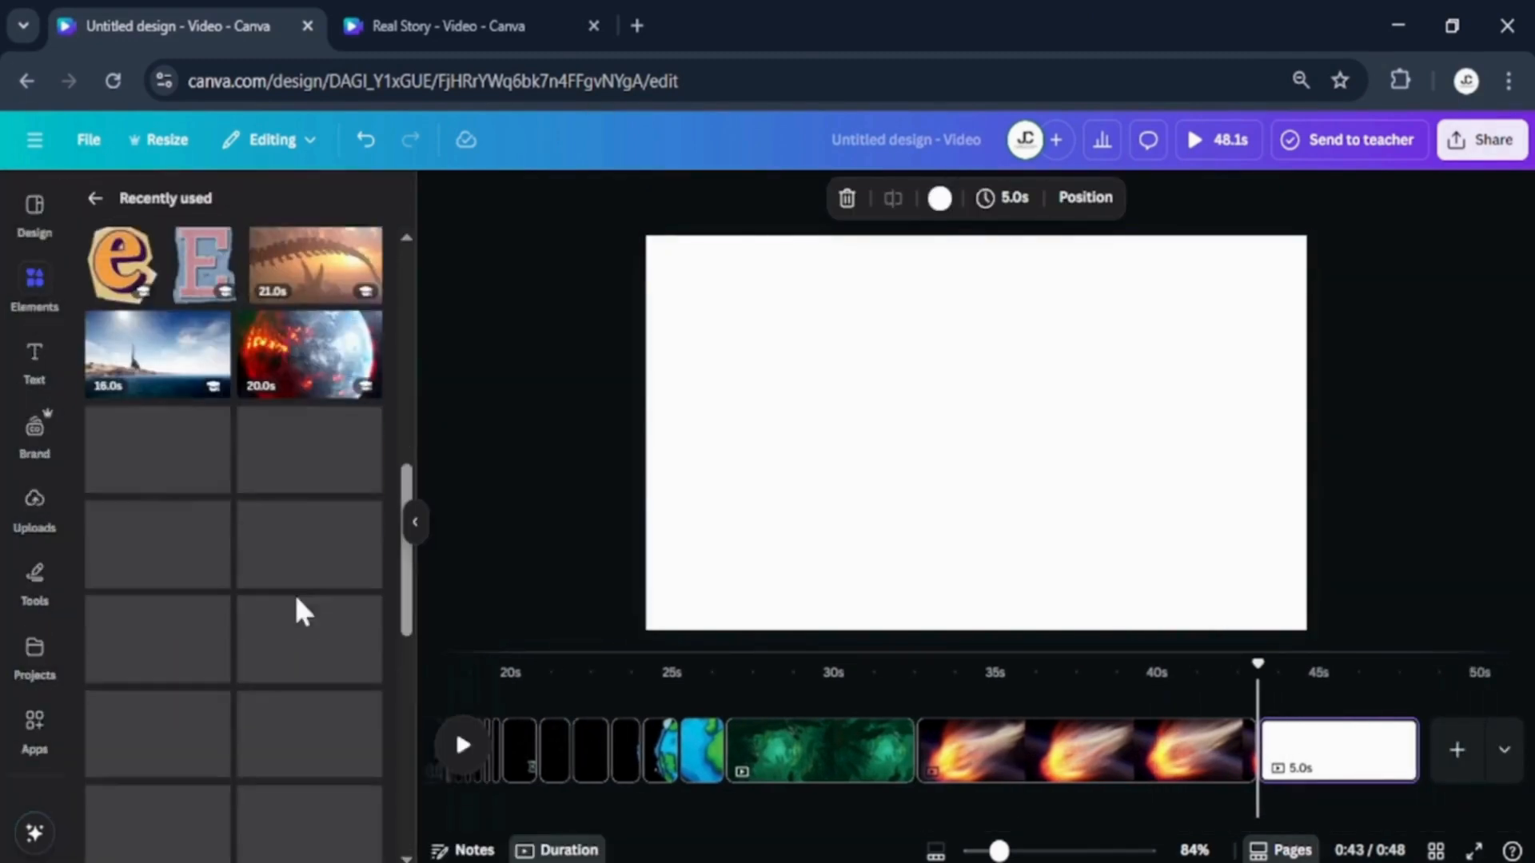
{"action": "left_click_drag", "start_coordinate": [319, 682], "coordinate": [784, 448]}
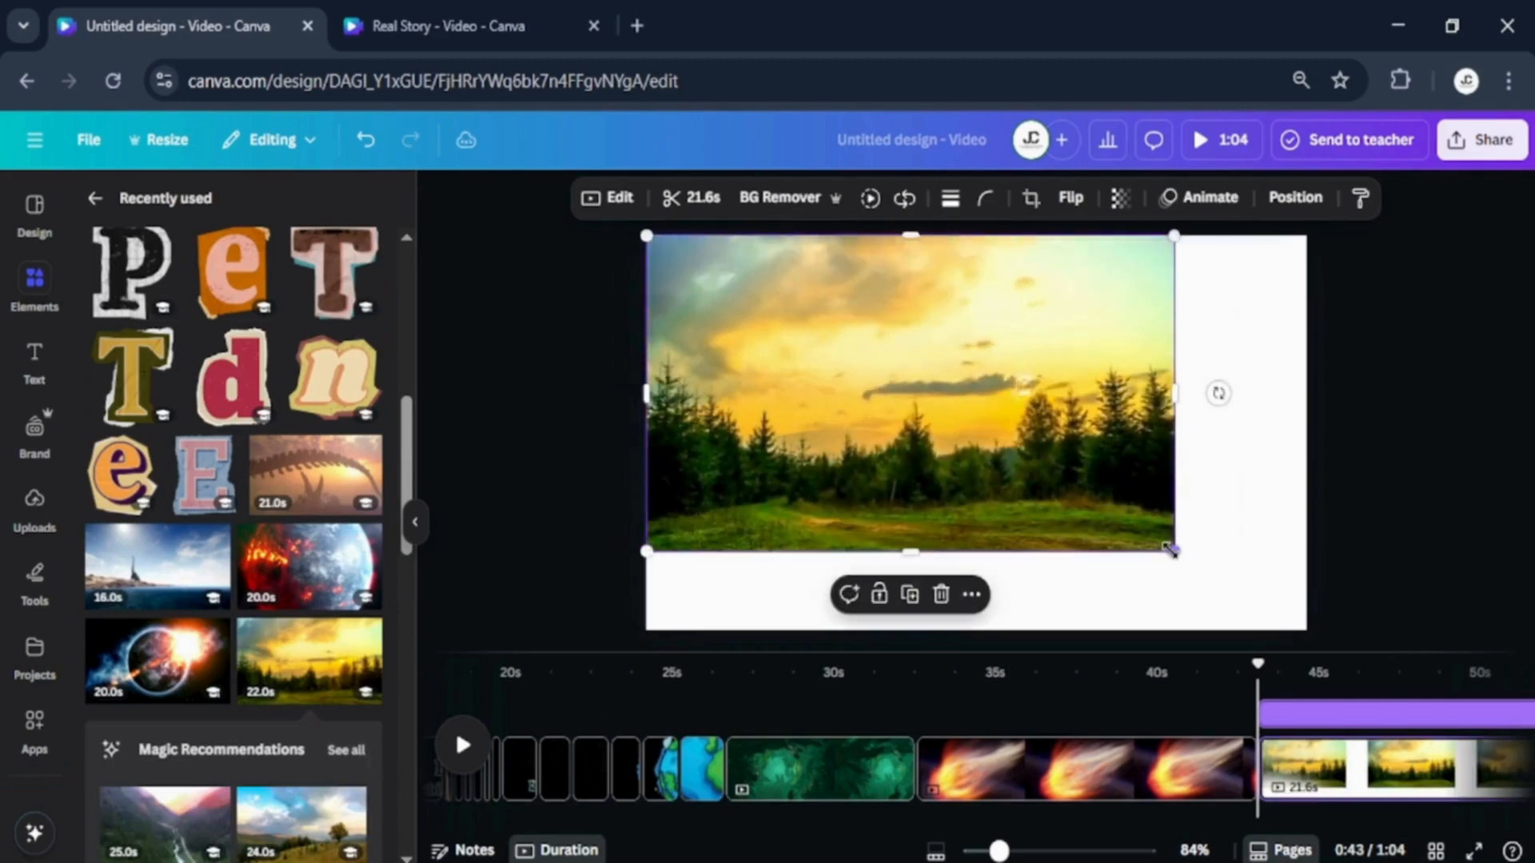
{"action": "left_click_drag", "start_coordinate": [1170, 550], "coordinate": [1305, 630]}
Add another page with the recently used 16.0 s video of long-necked dinosaurs by the sea, enlarged to cover the page.
{"action": "scroll", "coordinate": [314, 540], "scroll_direction": "down", "scroll_amount": 3}
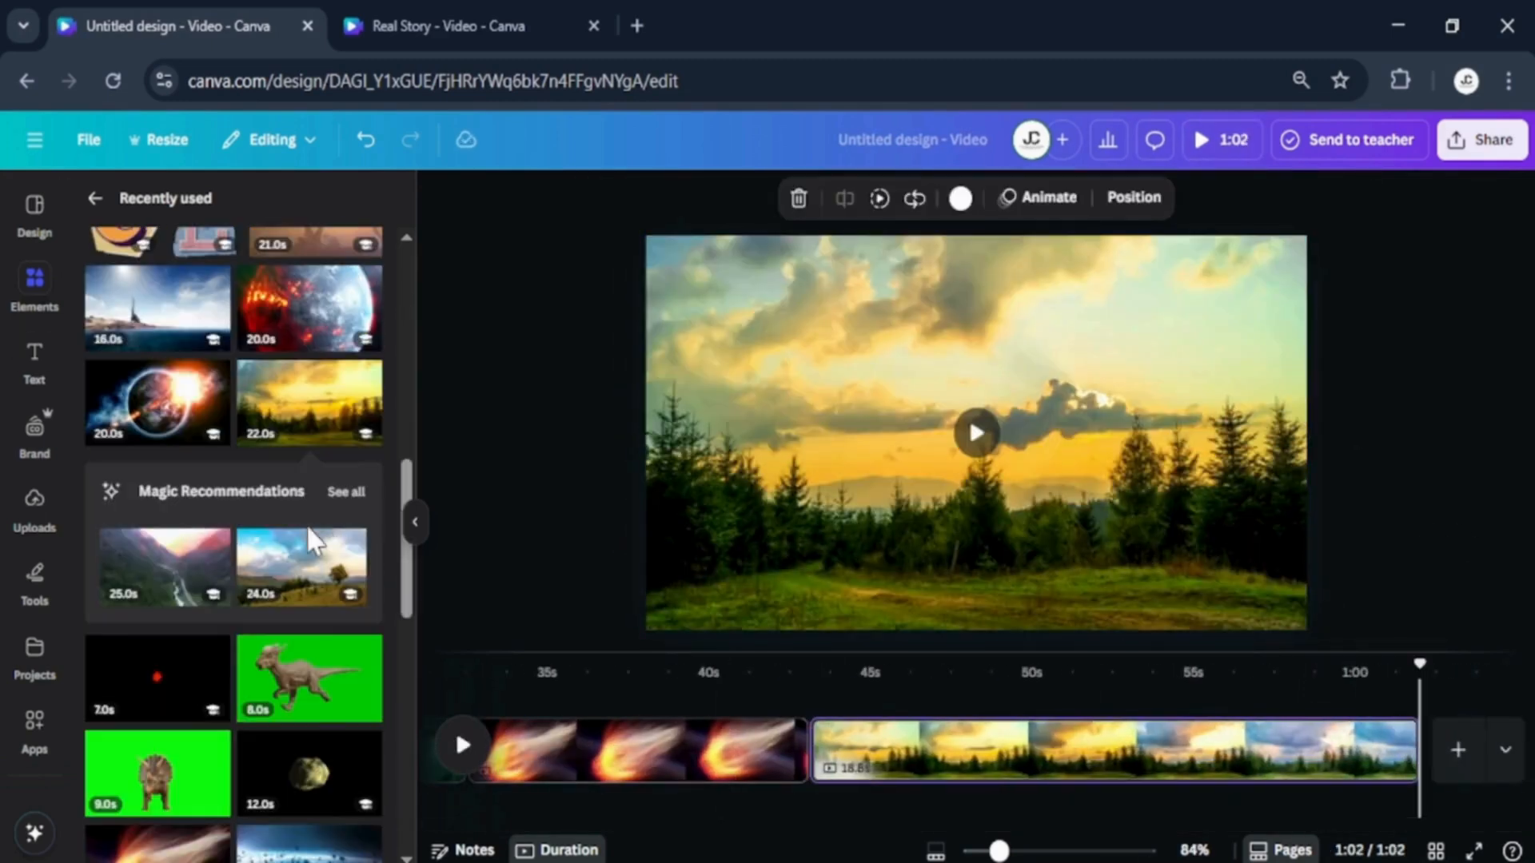
{"action": "left_click", "coordinate": [1458, 750]}
{"action": "left_click_drag", "start_coordinate": [95, 340], "coordinate": [690, 298]}
{"action": "left_click_drag", "start_coordinate": [1176, 550], "coordinate": [1306, 630]}
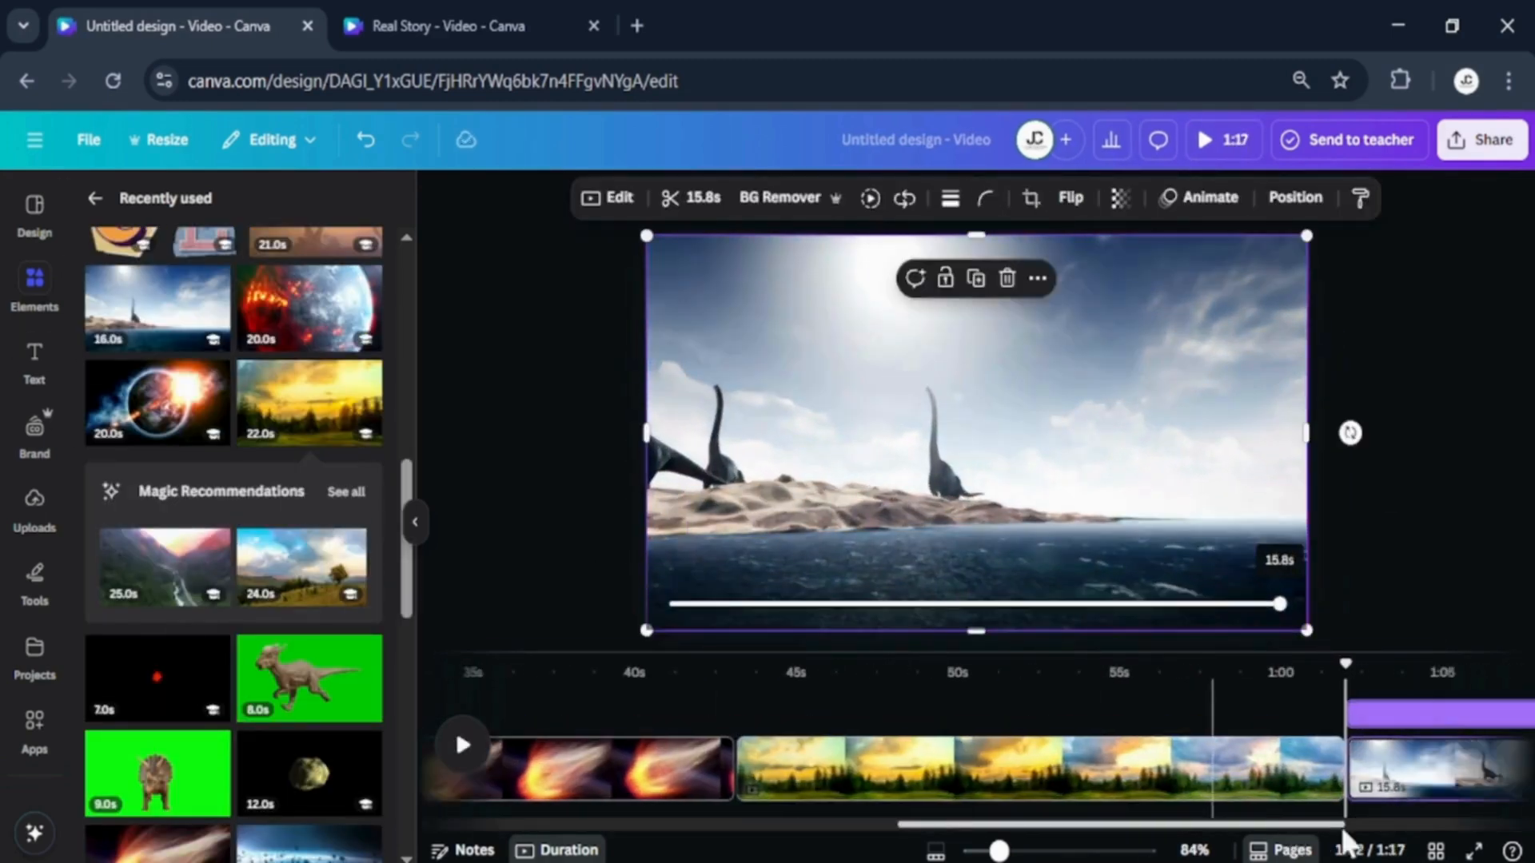
Add a page after the seaside dinosaurs with the 21.0 s dinosaur skeleton sunset video, enlarged to the full page.
{"action": "left_click_drag", "start_coordinate": [1344, 825], "coordinate": [1519, 825]}
{"action": "left_click", "coordinate": [1457, 749]}
{"action": "scroll", "coordinate": [335, 447], "scroll_direction": "up", "scroll_amount": 3}
{"action": "left_click", "coordinate": [354, 463]}
{"action": "left_click_drag", "start_coordinate": [941, 467], "coordinate": [871, 424]}
{"action": "left_click_drag", "start_coordinate": [1170, 545], "coordinate": [1324, 604]}
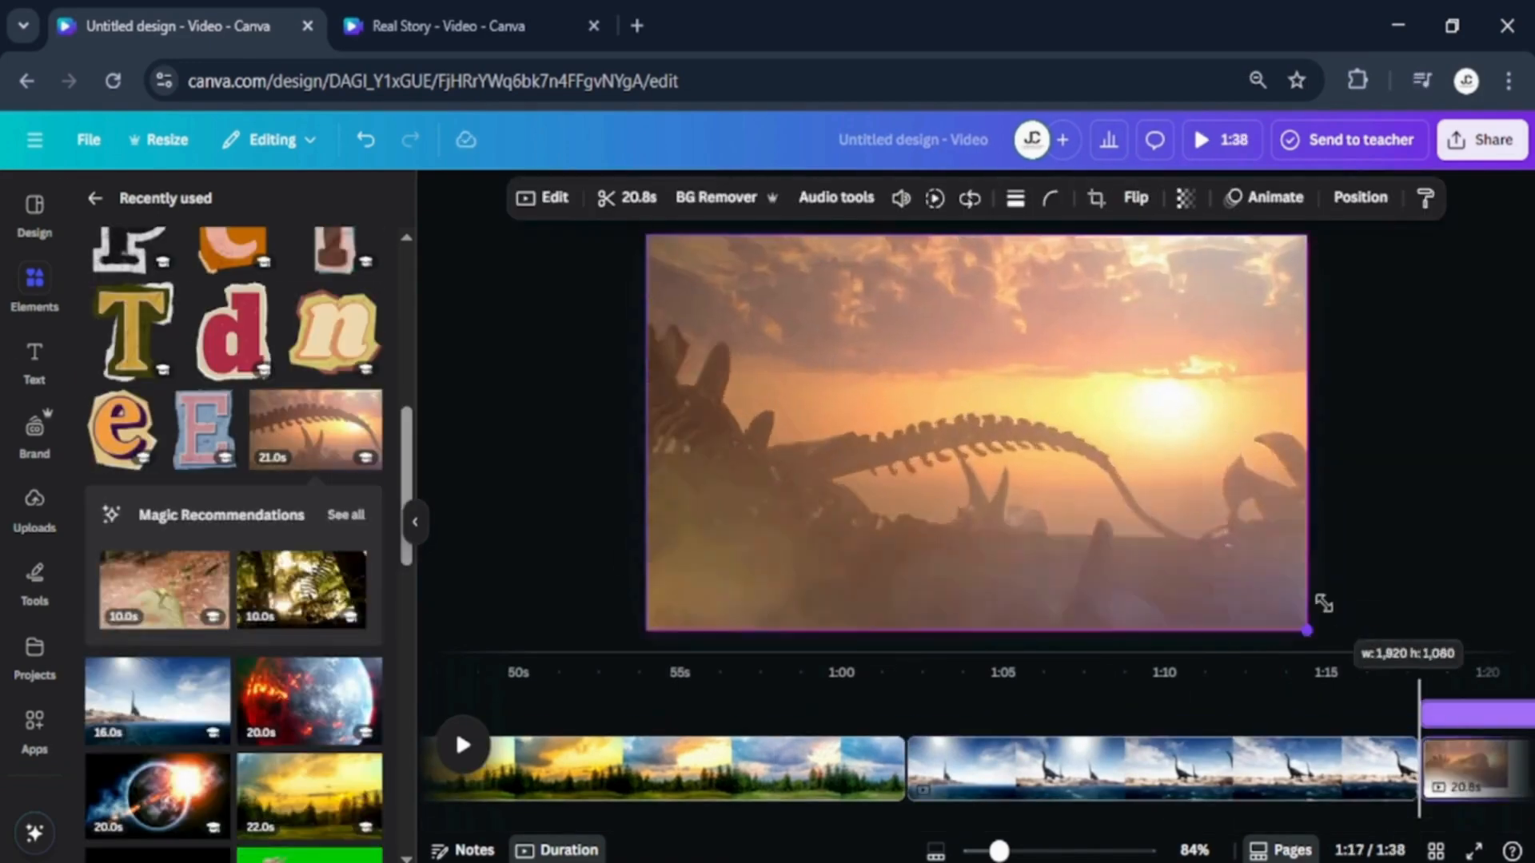
Apply a Match & Move transition between the seaside and skeleton pages and trim the skeleton page to about 10 s.
{"action": "left_click", "coordinate": [874, 745]}
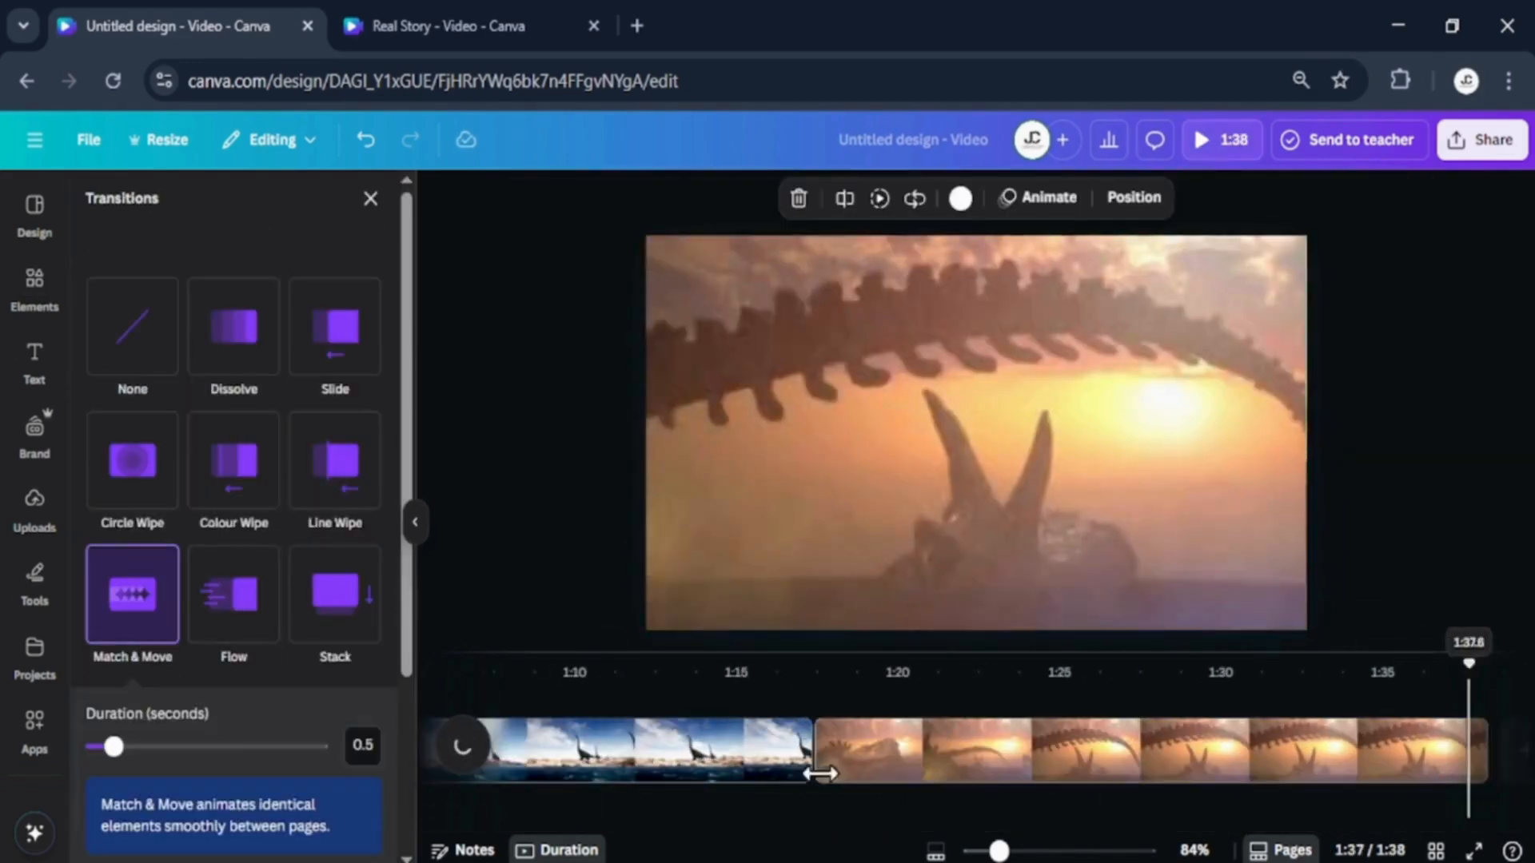
{"action": "left_click", "coordinate": [745, 750]}
{"action": "left_click", "coordinate": [132, 594]}
{"action": "left_click_drag", "start_coordinate": [1414, 756], "coordinate": [1292, 796]}
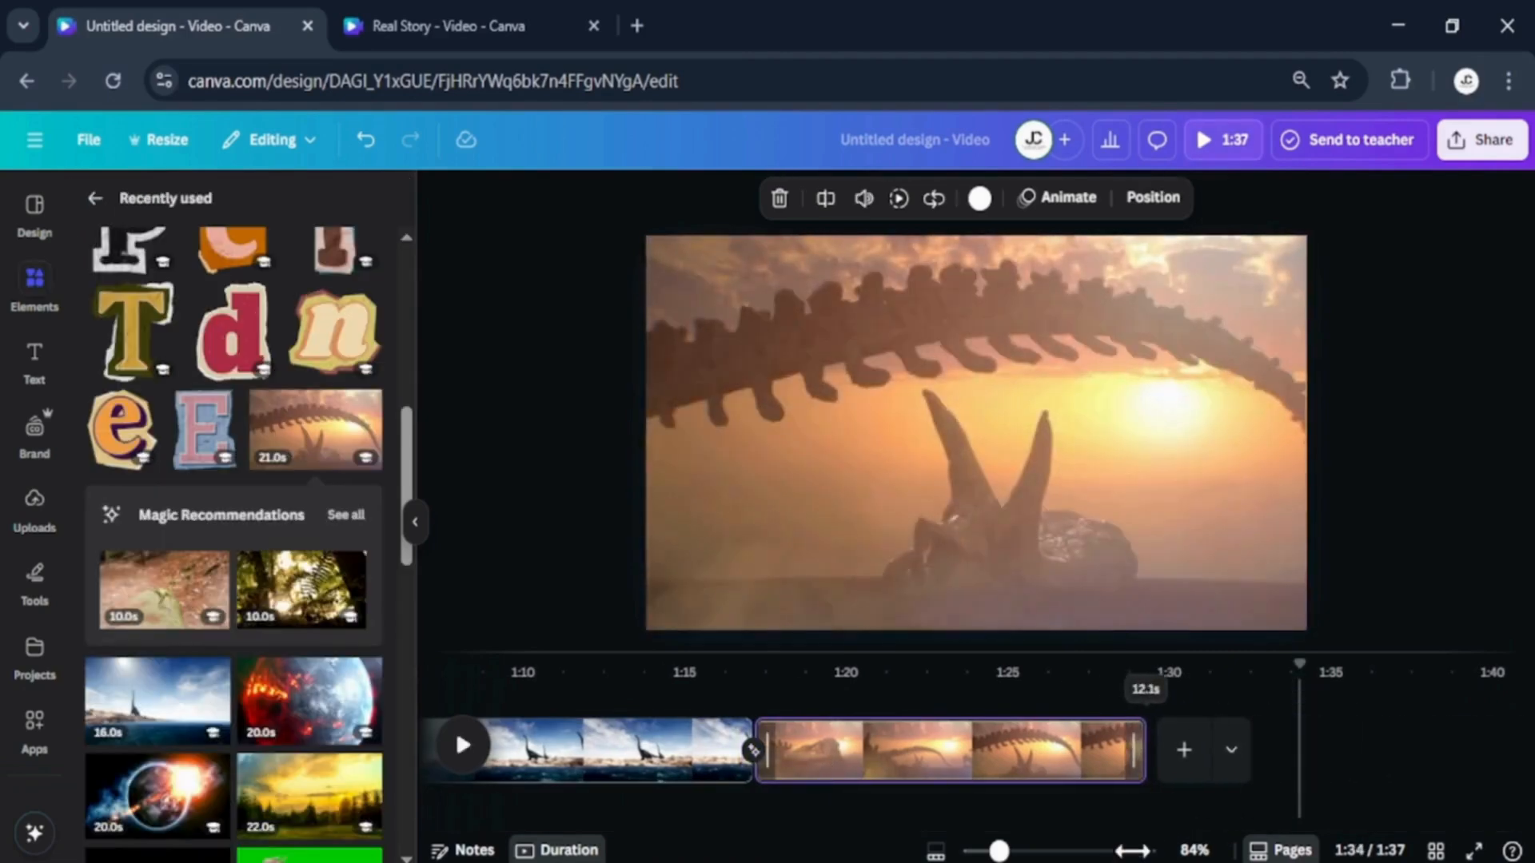
{"action": "left_click_drag", "start_coordinate": [1132, 850], "coordinate": [1066, 850]}
{"action": "left_click_drag", "start_coordinate": [1307, 665], "coordinate": [1070, 820]}
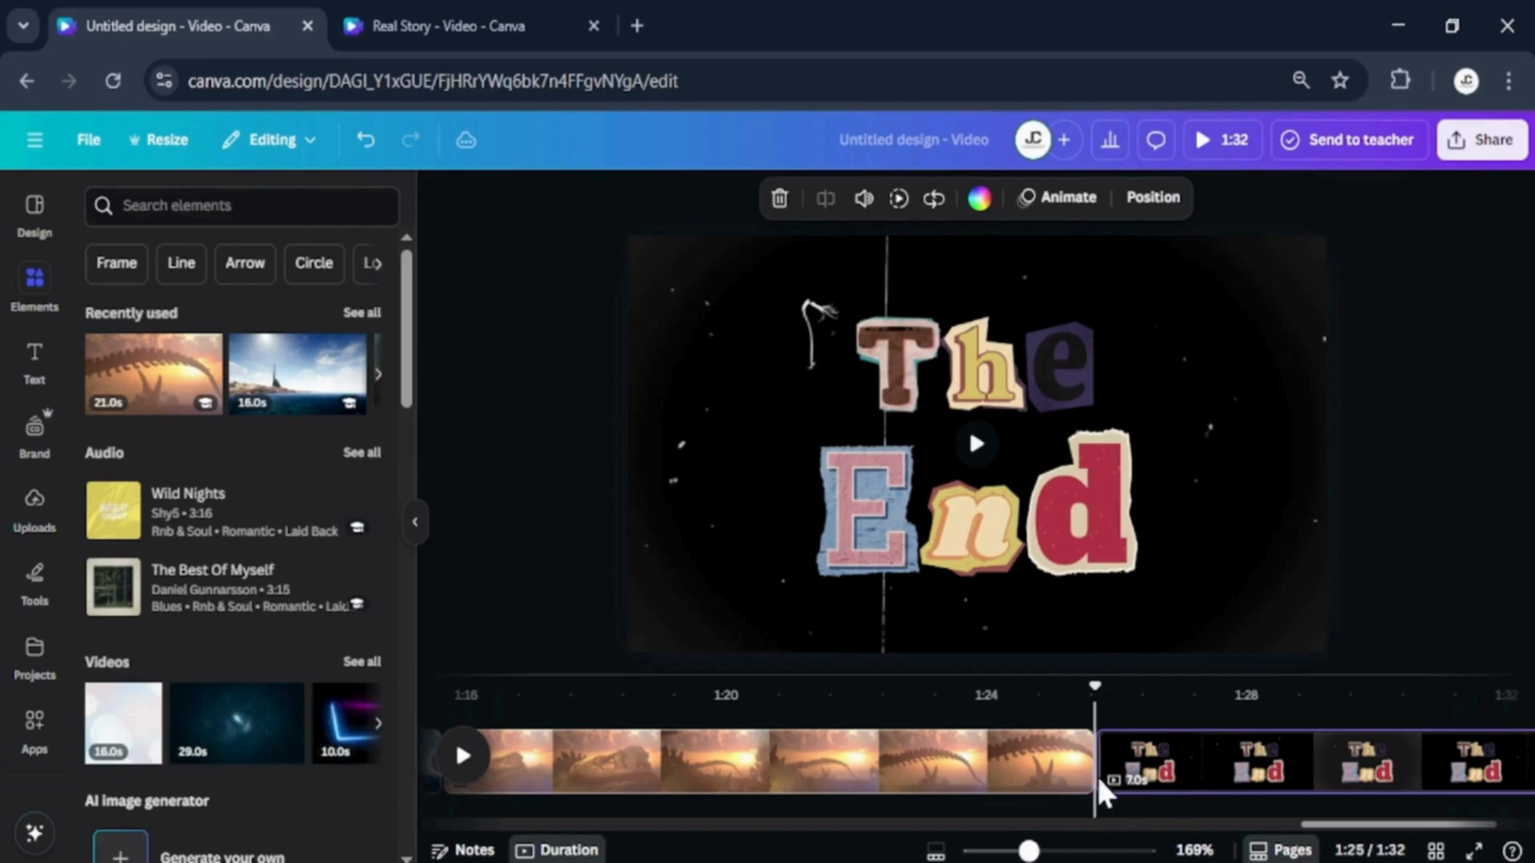
Apply a Match & Move transition between the dinosaur skeleton page and "The End" page.
{"action": "left_click", "coordinate": [1095, 782]}
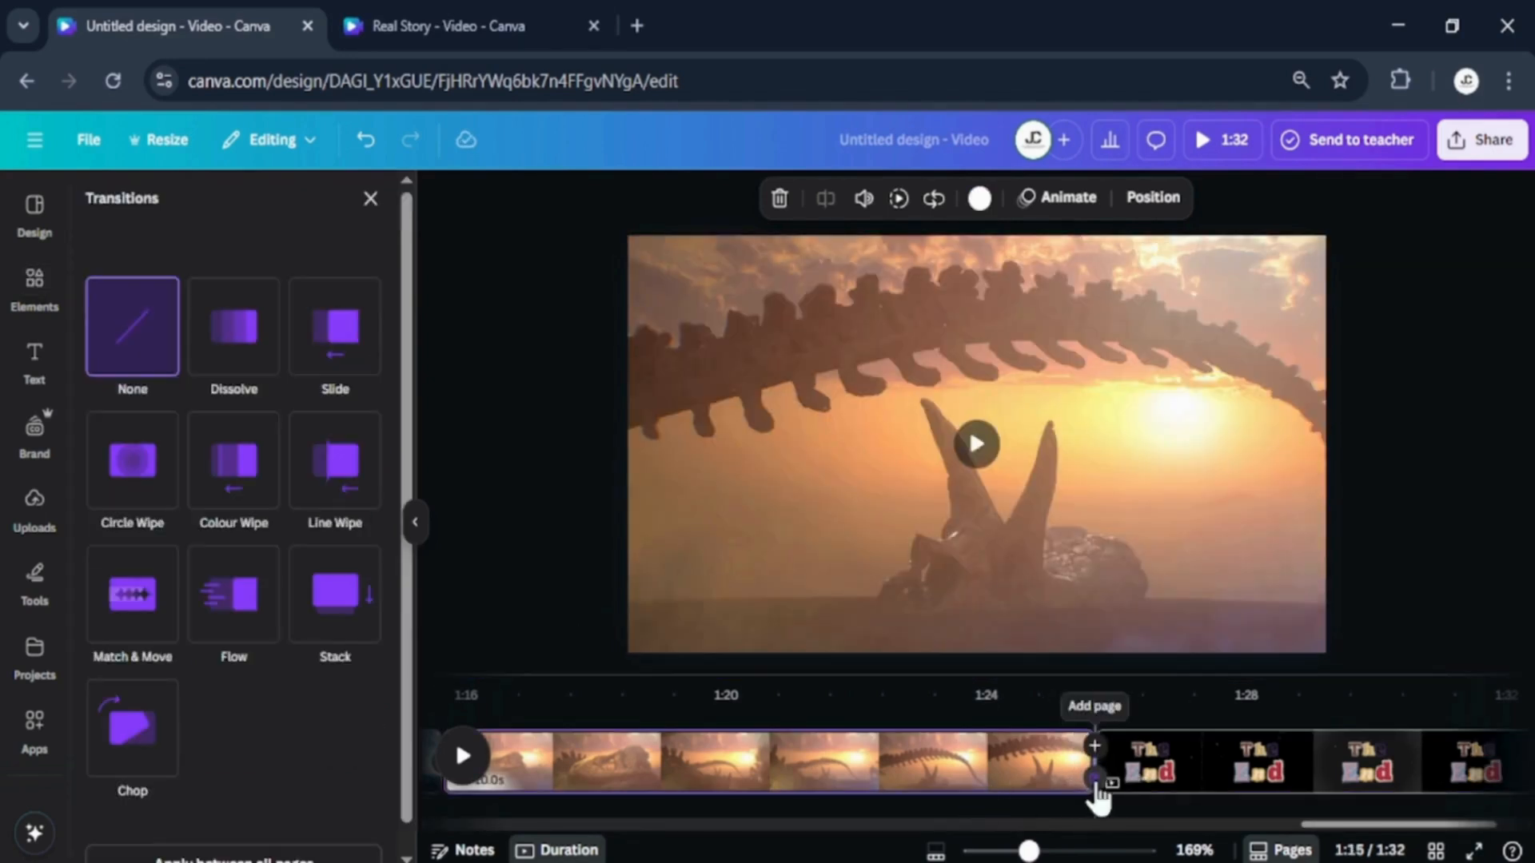
{"action": "left_click", "coordinate": [134, 635]}
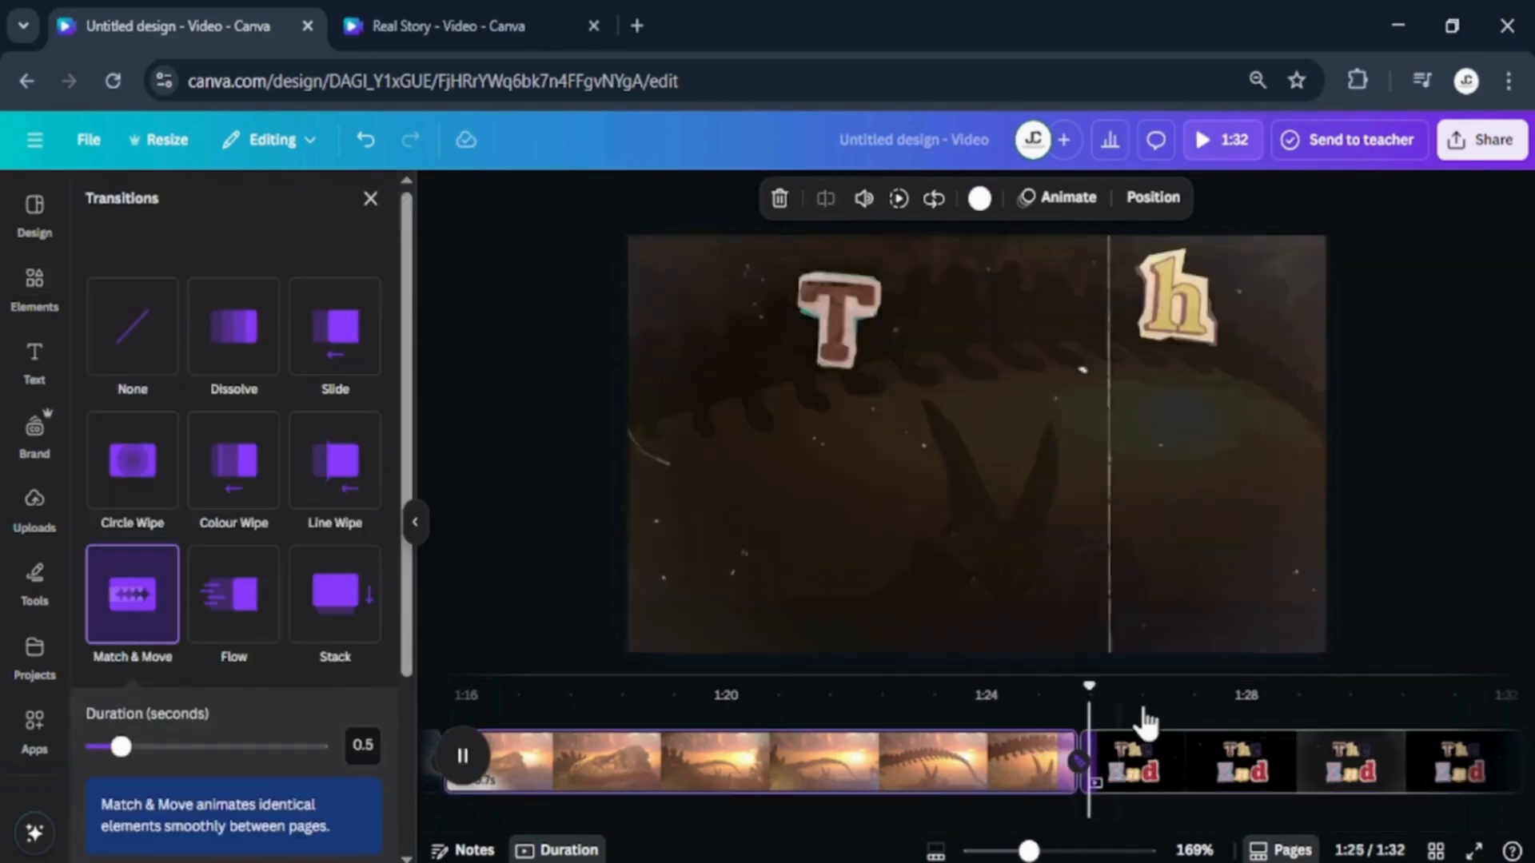